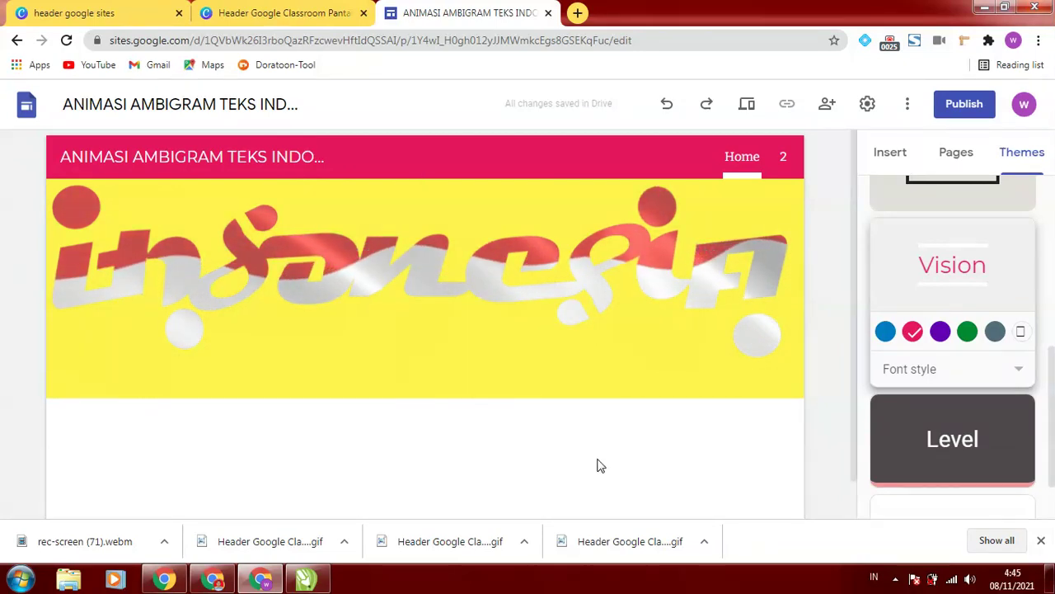
# View the animated ambigram header on page 2 of the site, and return to the Home page.
pyautogui.moveTo(358, 269)
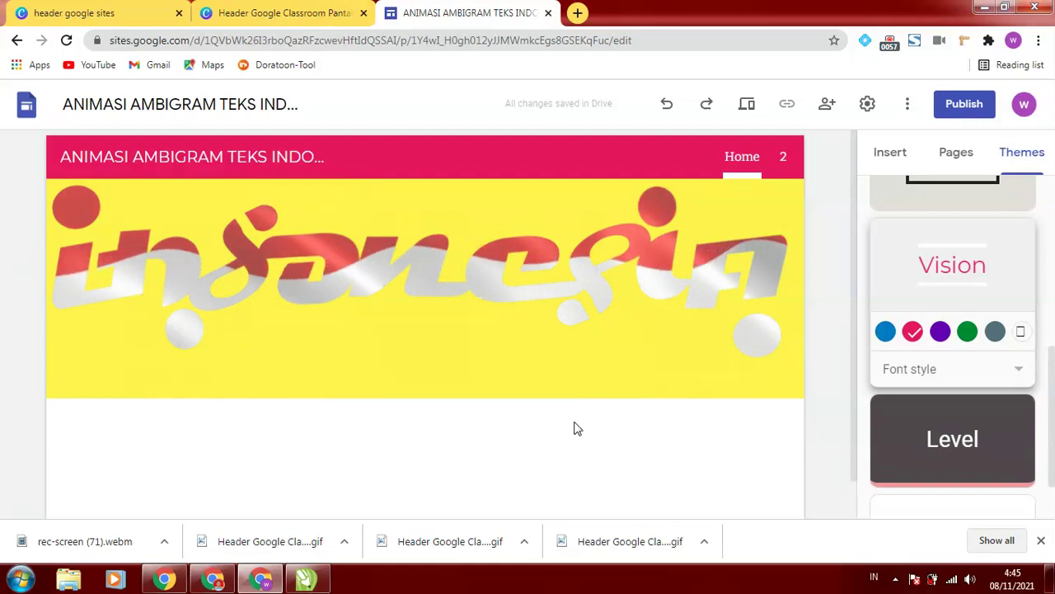
pyautogui.click(784, 157)
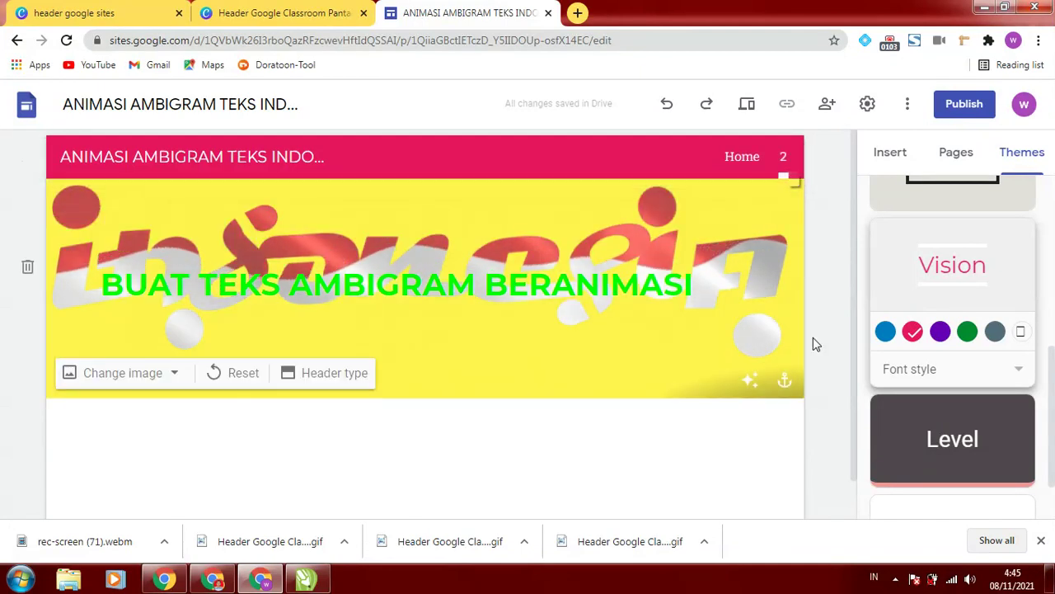
pyautogui.click(738, 159)
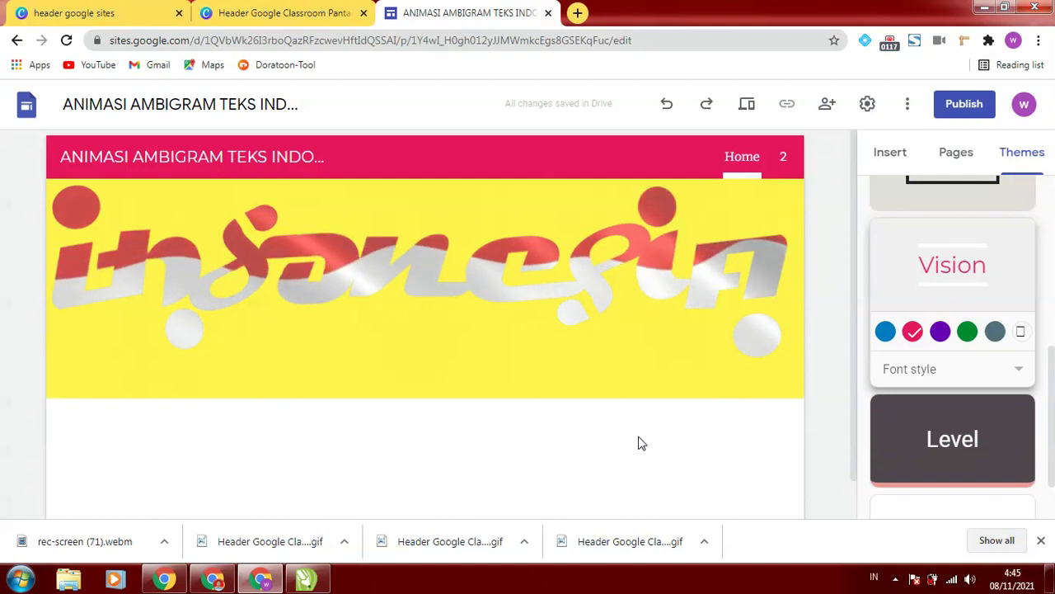
# Switch to CorelDRAW and examine the two Indonesia ambigram designs on the page.
pyautogui.moveTo(622, 396)
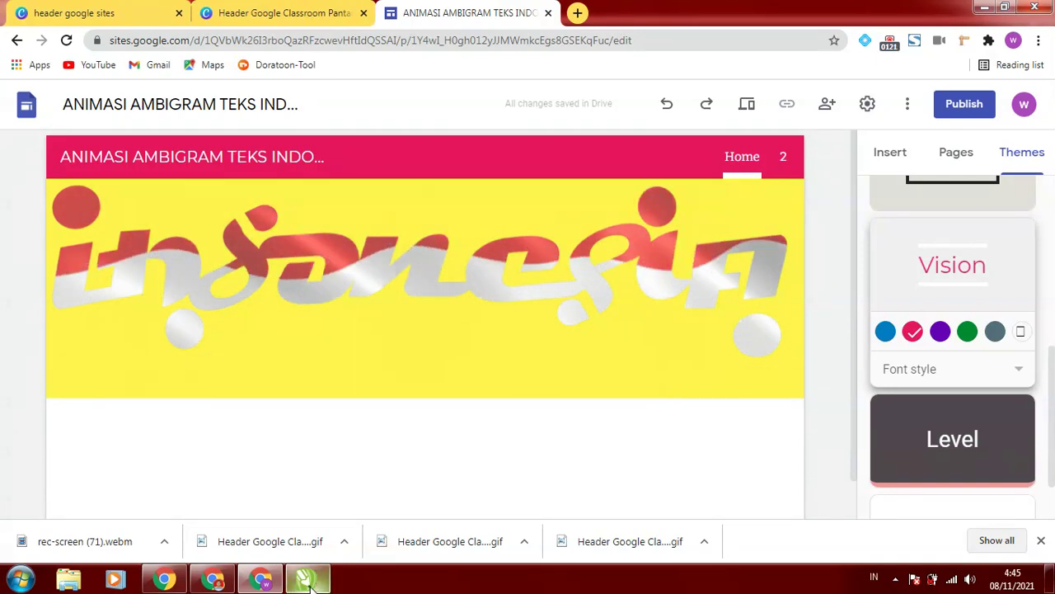
pyautogui.moveTo(308, 580)
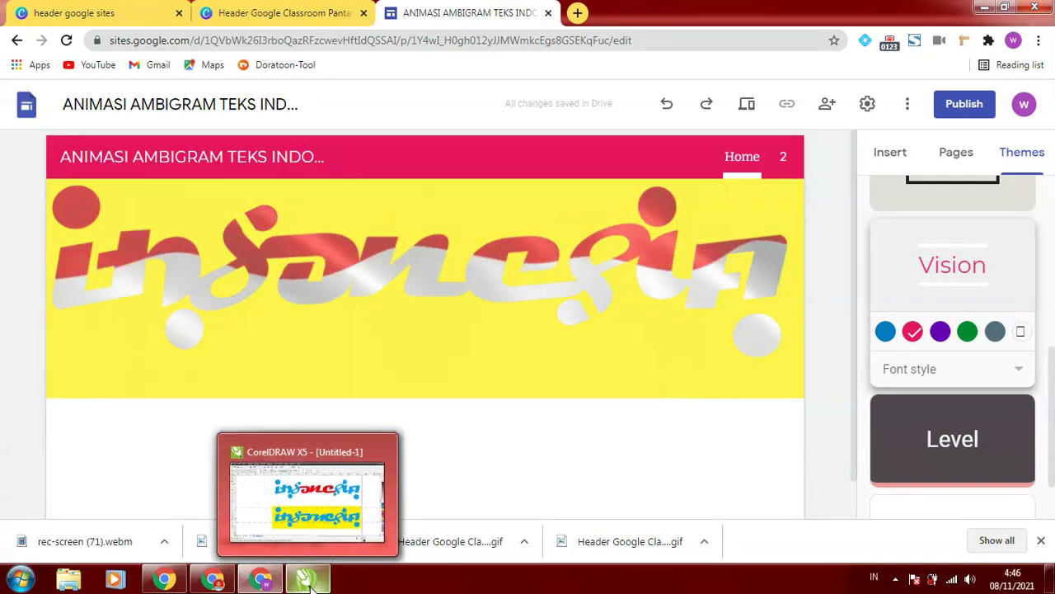
pyautogui.click(307, 581)
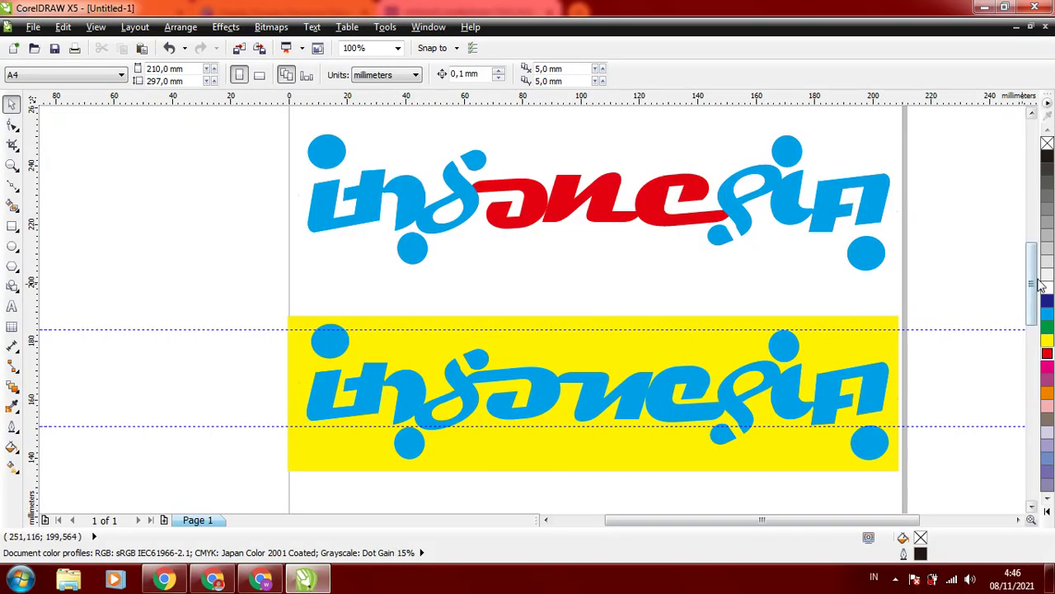
pyautogui.moveTo(1031, 282); pyautogui.dragTo(1034, 273)
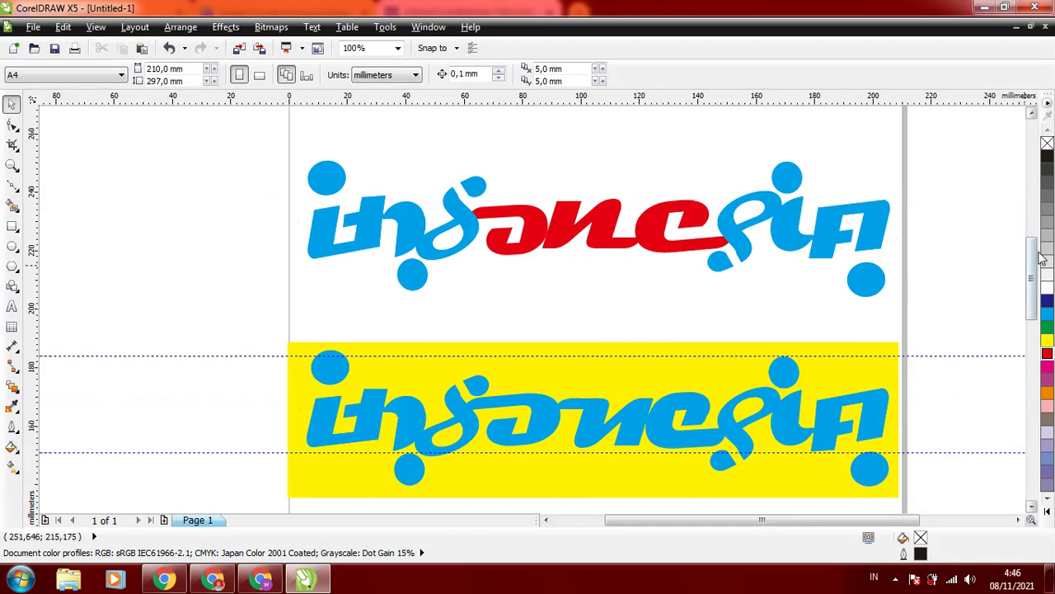
pyautogui.scroll(-1, 1035, 256)
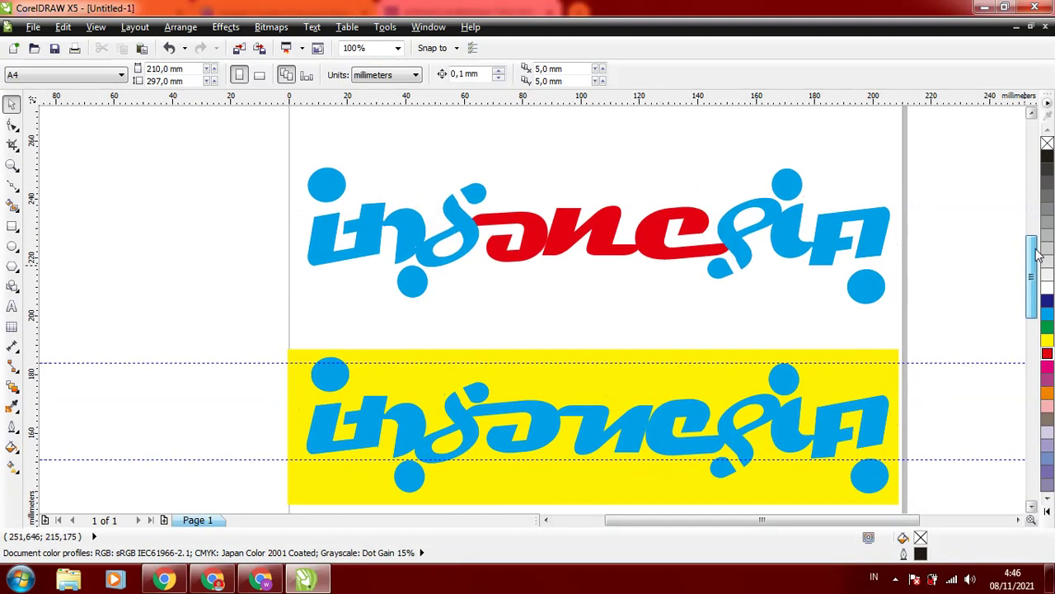
pyautogui.scroll(1, 1043, 259)
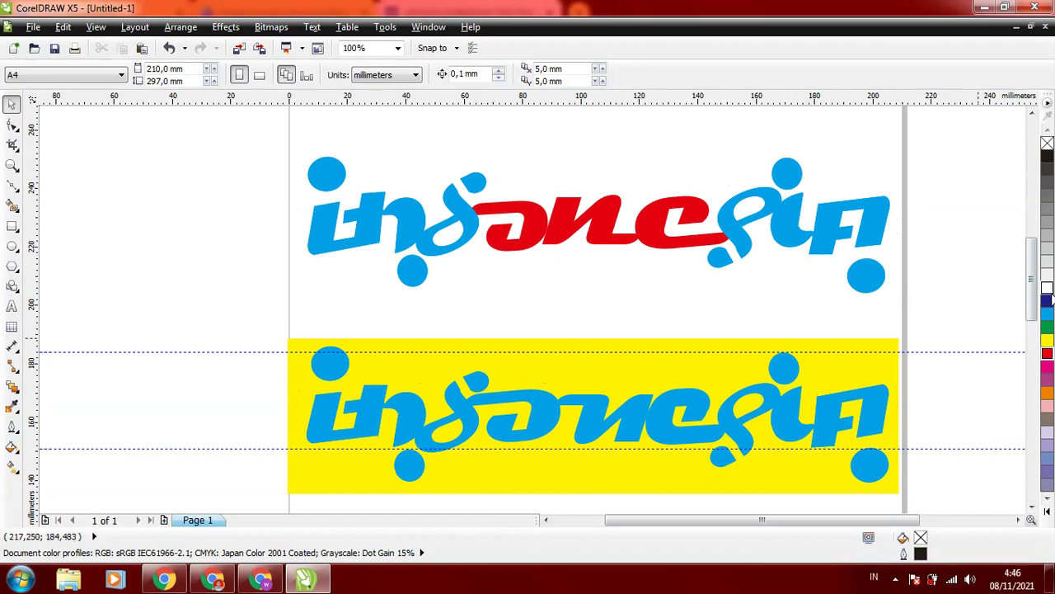
pyautogui.scroll(-1, 1033, 278)
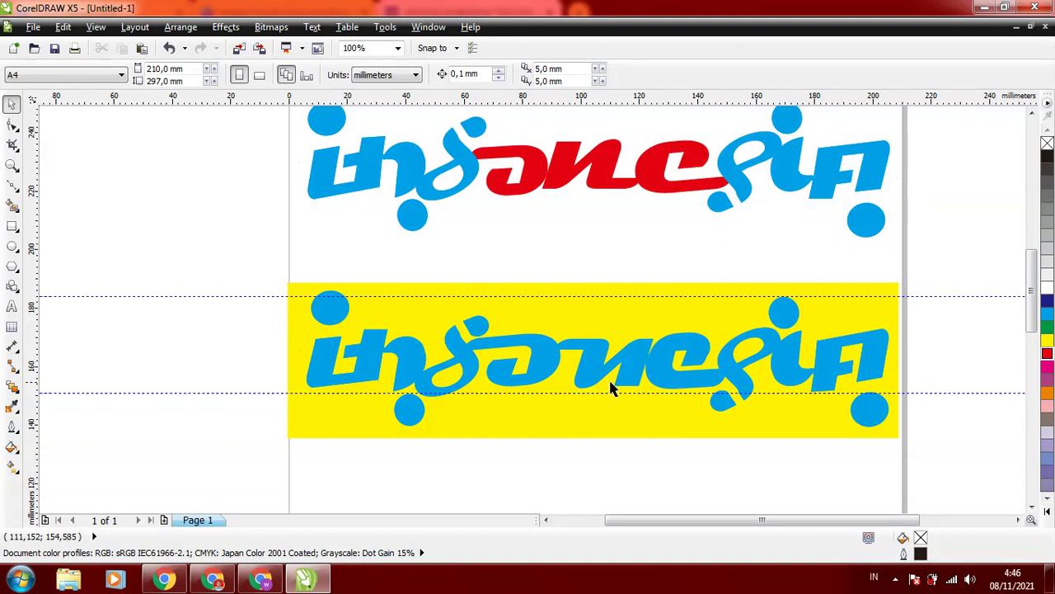
# Rotate the yellow-backed ambigram group about half a turn around its centre to an angle of about 359.3 degrees.
pyautogui.click(537, 354)
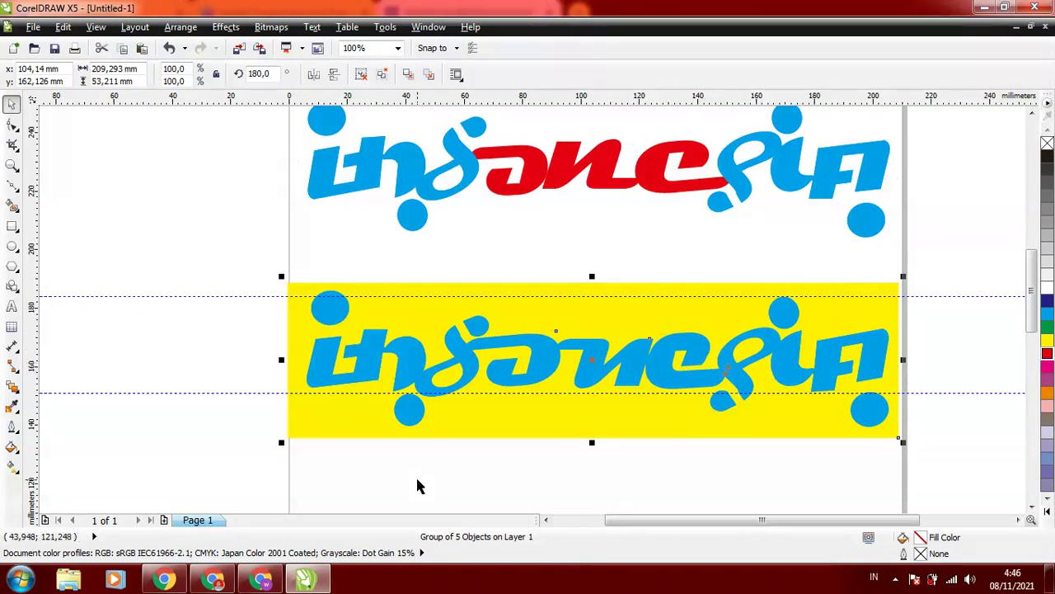
pyautogui.click(356, 485)
pyautogui.click(586, 351)
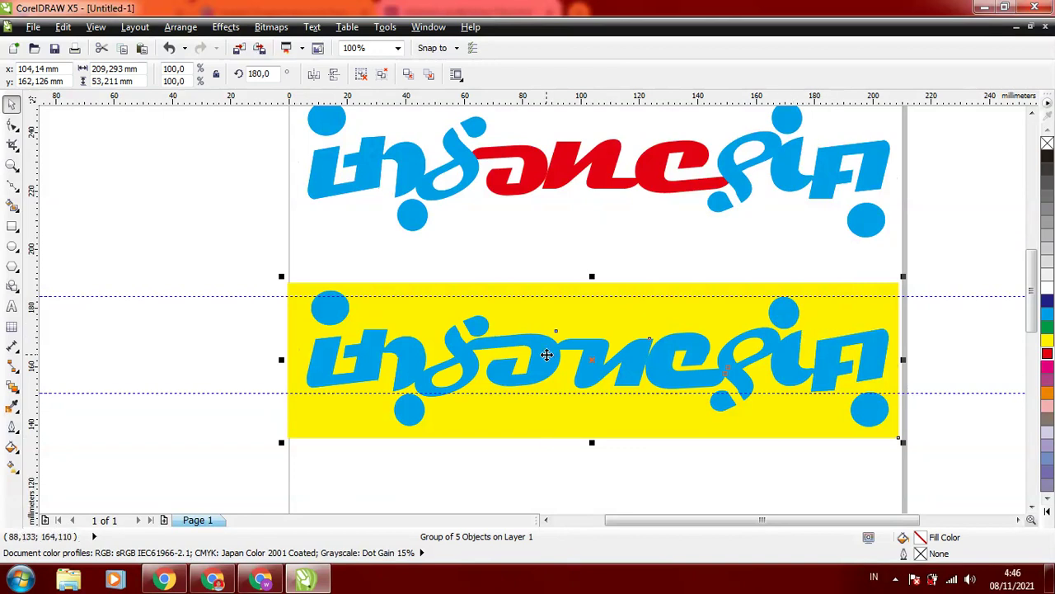
pyautogui.click(547, 357)
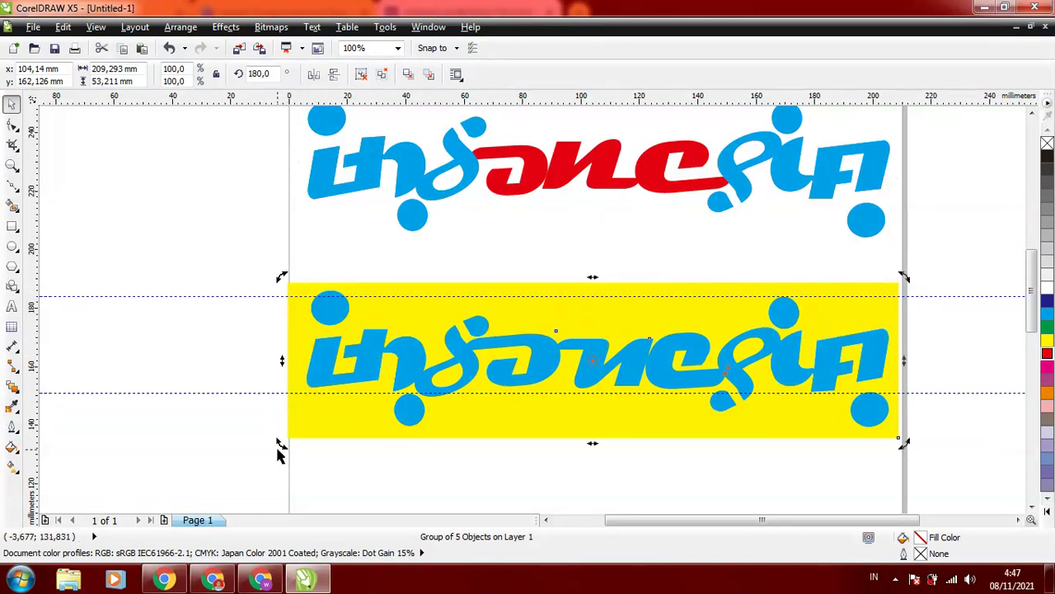
pyautogui.moveTo(278, 446); pyautogui.dragTo(905, 283)
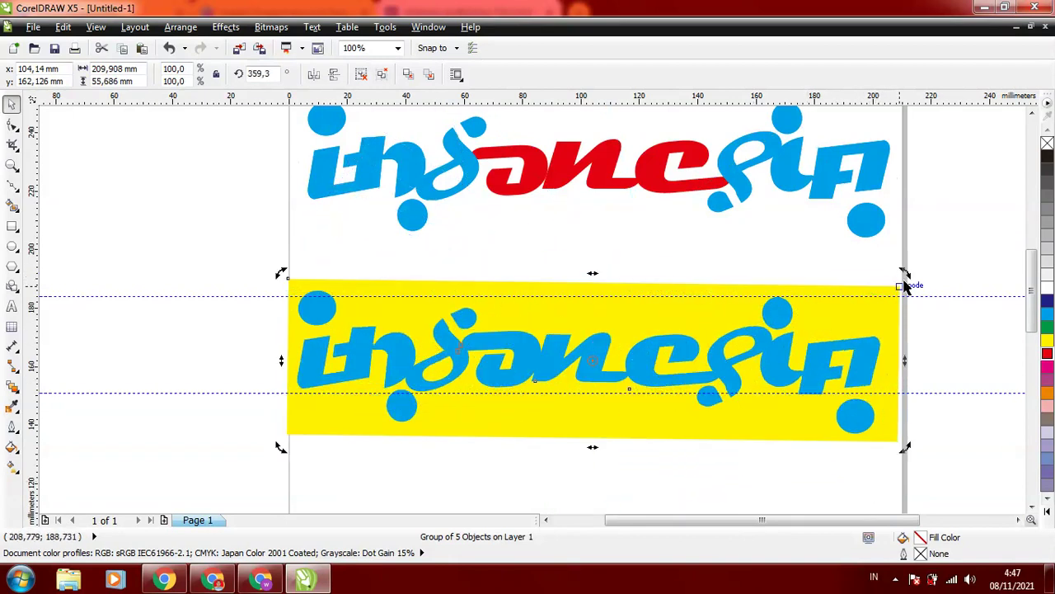
pyautogui.click(976, 328)
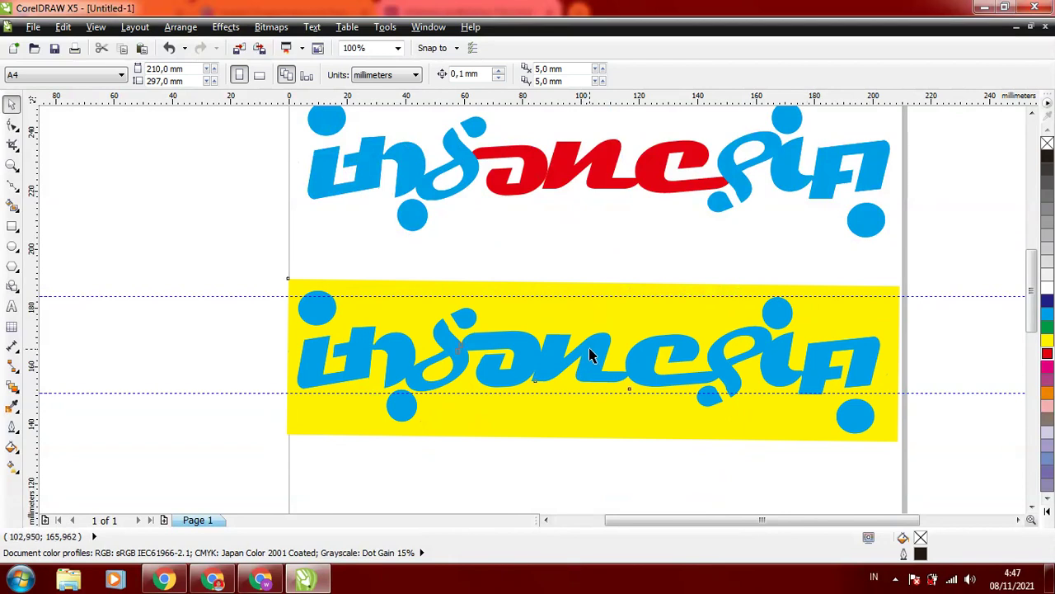
# Rotate the yellow-backed ambigram group to about 179.7 degrees and shift it slightly to the right.
pyautogui.click(589, 354)
pyautogui.click(334, 388)
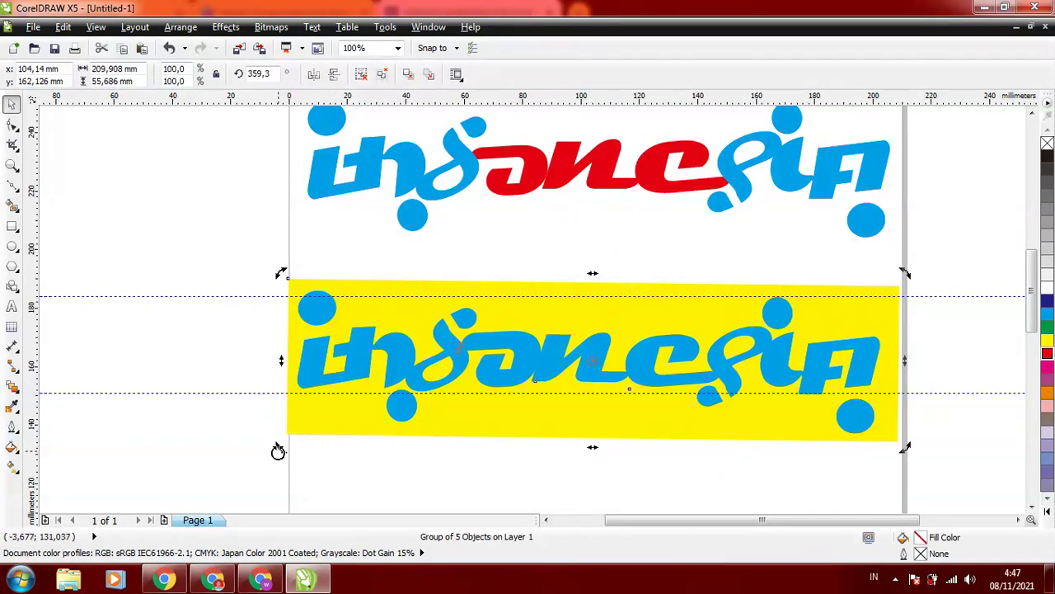
pyautogui.moveTo(278, 450); pyautogui.dragTo(808, 299)
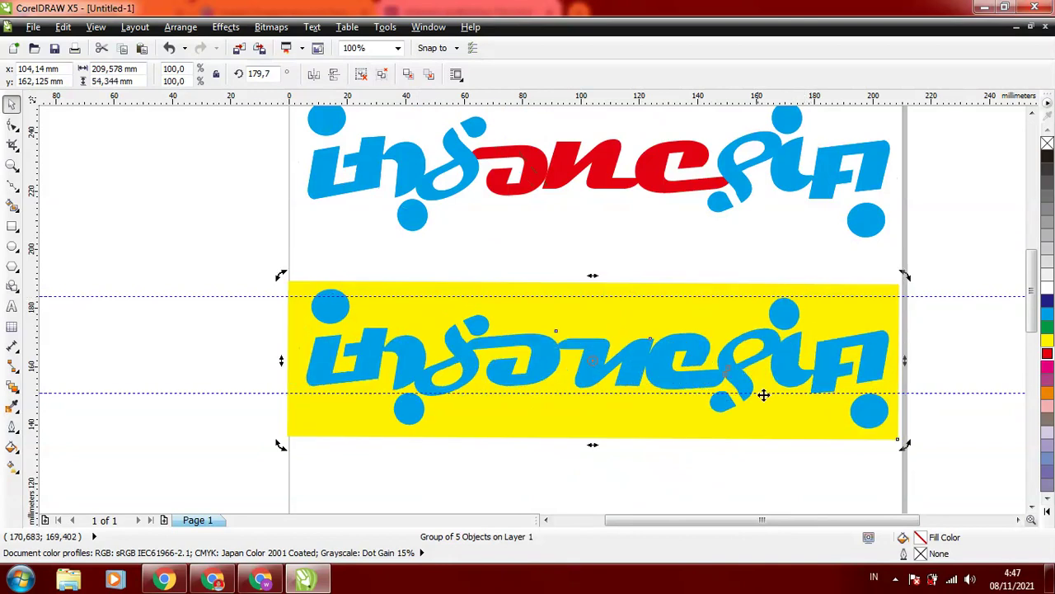
pyautogui.click(658, 475)
pyautogui.click(332, 434)
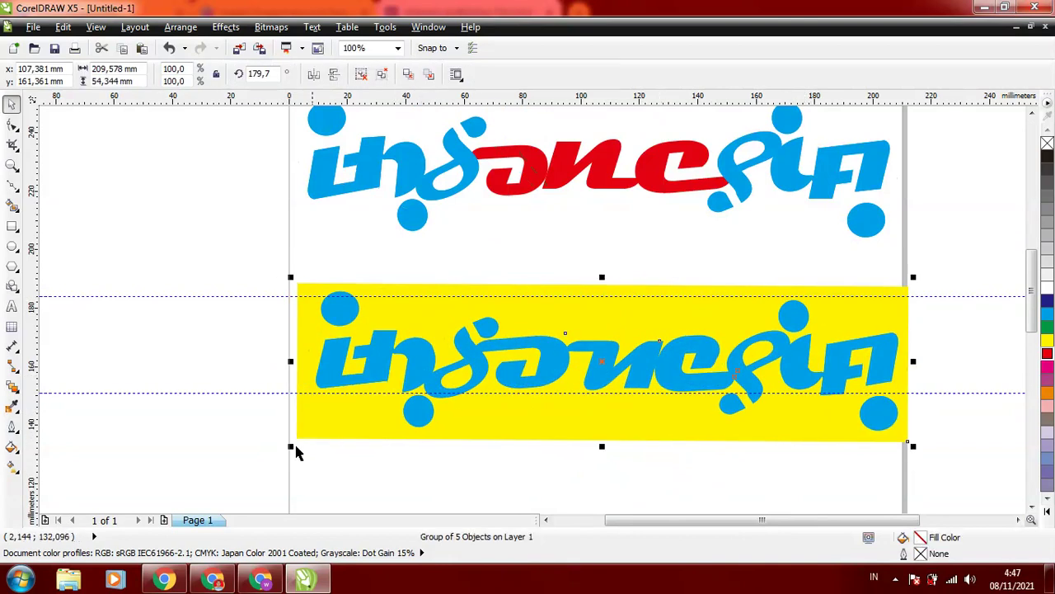
# Rotate the yellow-backed ambigram group another half turn to an angle of about 0.4 degrees.
pyautogui.click(350, 411)
pyautogui.moveTo(289, 450); pyautogui.dragTo(888, 279)
pyautogui.click(559, 468)
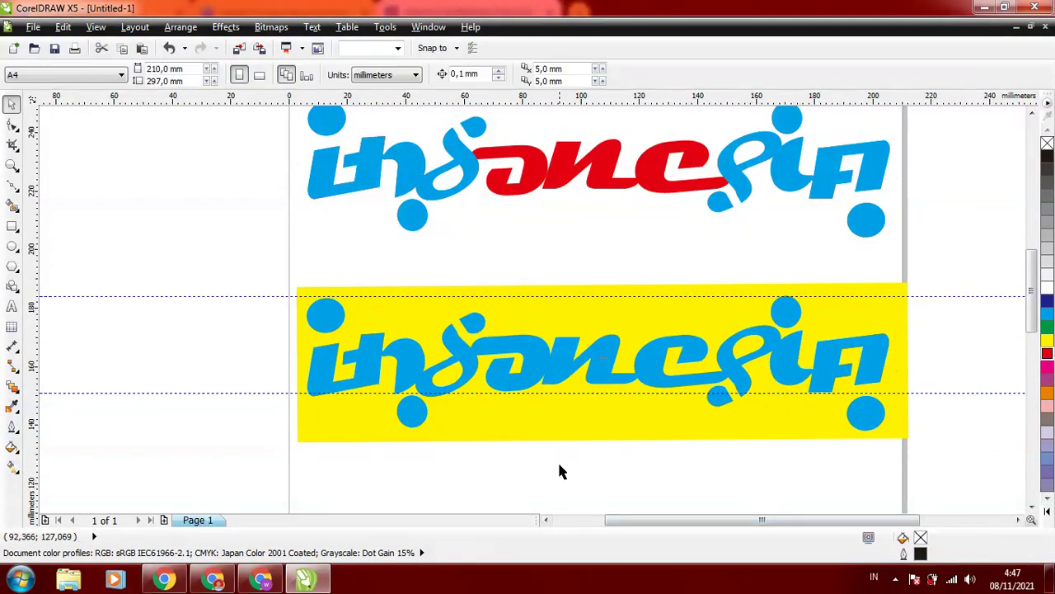
# Move the yellow-backed group to the page's left edge and up just below the upper ambigram, centred at about 104.5, 168.5 mm.
pyautogui.moveTo(865, 329)
pyautogui.mouseDown()
pyautogui.moveTo(849, 330)
pyautogui.moveTo(862, 330)
pyautogui.mouseUp()
pyautogui.click(944, 257)
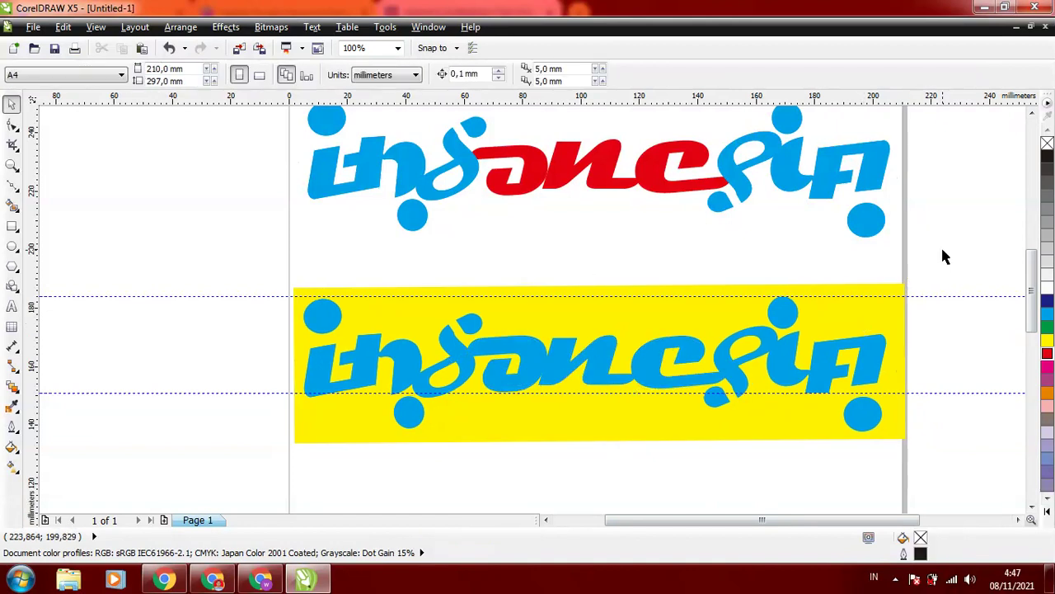
pyautogui.click(854, 309)
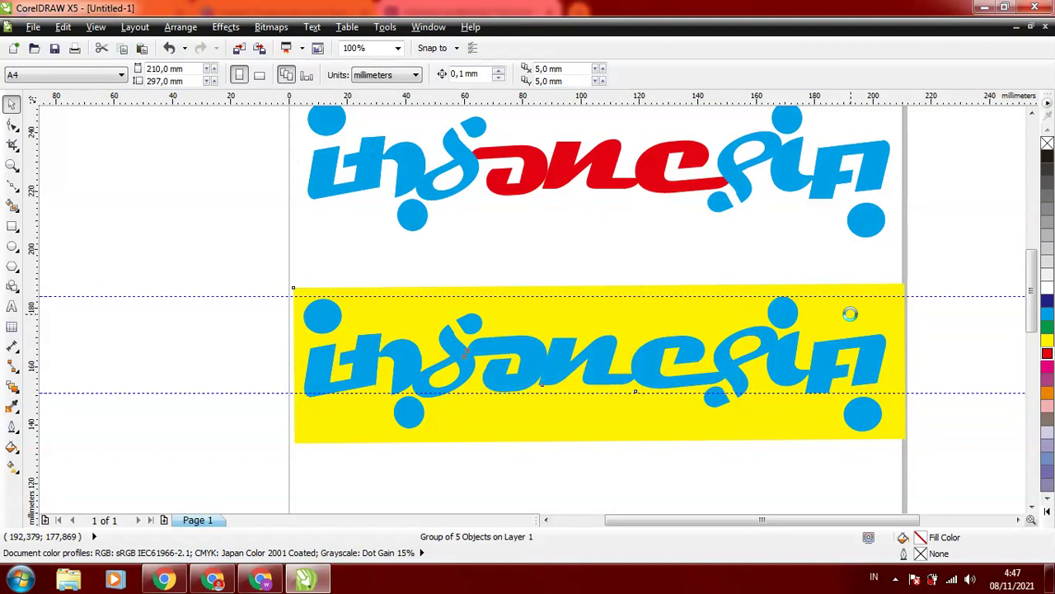
pyautogui.moveTo(850, 313)
pyautogui.mouseDown()
pyautogui.moveTo(871, 319)
pyautogui.moveTo(858, 324)
pyautogui.mouseUp()
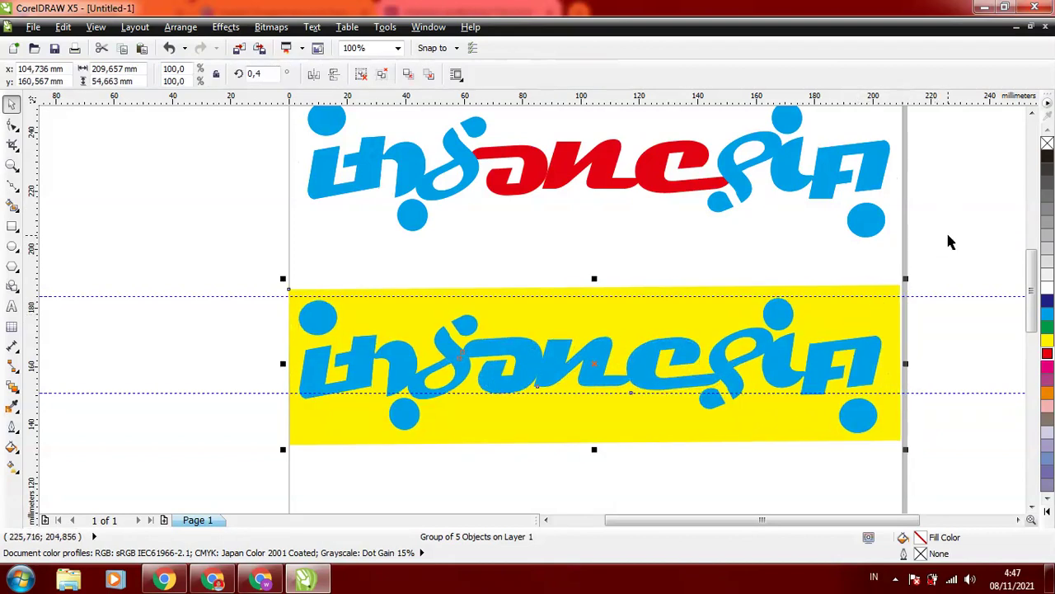
pyautogui.click(946, 230)
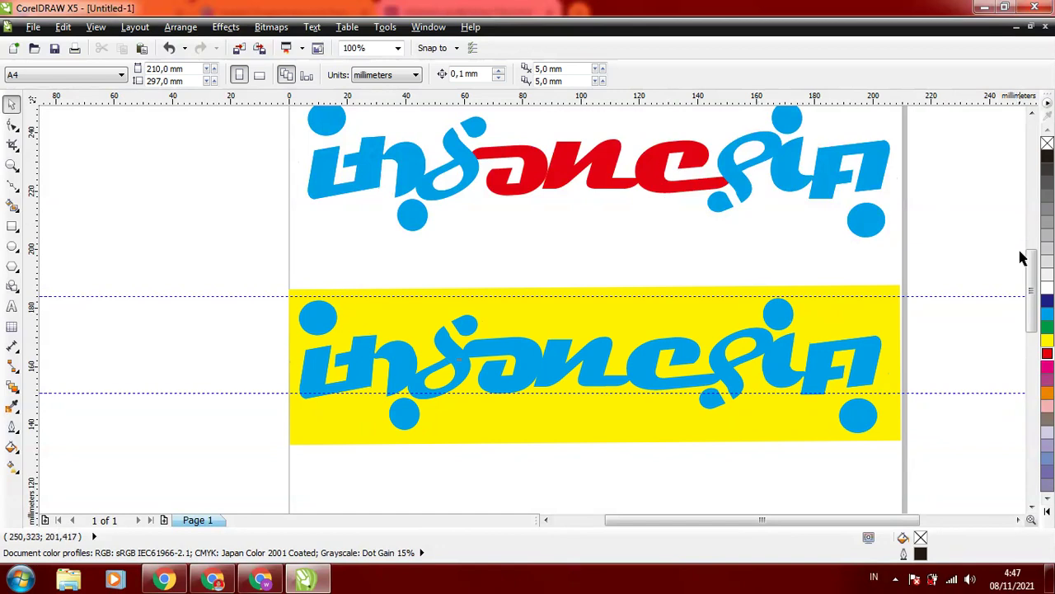
pyautogui.scroll(2, 1030, 265)
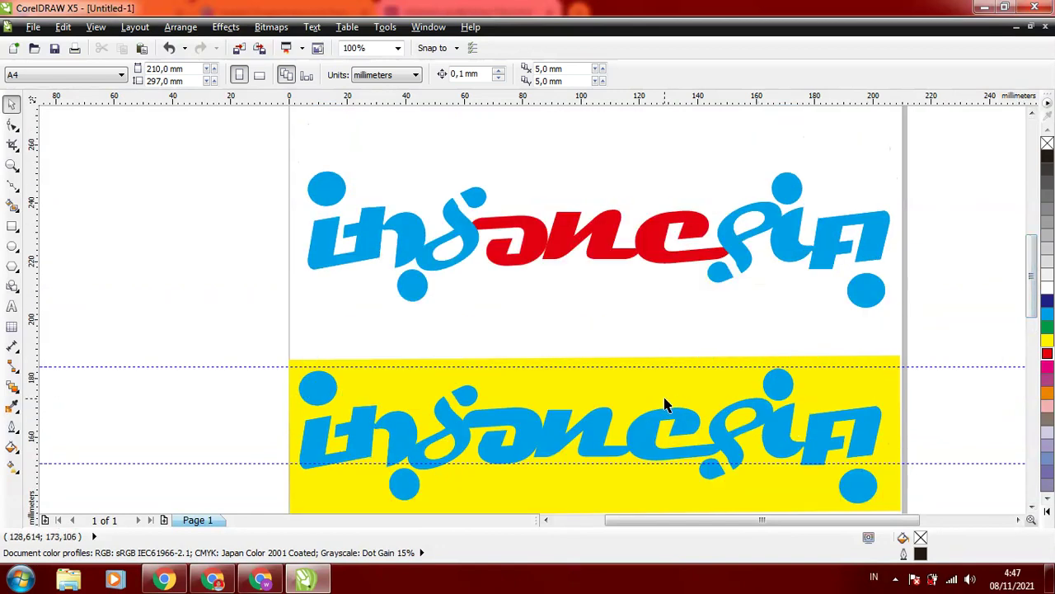
pyautogui.moveTo(666, 404); pyautogui.dragTo(664, 375)
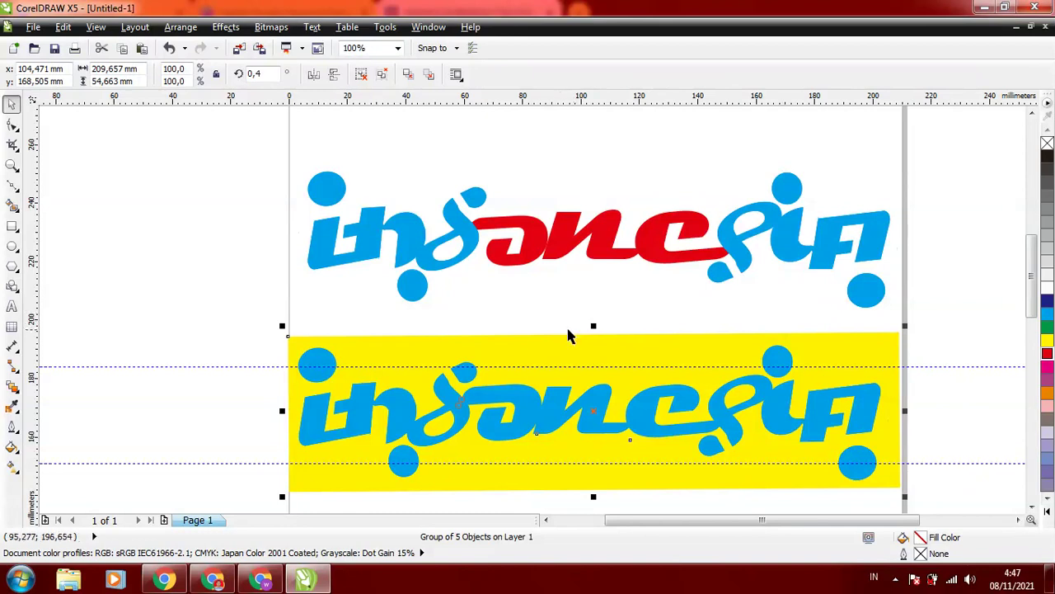
pyautogui.click(643, 304)
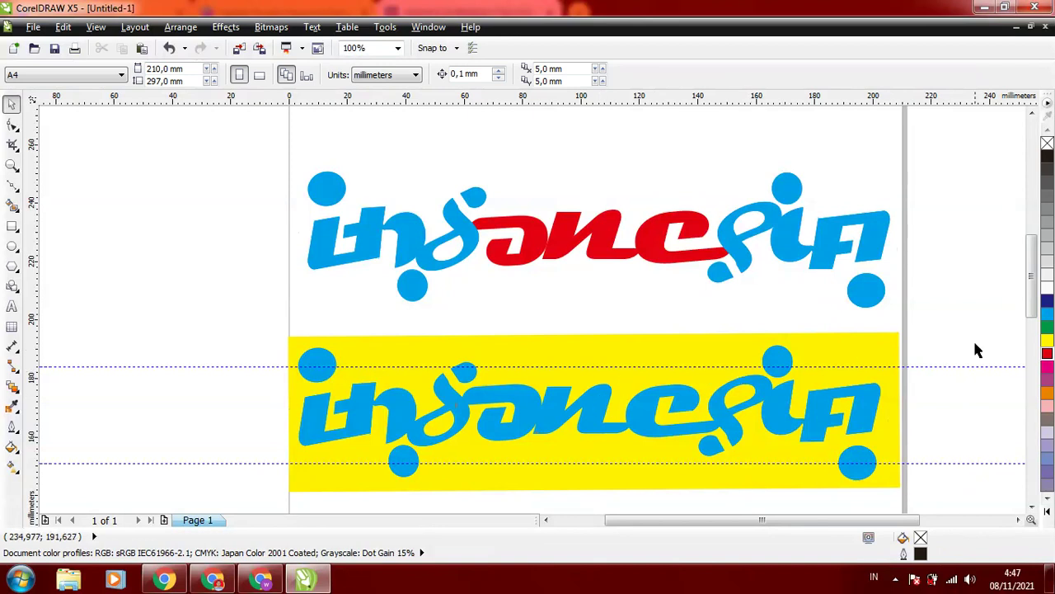
pyautogui.click(695, 353)
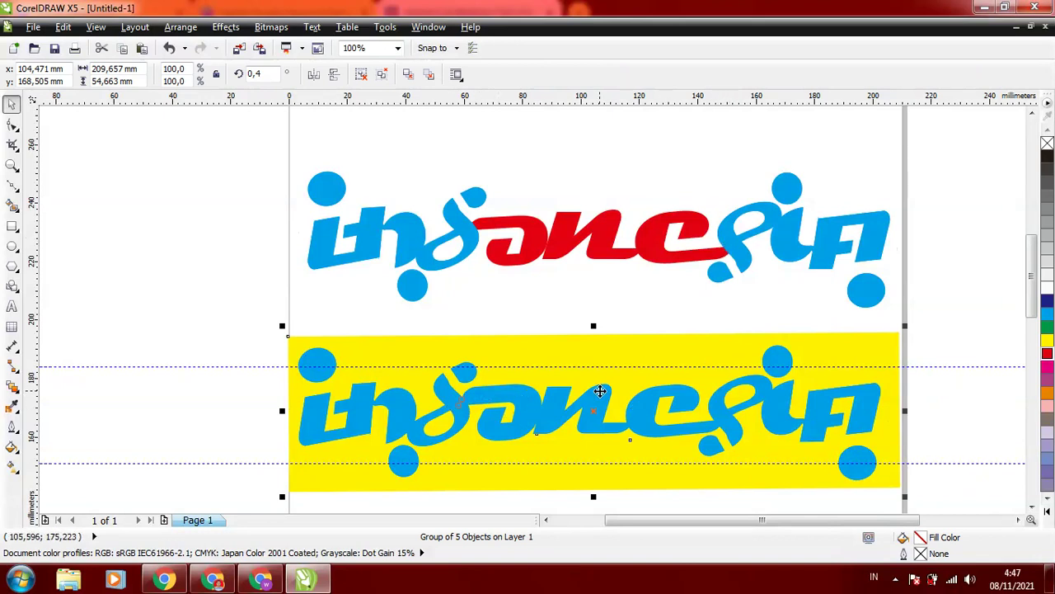
pyautogui.click(513, 295)
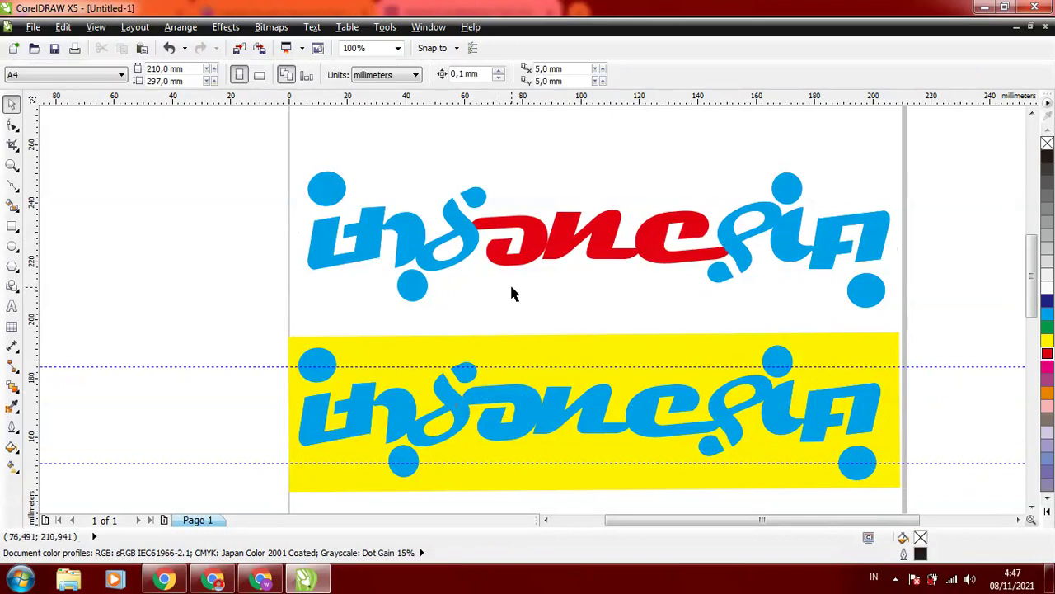
pyautogui.click(587, 412)
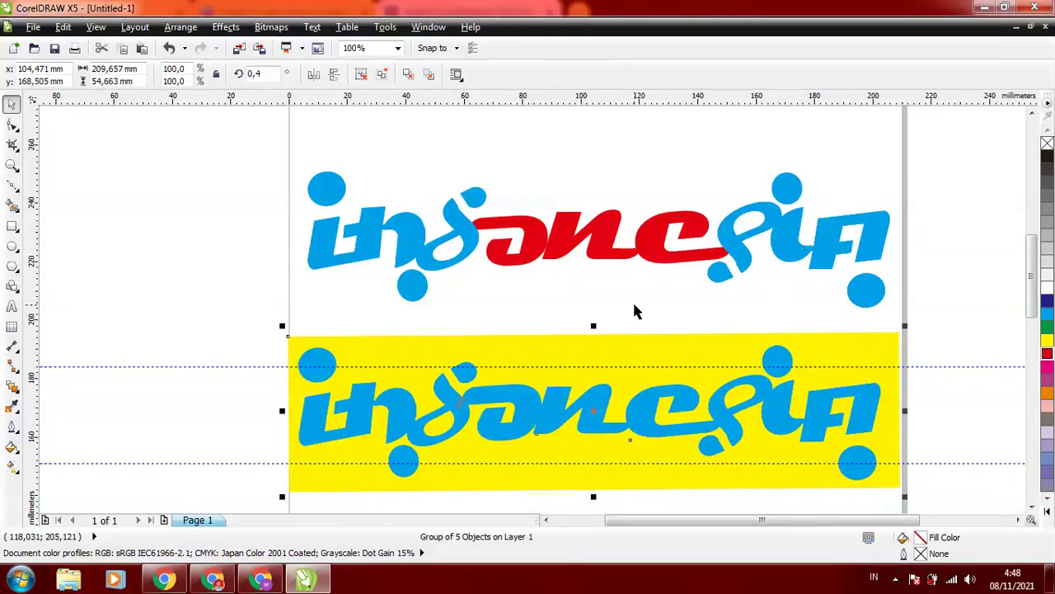
pyautogui.click(197, 310)
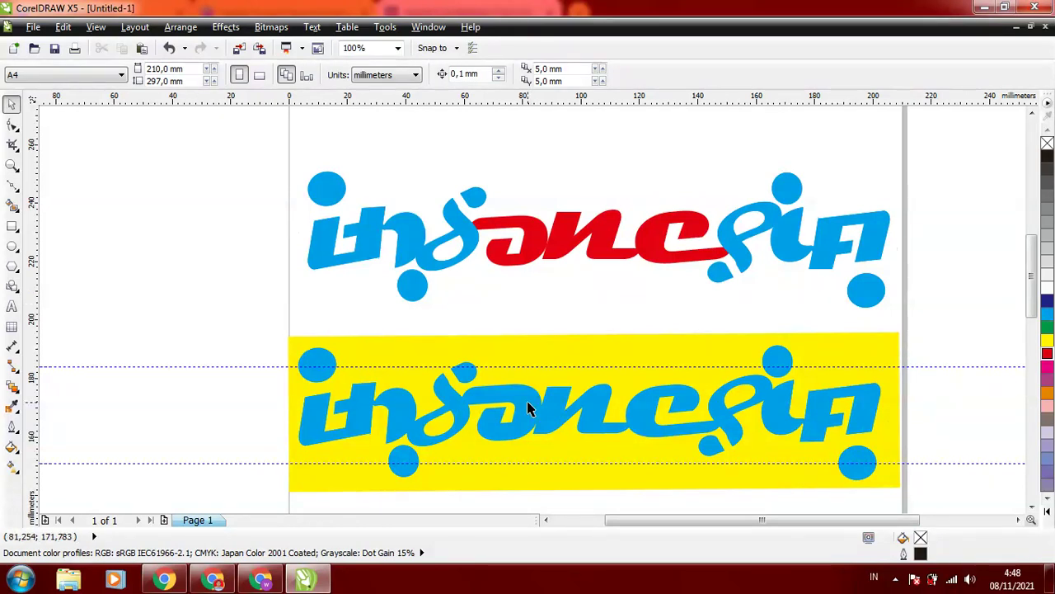
pyautogui.click(816, 414)
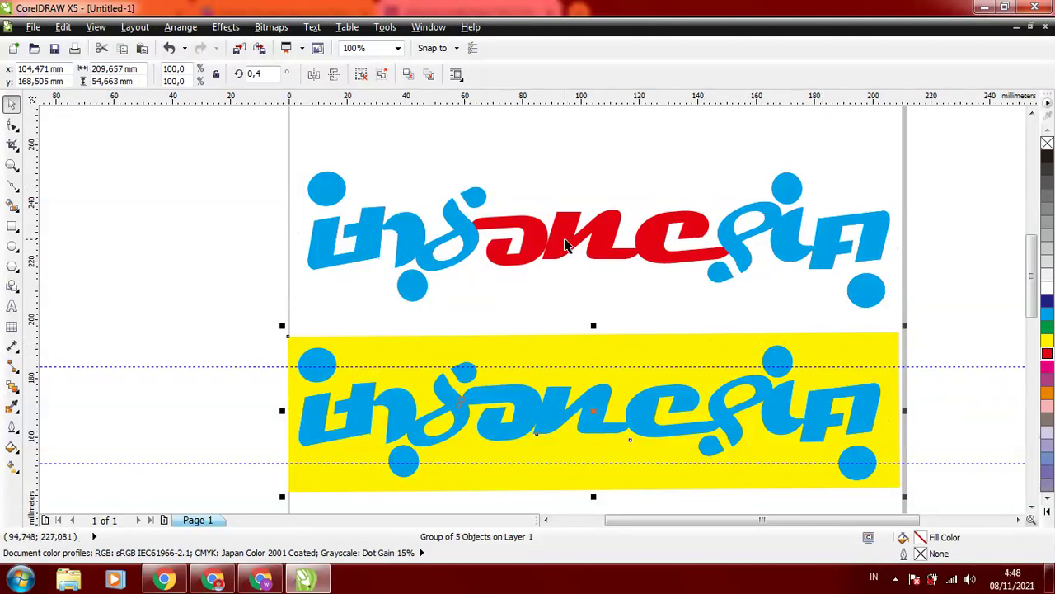
# Select the red Magneto text in the middle of the upper ambigram to inspect how the word is built.
pyautogui.click(565, 234)
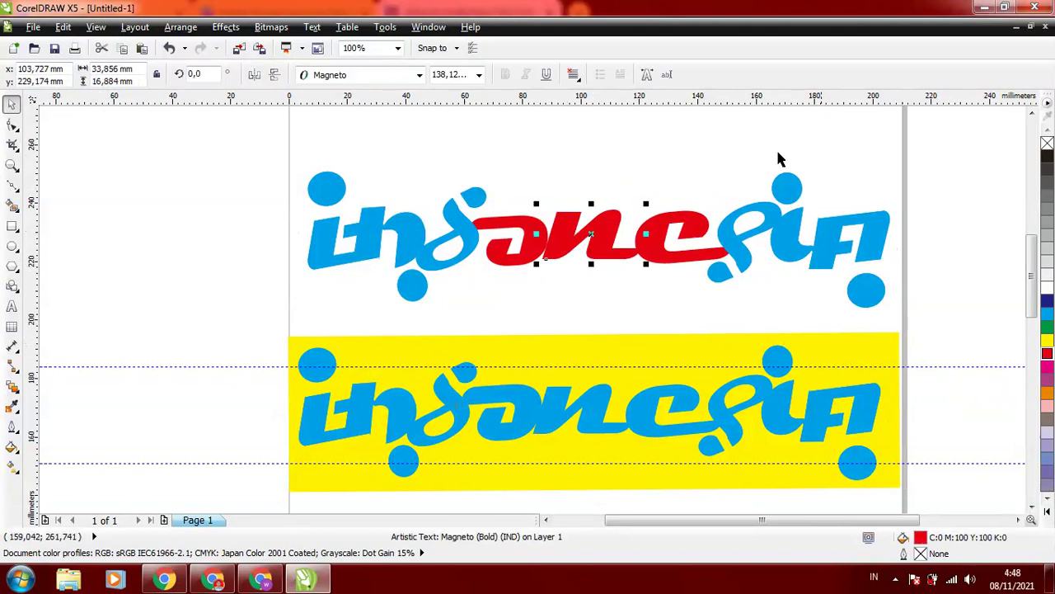
pyautogui.moveTo(1032, 265); pyautogui.dragTo(1032, 236)
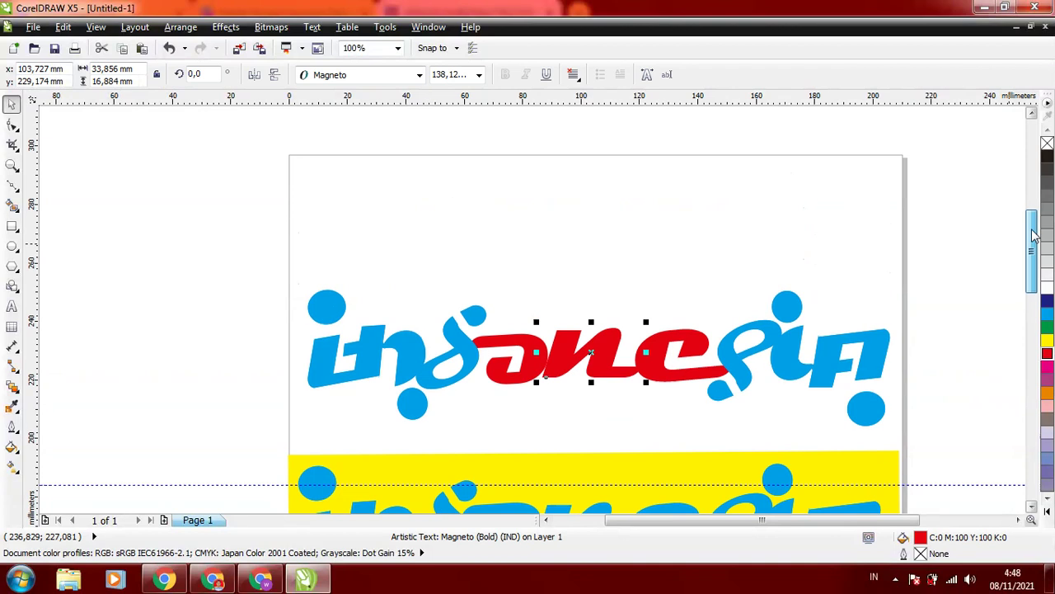
pyautogui.click(657, 190)
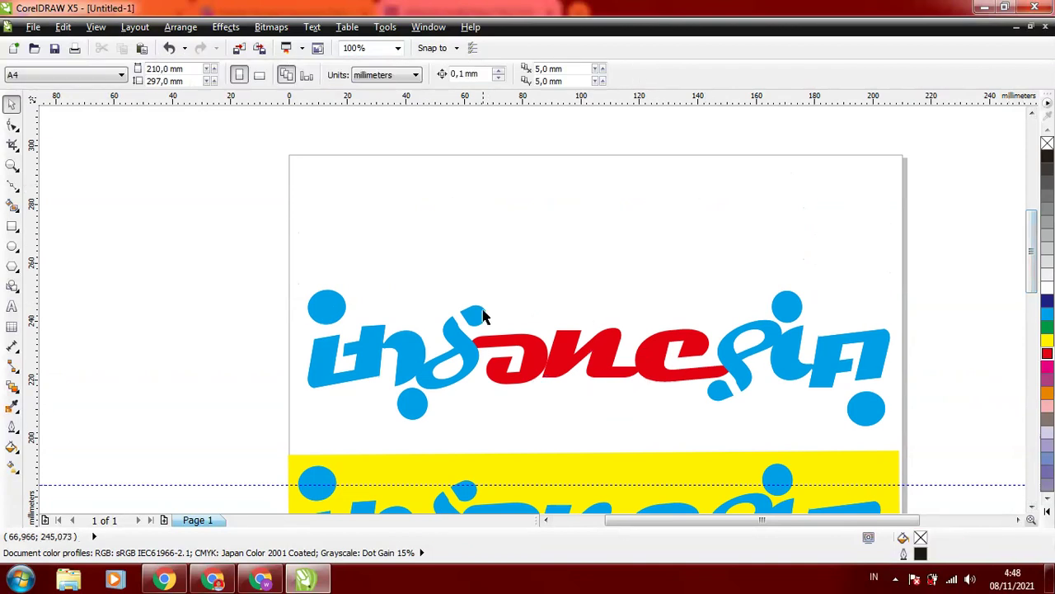
pyautogui.click(453, 346)
pyautogui.keyDown('ctrl'); pyautogui.click(709, 361); pyautogui.keyUp('ctrl')
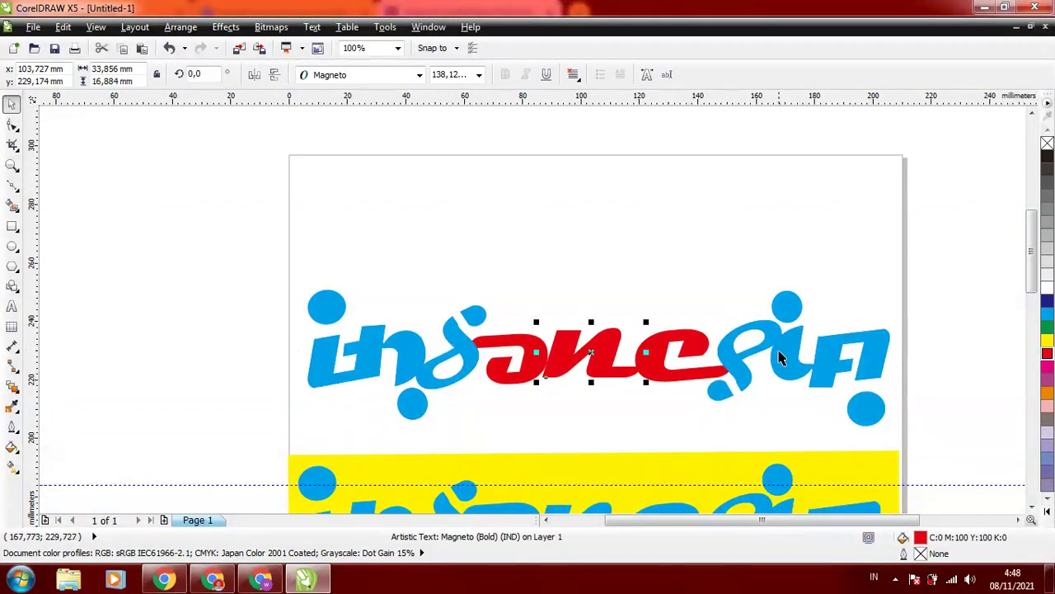
# Examine the blue letter groups at either end of the upper ambigram by selecting them alternately for comparison.
pyautogui.click(787, 343)
pyautogui.click(812, 201)
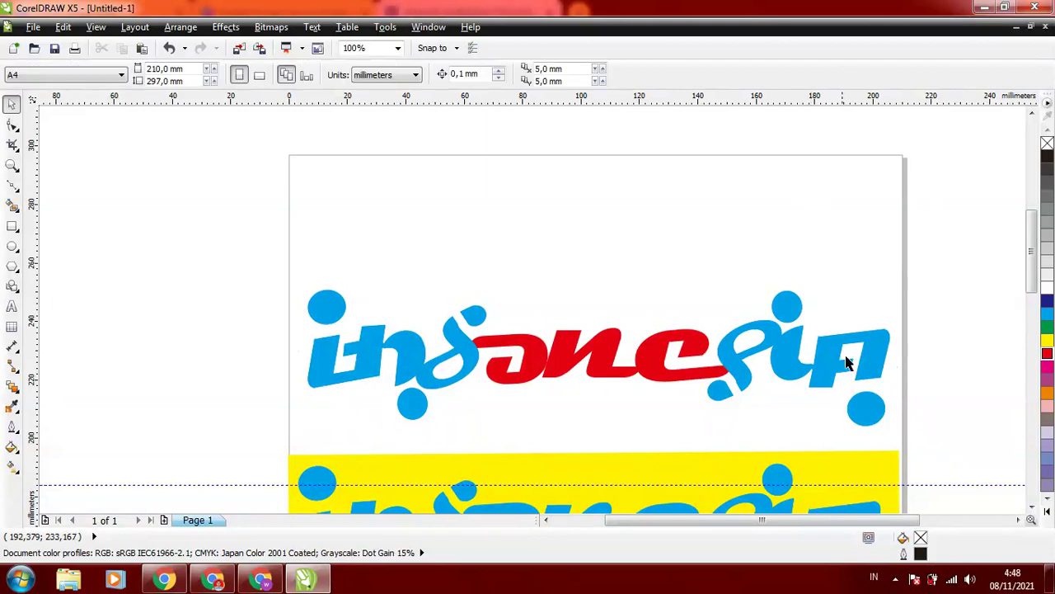
pyautogui.click(791, 362)
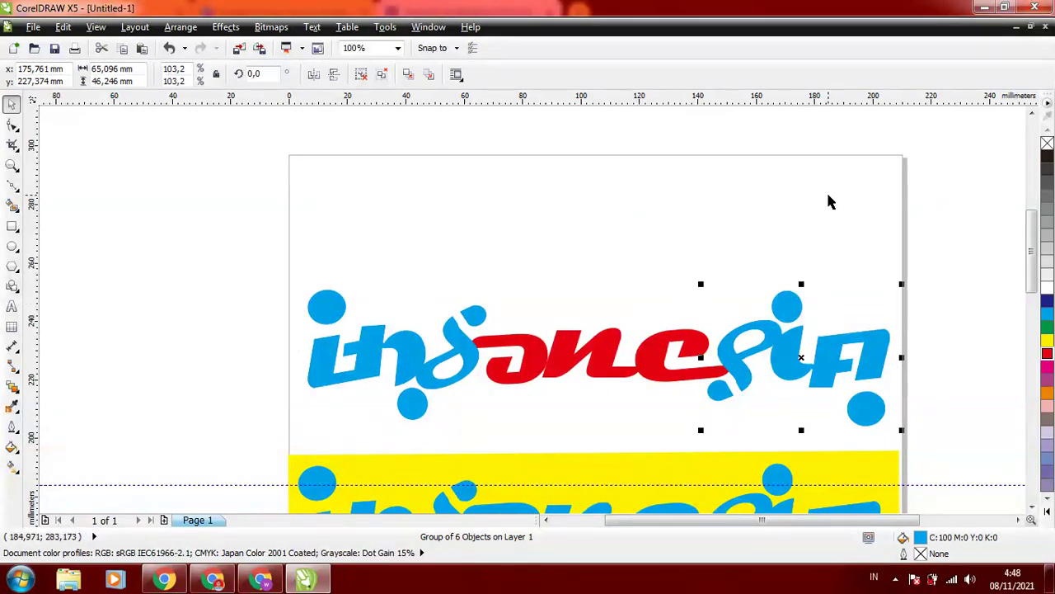
pyautogui.click(819, 228)
pyautogui.click(396, 353)
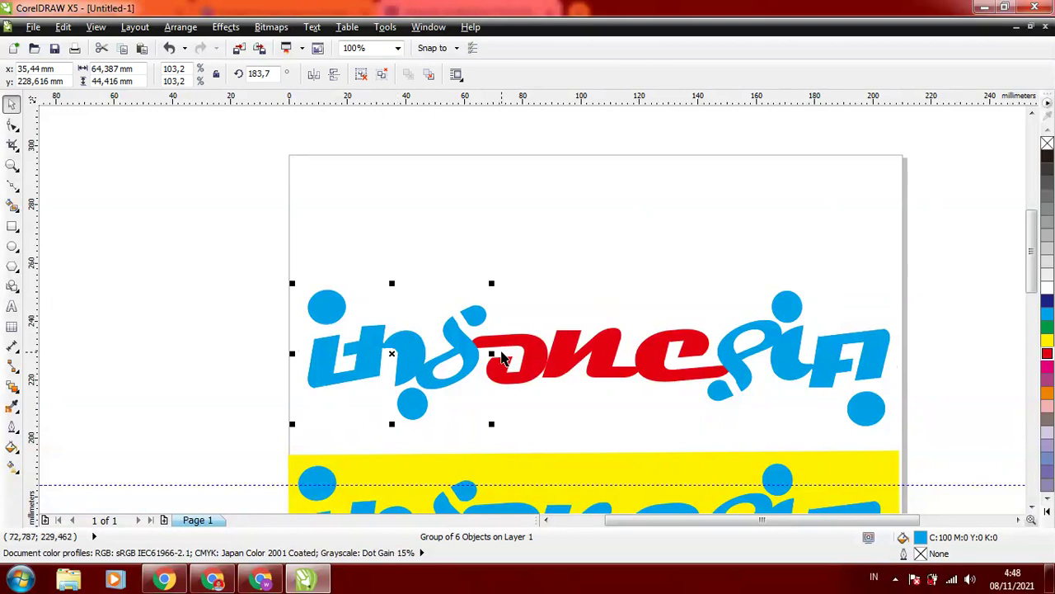
pyautogui.click(805, 362)
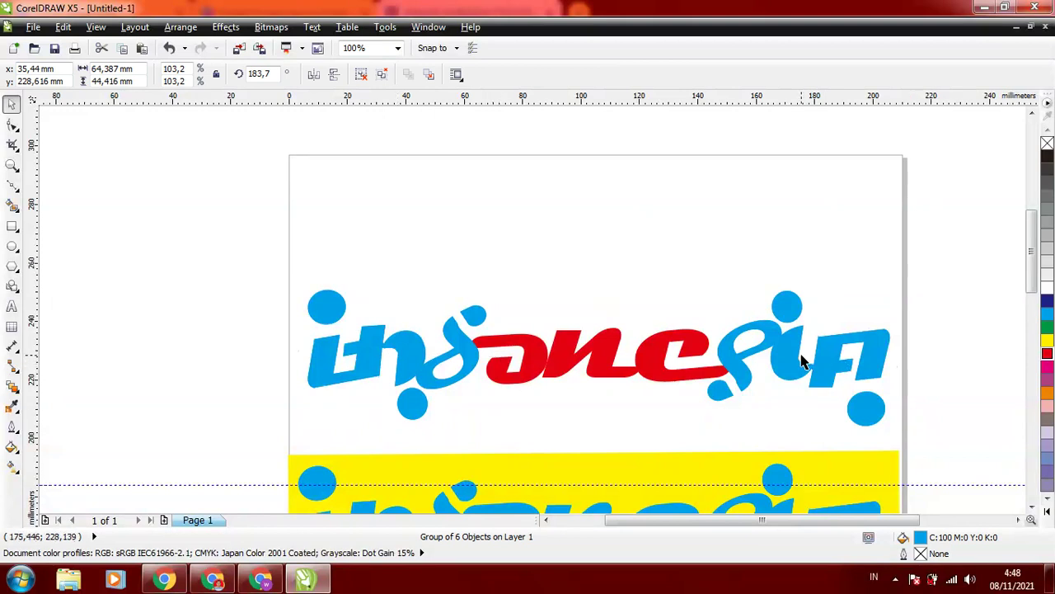
pyautogui.click(359, 355)
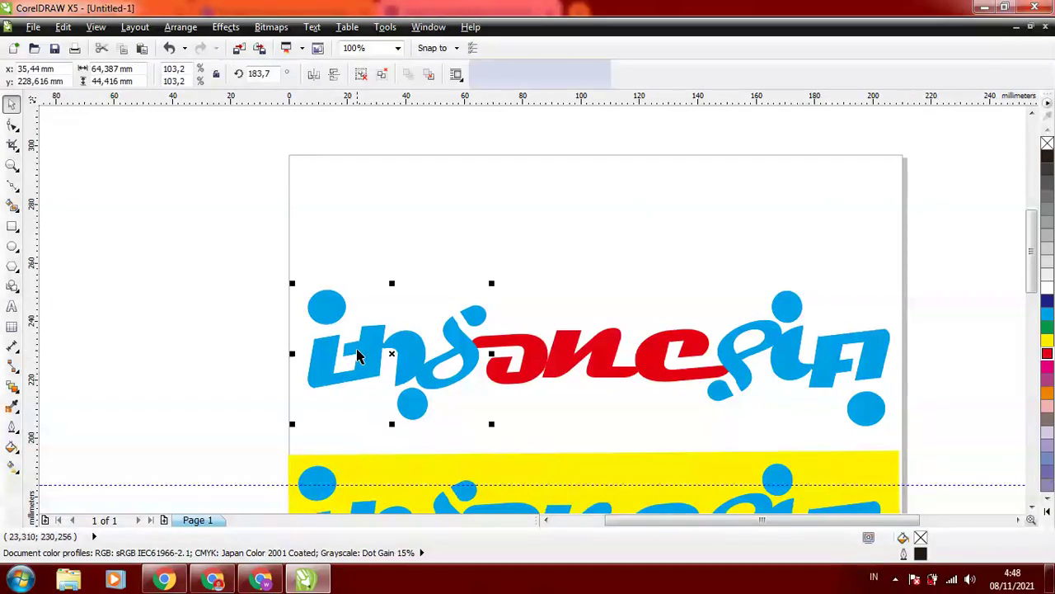
pyautogui.click(776, 340)
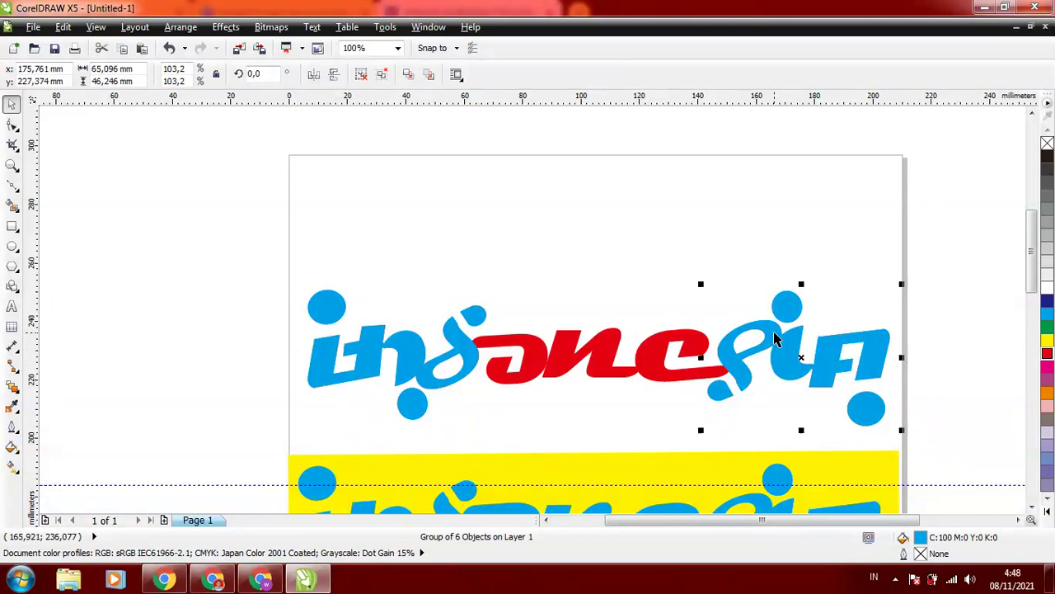
pyautogui.click(363, 345)
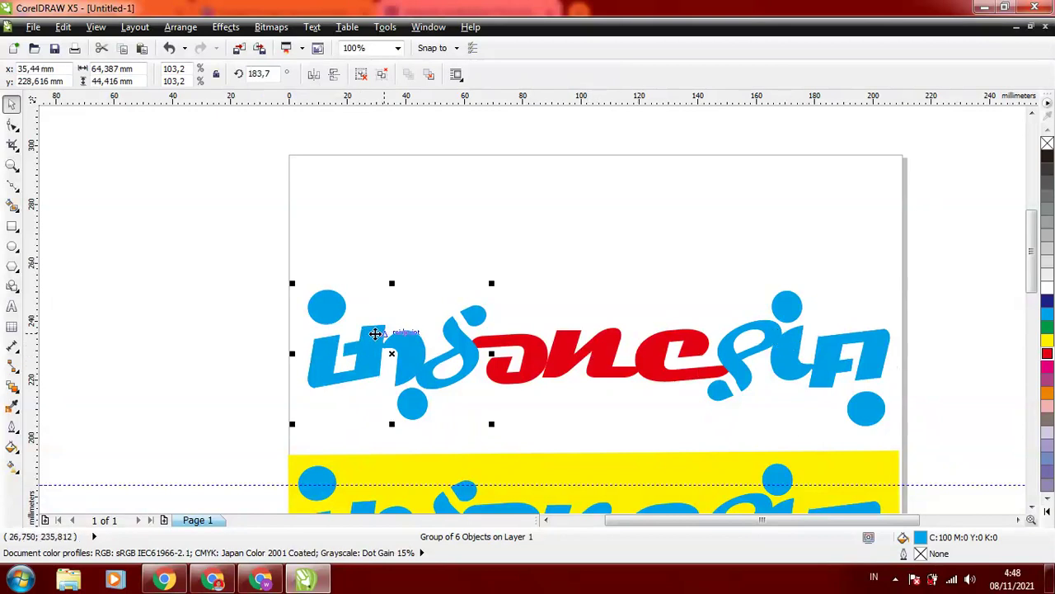
pyautogui.click(776, 344)
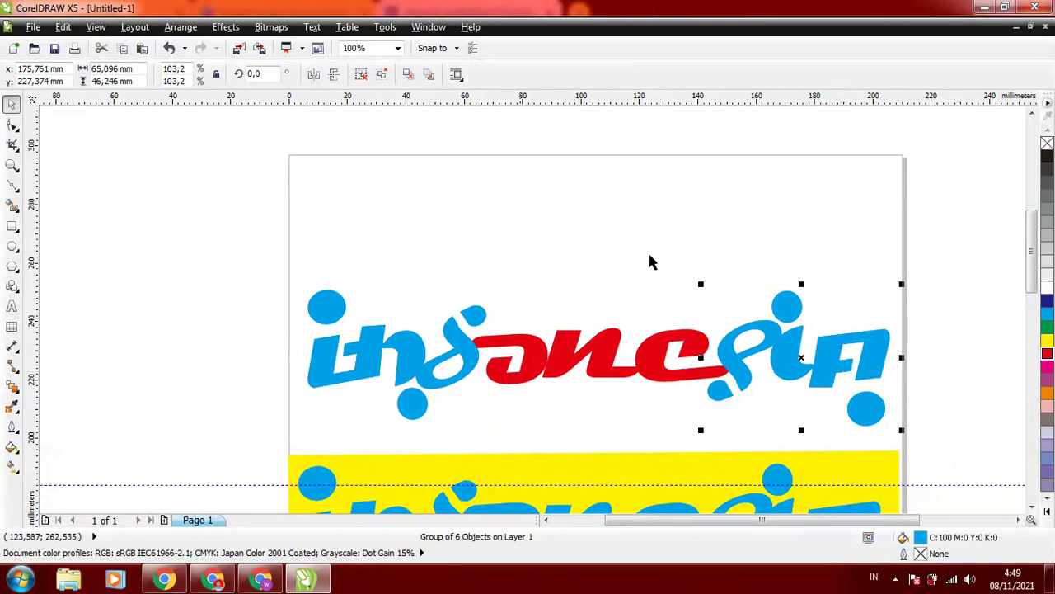
# Rotate the left blue letter group of the upper ambigram in several turns to an angle of about 358.4 degrees.
pyautogui.click(418, 353)
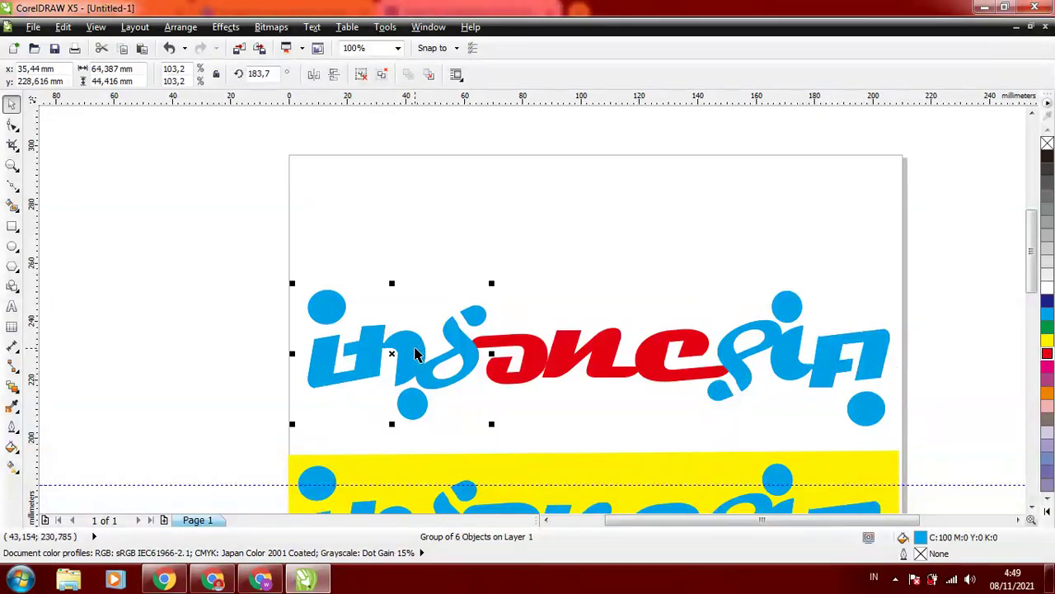
pyautogui.click(418, 353)
pyautogui.moveTo(293, 285)
pyautogui.mouseDown()
pyautogui.moveTo(462, 368)
pyautogui.moveTo(509, 352)
pyautogui.mouseUp()
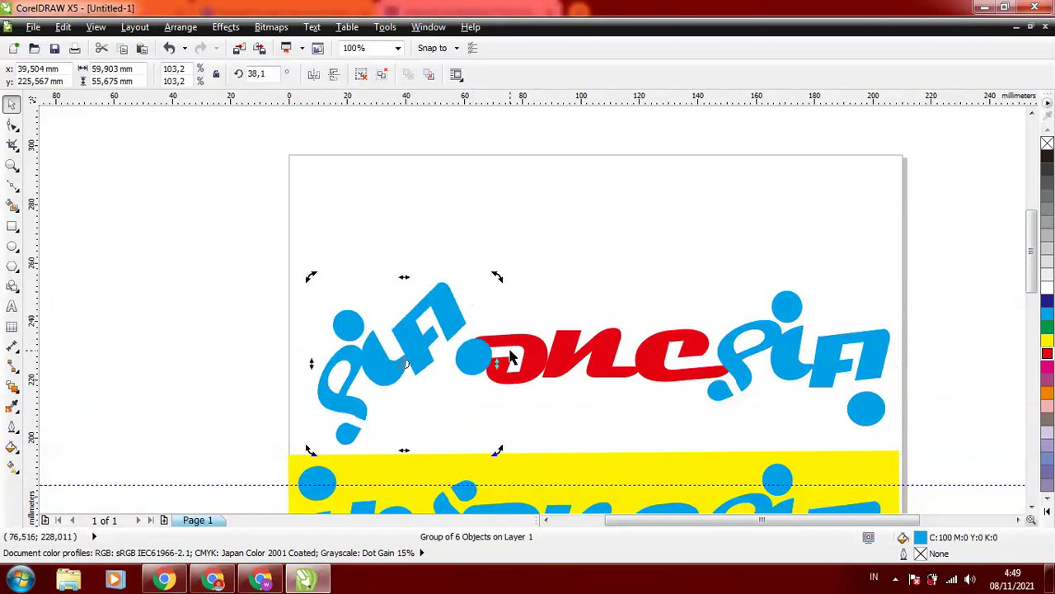
pyautogui.moveTo(497, 277); pyautogui.dragTo(512, 388)
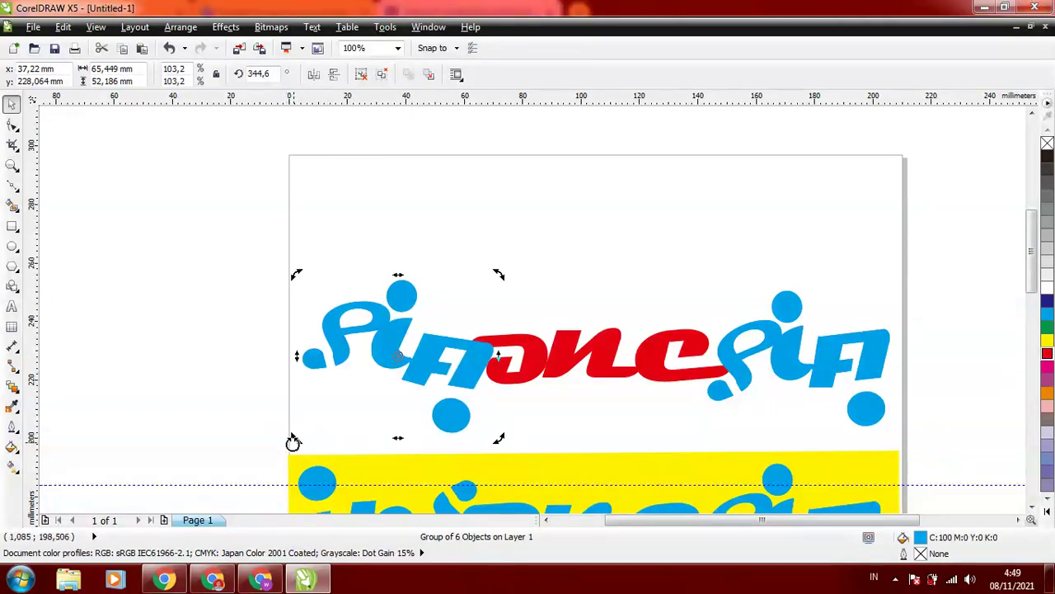
pyautogui.moveTo(295, 437); pyautogui.dragTo(366, 445)
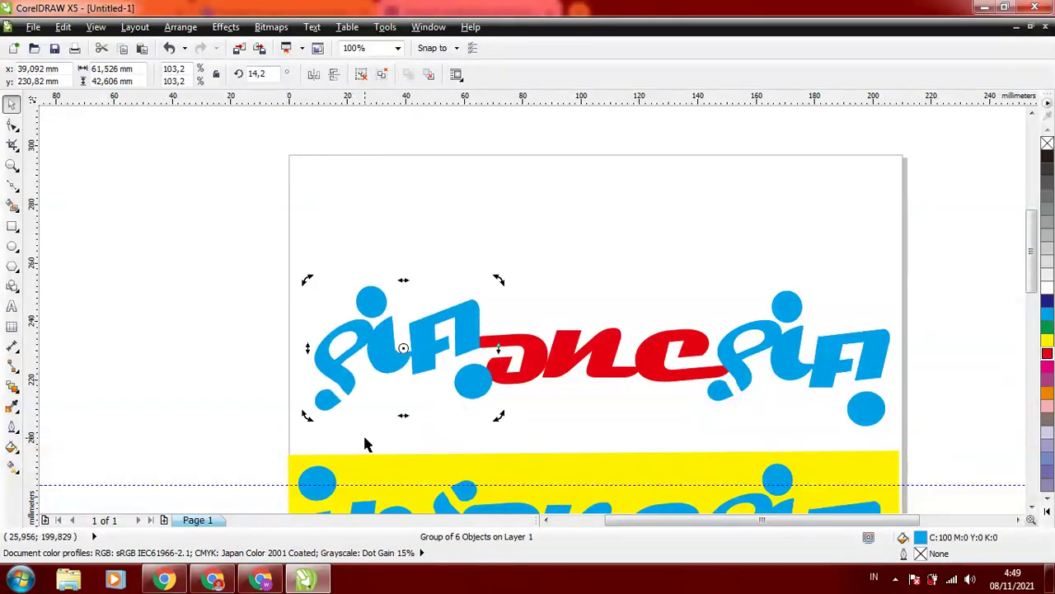
pyautogui.moveTo(499, 280); pyautogui.dragTo(483, 322)
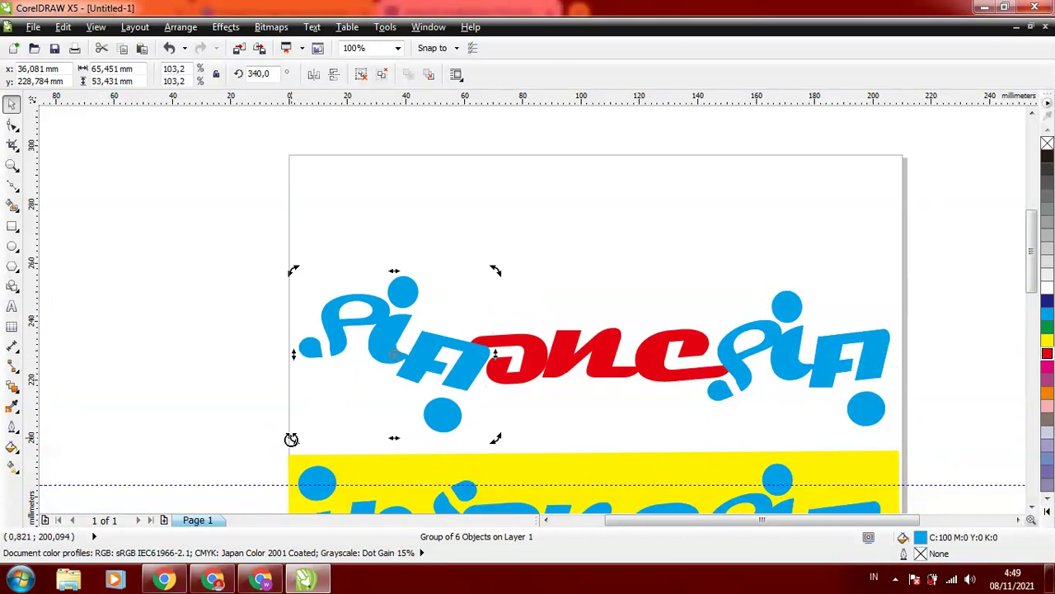
pyautogui.moveTo(291, 438); pyautogui.dragTo(319, 447)
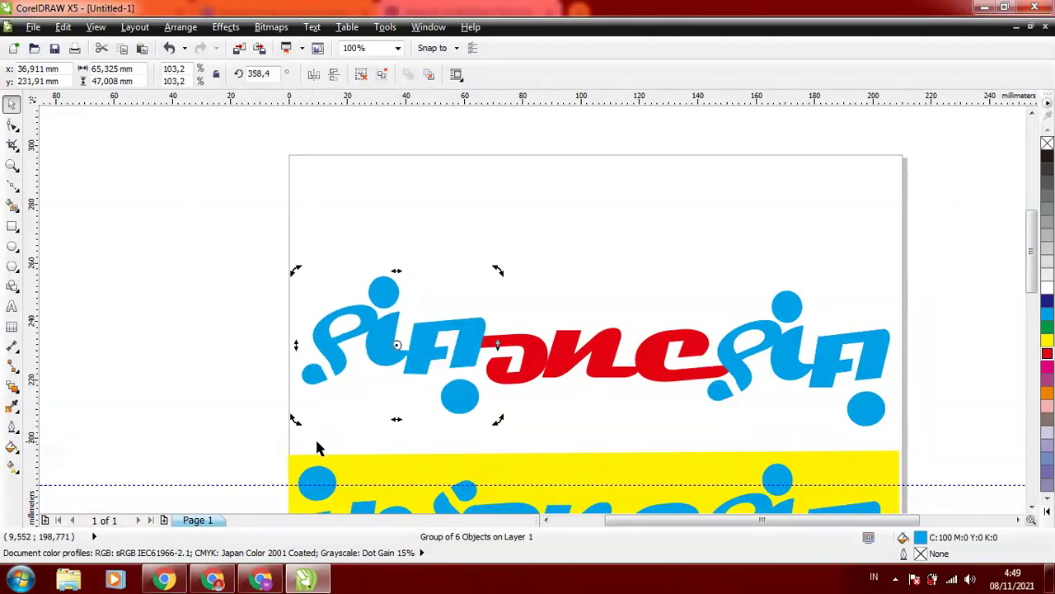
# Move the left blue group away from the red letters, centred at about 20, 227.5 mm, and rotate it about half a turn.
pyautogui.click(606, 402)
pyautogui.moveTo(462, 343); pyautogui.dragTo(412, 355)
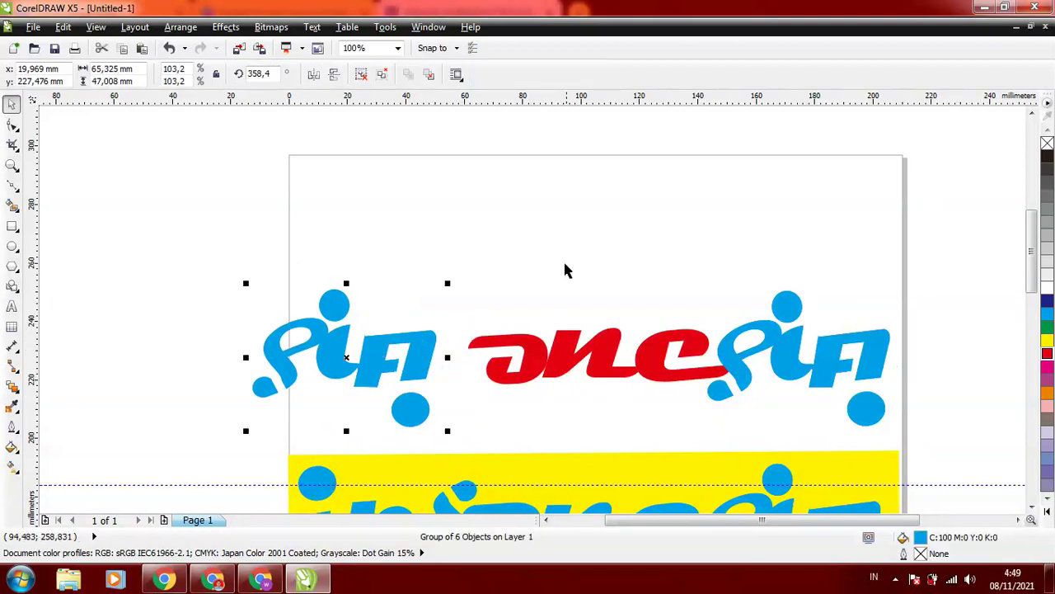
pyautogui.click(566, 265)
pyautogui.click(418, 356)
pyautogui.click(418, 353)
pyautogui.moveTo(446, 287); pyautogui.dragTo(377, 399)
pyautogui.click(539, 273)
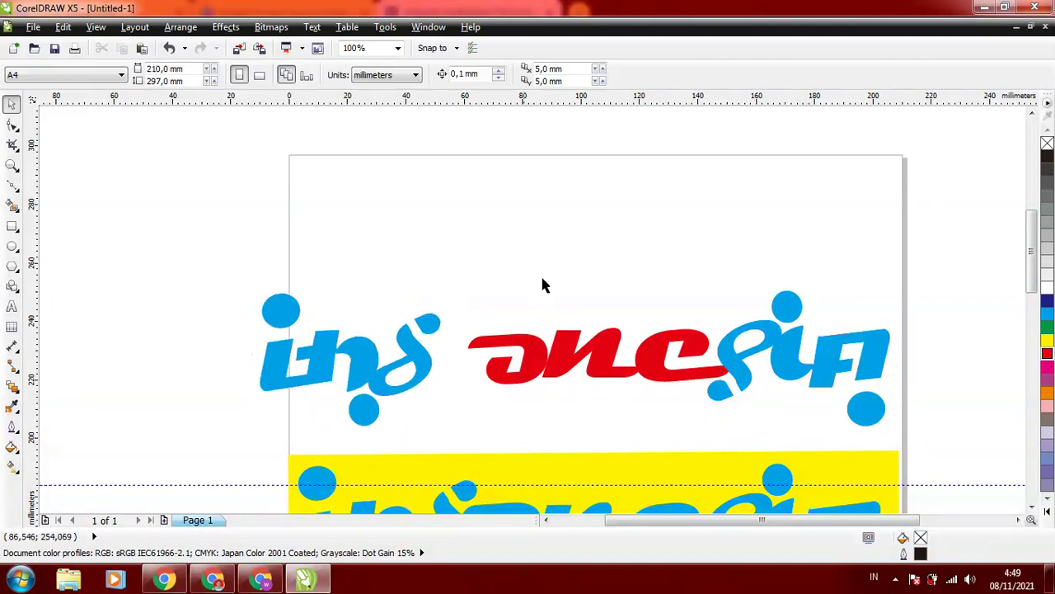
# Undo the left blue group's rotations and move, plus the last move of the yellow-backed group.
pyautogui.click(168, 47)
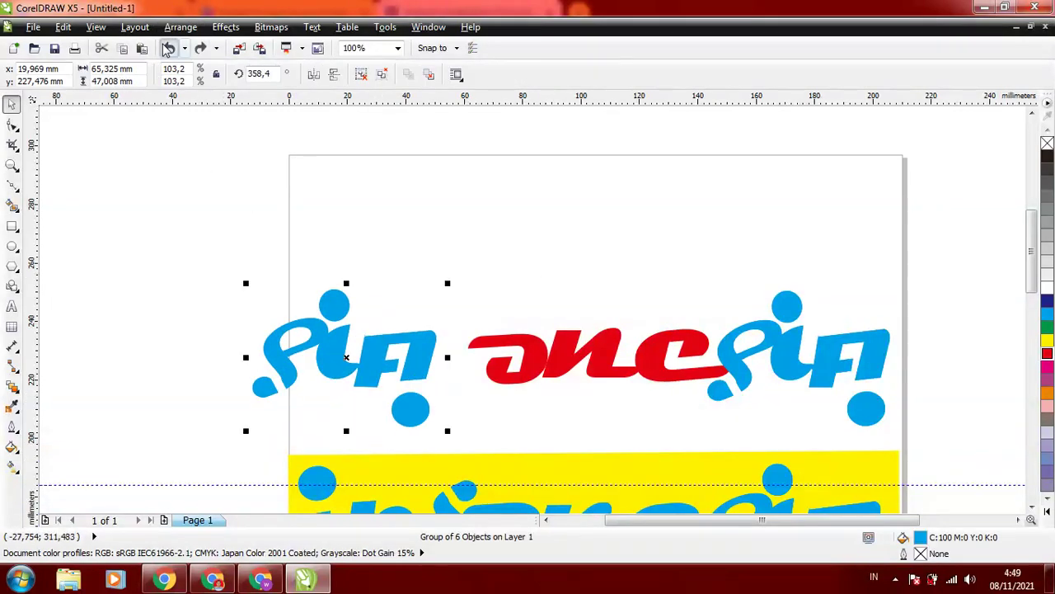
pyautogui.click(168, 48)
pyautogui.click(169, 50)
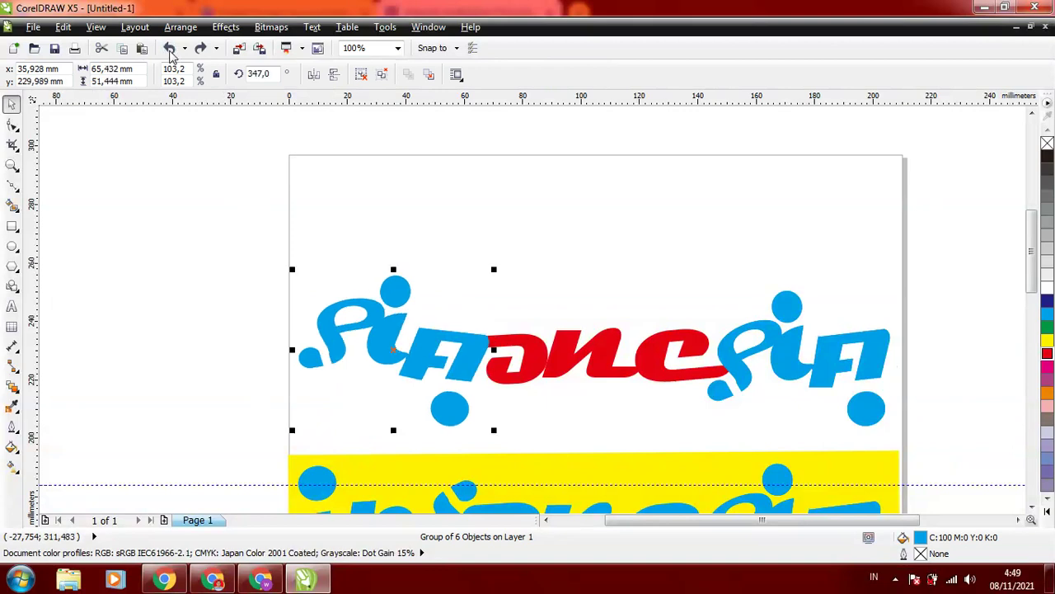
pyautogui.click(169, 50)
pyautogui.click(170, 49)
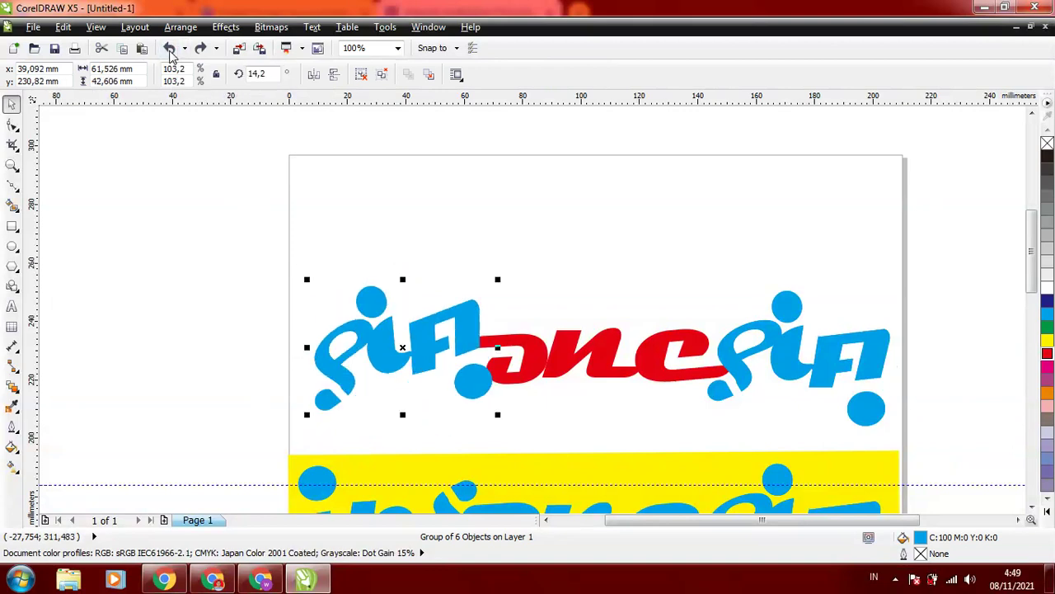
pyautogui.click(170, 49)
pyautogui.click(170, 49)
pyautogui.click(169, 49)
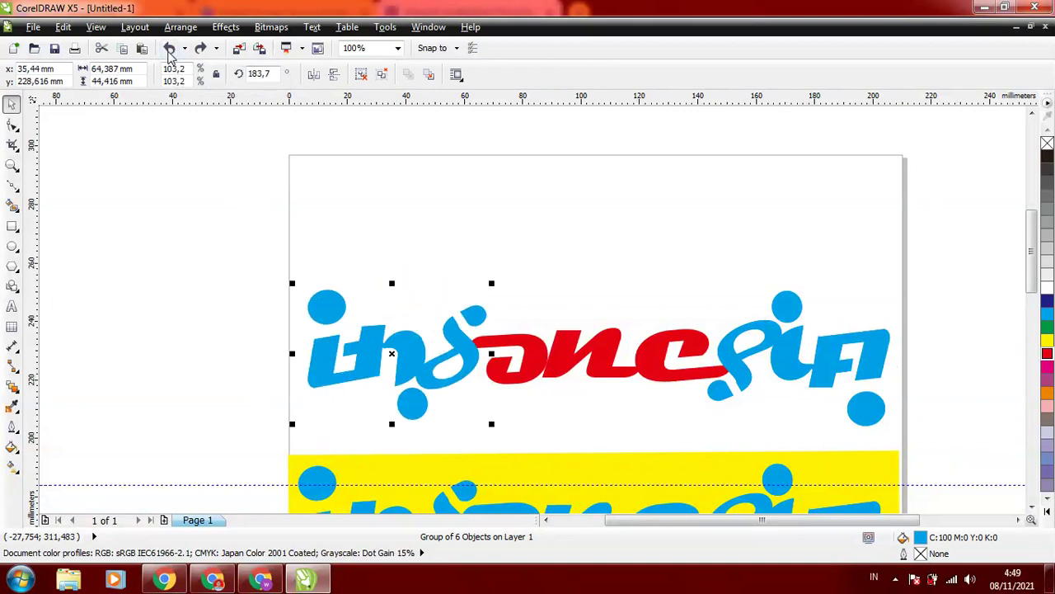
pyautogui.click(170, 50)
pyautogui.click(533, 183)
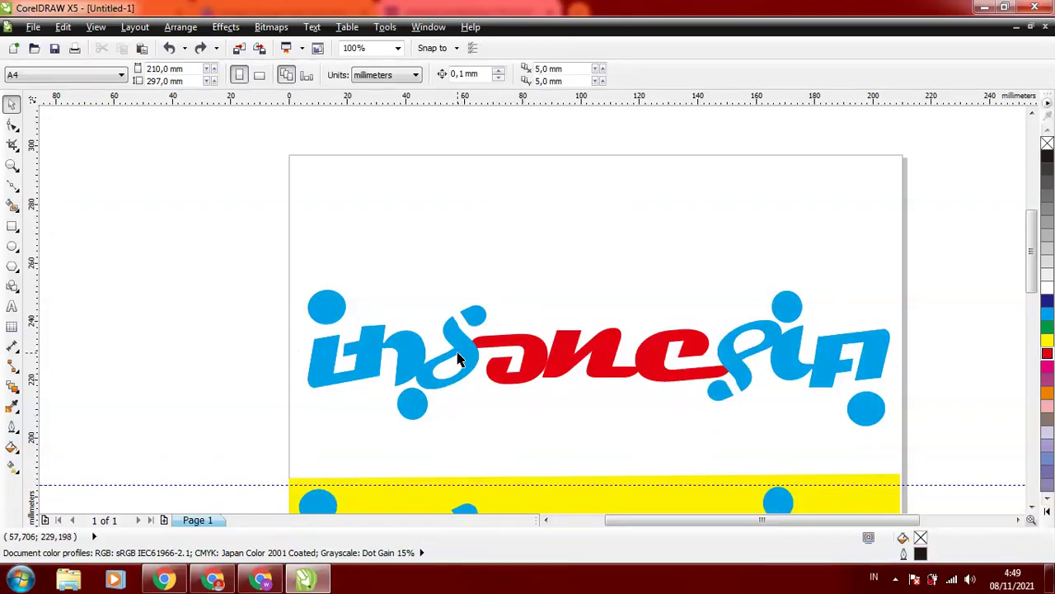
# Rotate the red Magneto text in the middle of the upper ambigram about half a turn, and undo the rotation.
pyautogui.click(591, 351)
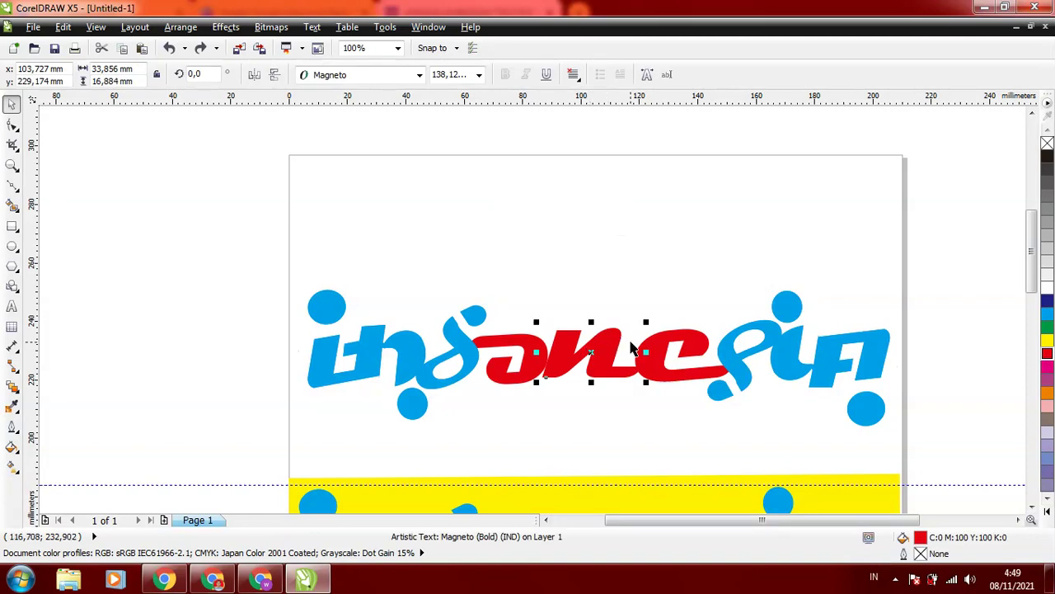
pyautogui.click(609, 348)
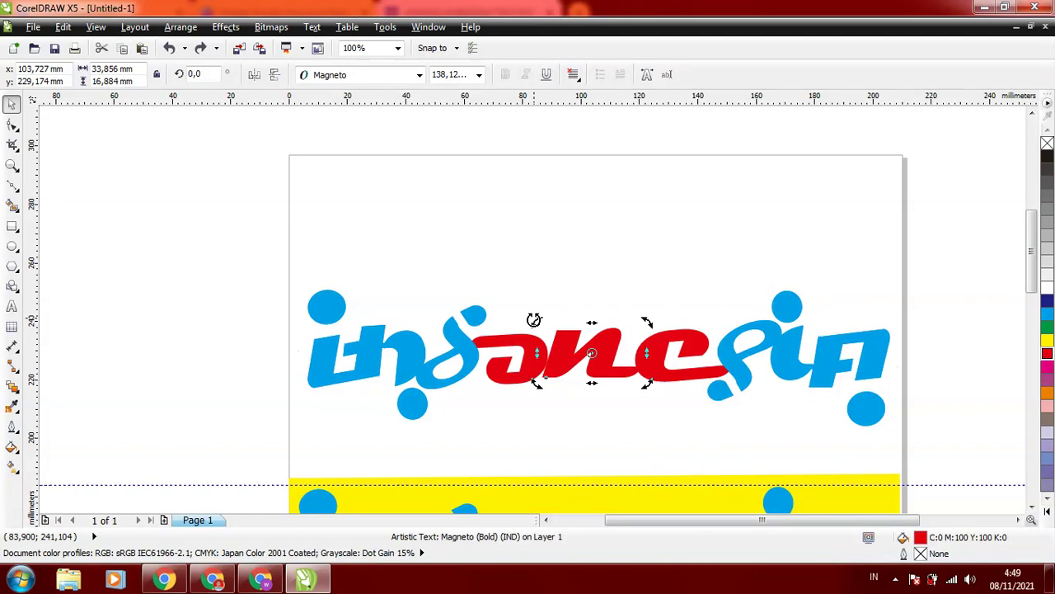
pyautogui.moveTo(537, 321); pyautogui.dragTo(650, 378)
pyautogui.click(676, 254)
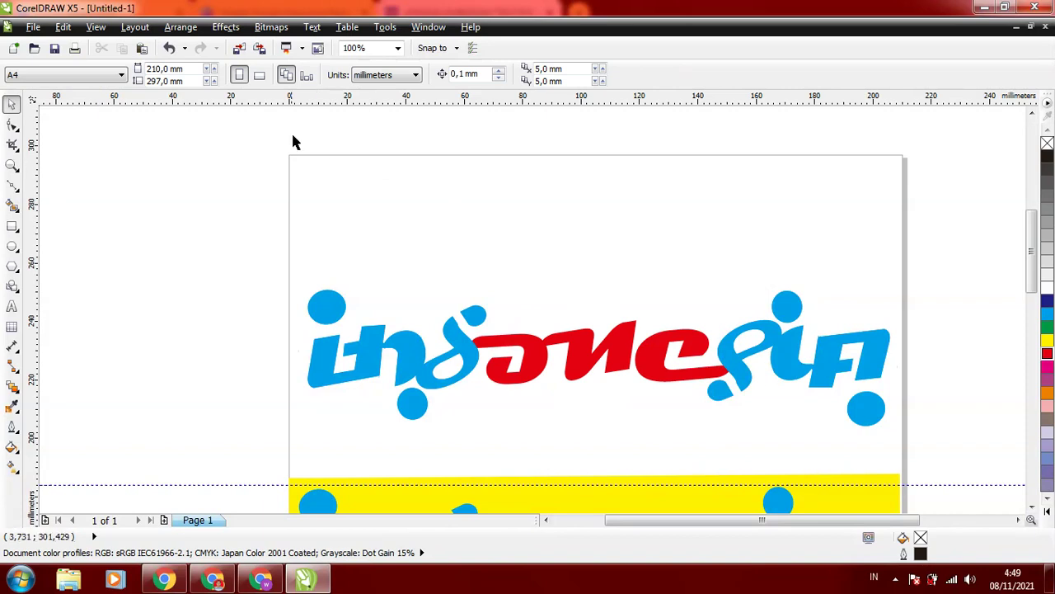
pyautogui.click(168, 49)
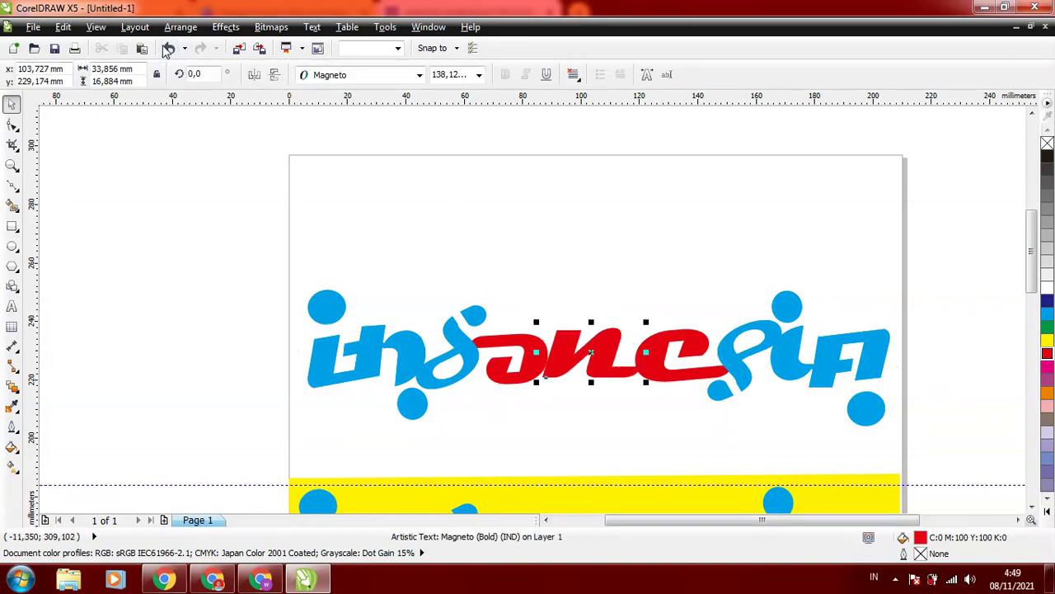
pyautogui.click(643, 198)
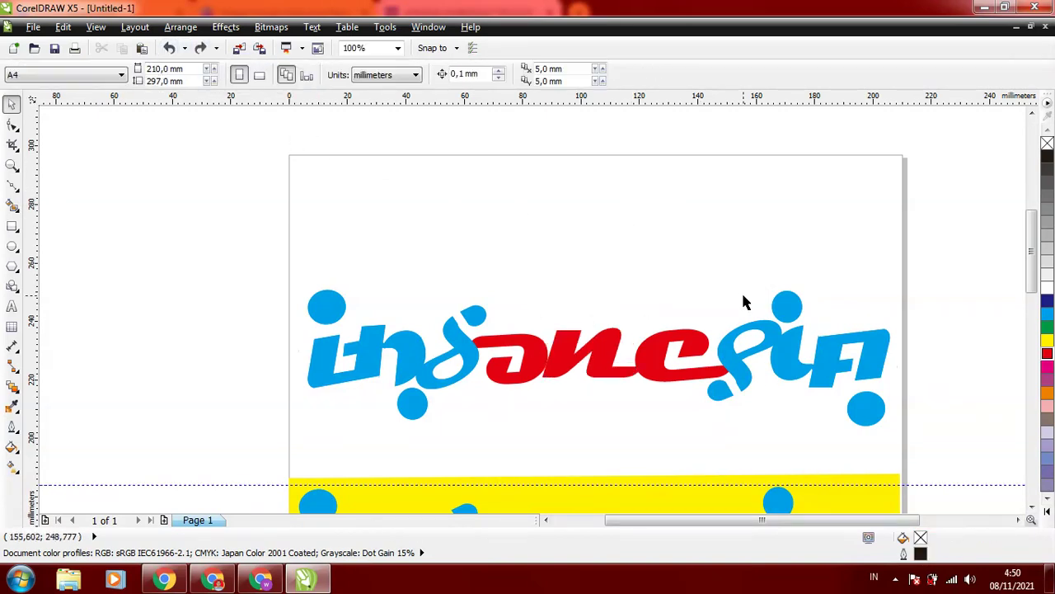
# Examine the red middle letters of the upper ambigram by selecting each one in turn.
pyautogui.click(530, 352)
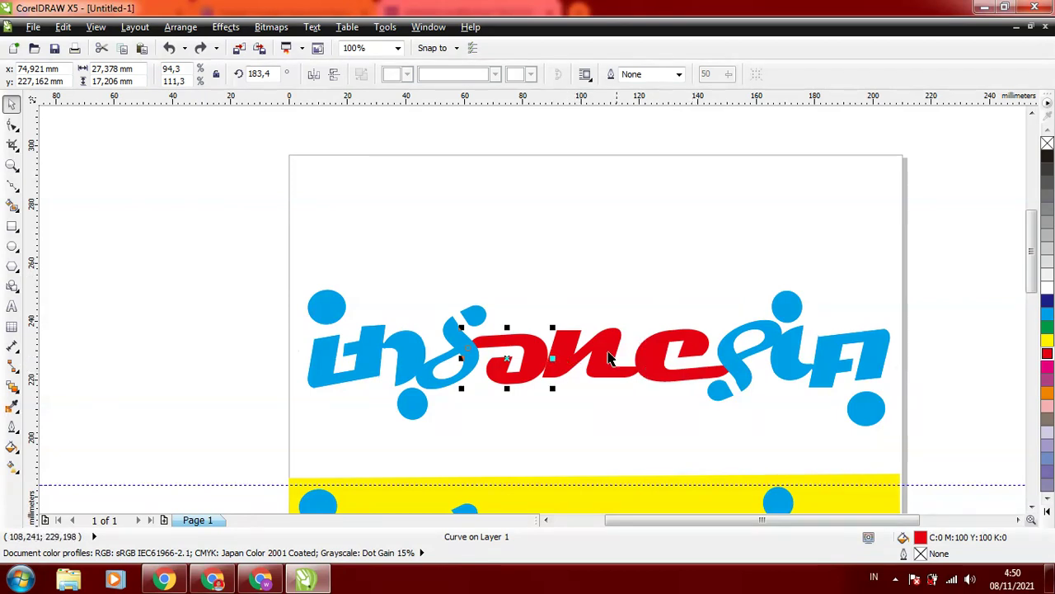
pyautogui.click(656, 358)
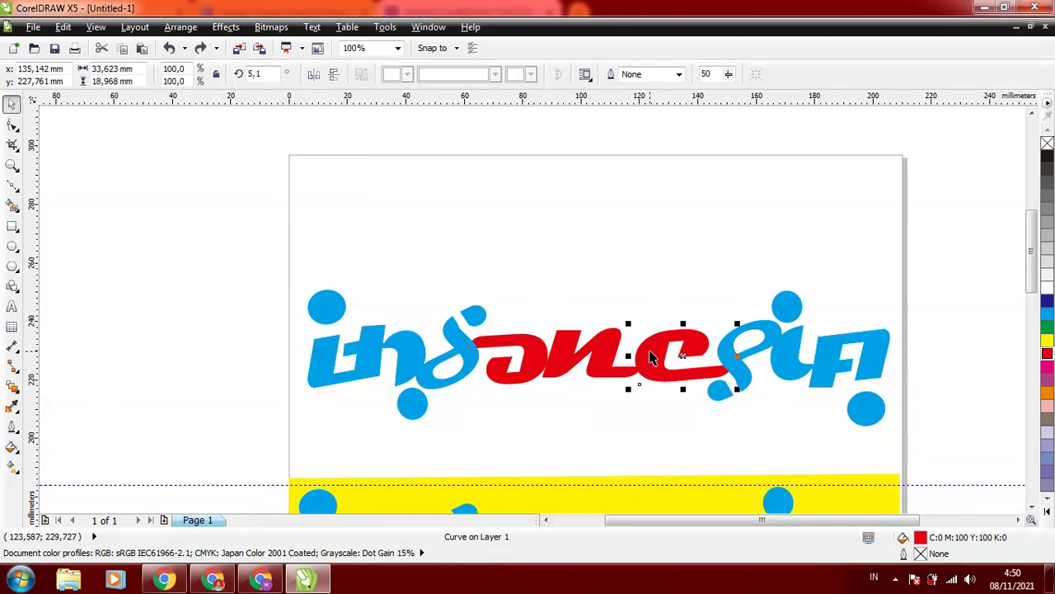
pyautogui.click(525, 313)
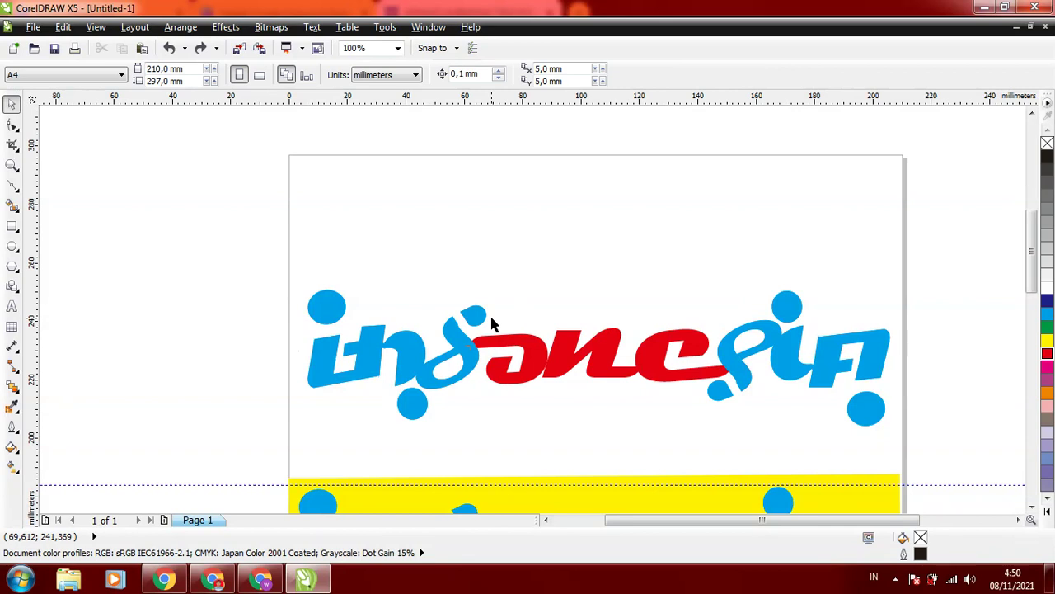
pyautogui.click(614, 351)
pyautogui.click(650, 346)
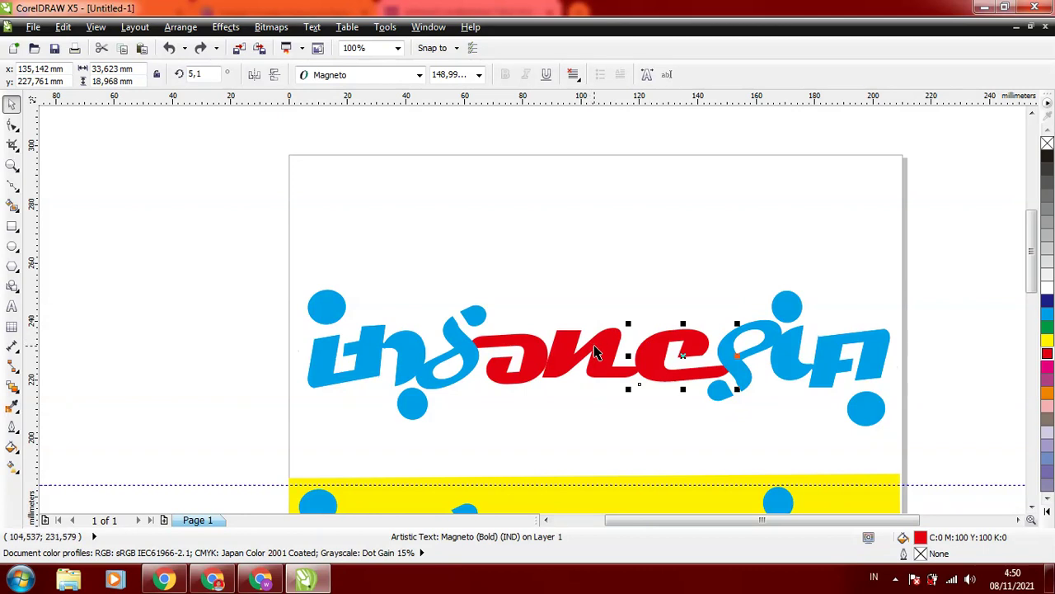
pyautogui.click(498, 367)
pyautogui.click(689, 341)
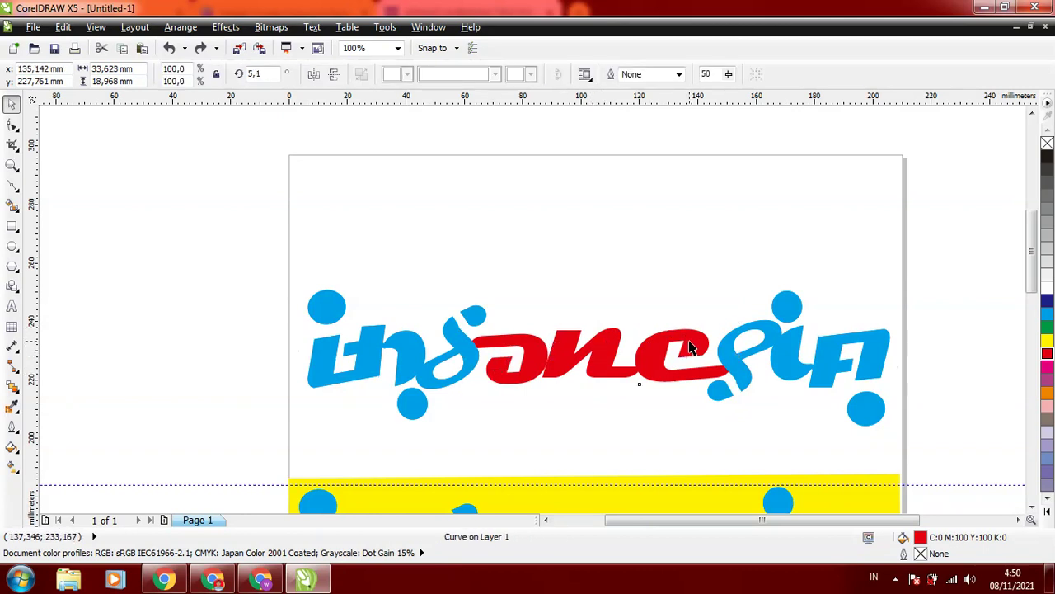
pyautogui.click(495, 331)
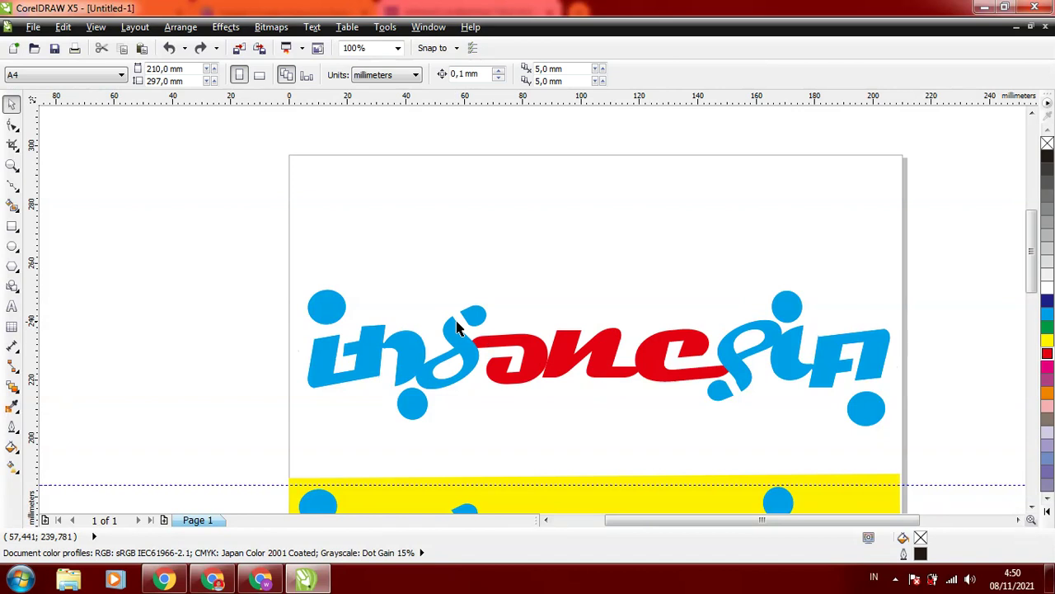
# Try moving the left blue group over the red letters, centred at about 74.5, 218.5 mm, and undo the move.
pyautogui.moveTo(457, 327); pyautogui.dragTo(572, 357)
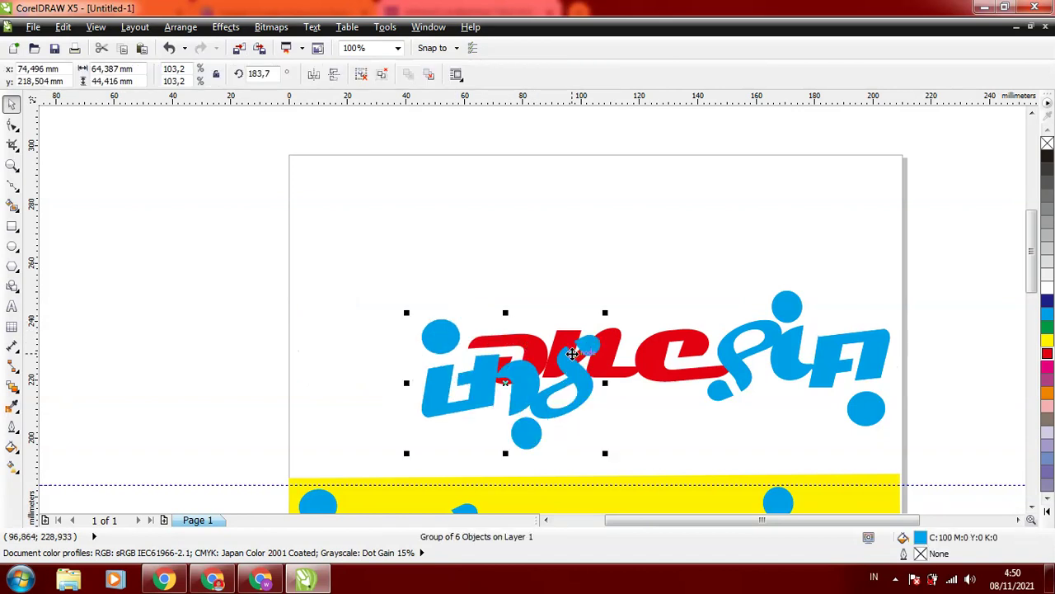
pyautogui.click(167, 50)
# Rotate the three red middle letters of the upper ambigram together by about half a turn.
pyautogui.click(506, 346)
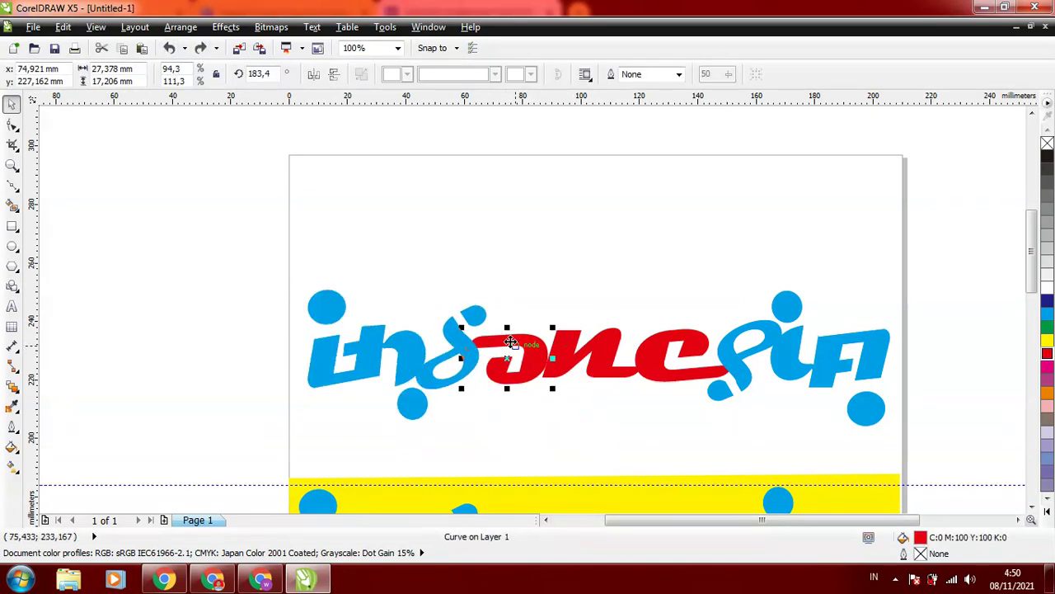
pyautogui.keyDown('shift'); pyautogui.click(598, 353); pyautogui.keyUp('shift')
pyautogui.keyDown('shift'); pyautogui.click(674, 345); pyautogui.keyUp('shift')
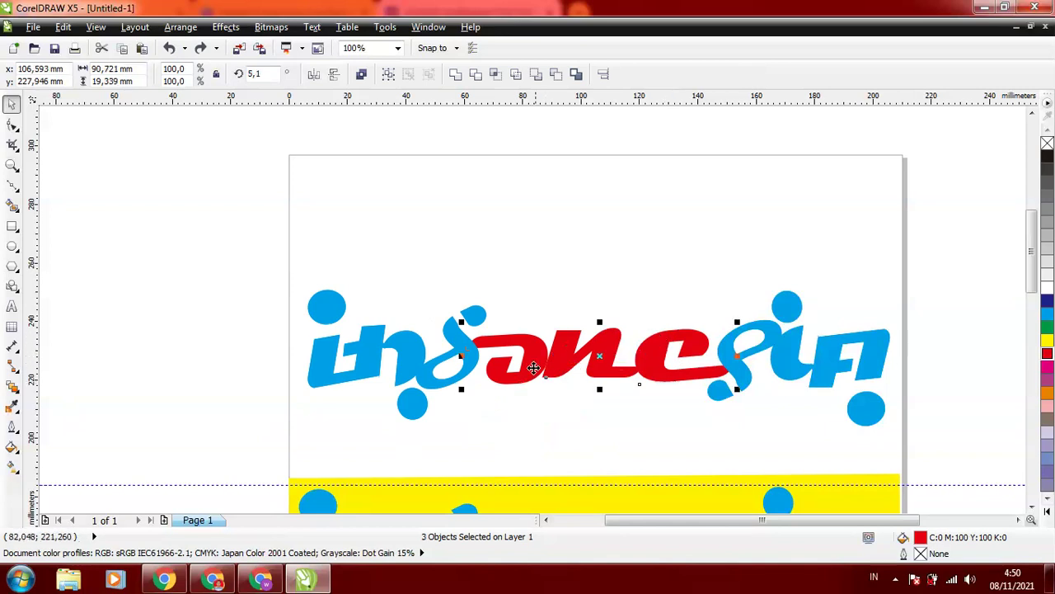
pyautogui.click(502, 368)
pyautogui.moveTo(464, 386); pyautogui.dragTo(759, 319)
pyautogui.click(766, 250)
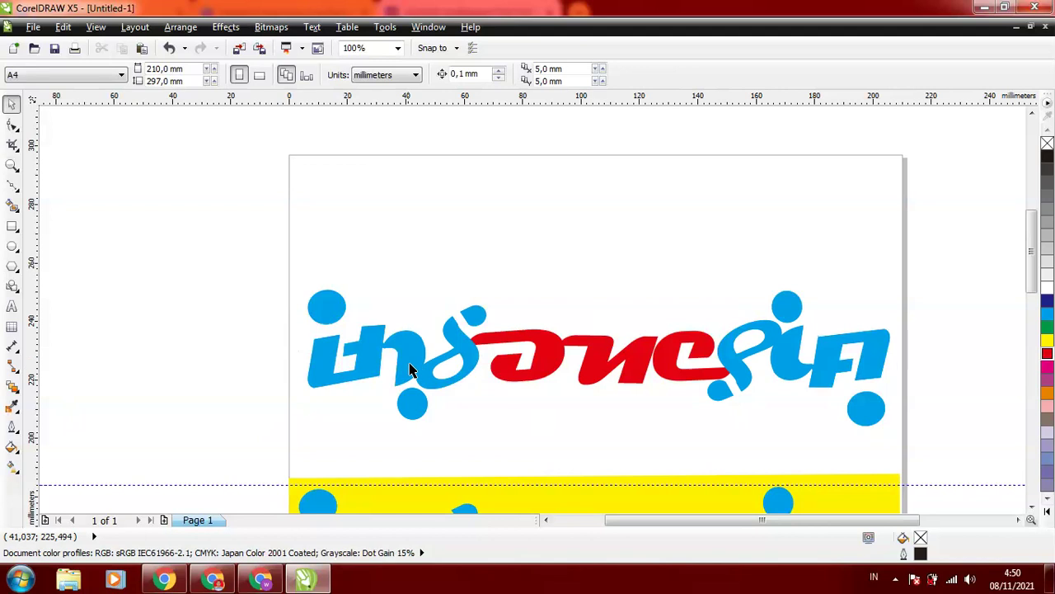
# Examine where the left blue group meets the first red letter of the upper ambigram by selecting each in turn.
pyautogui.click(435, 360)
pyautogui.click(589, 429)
pyautogui.click(463, 351)
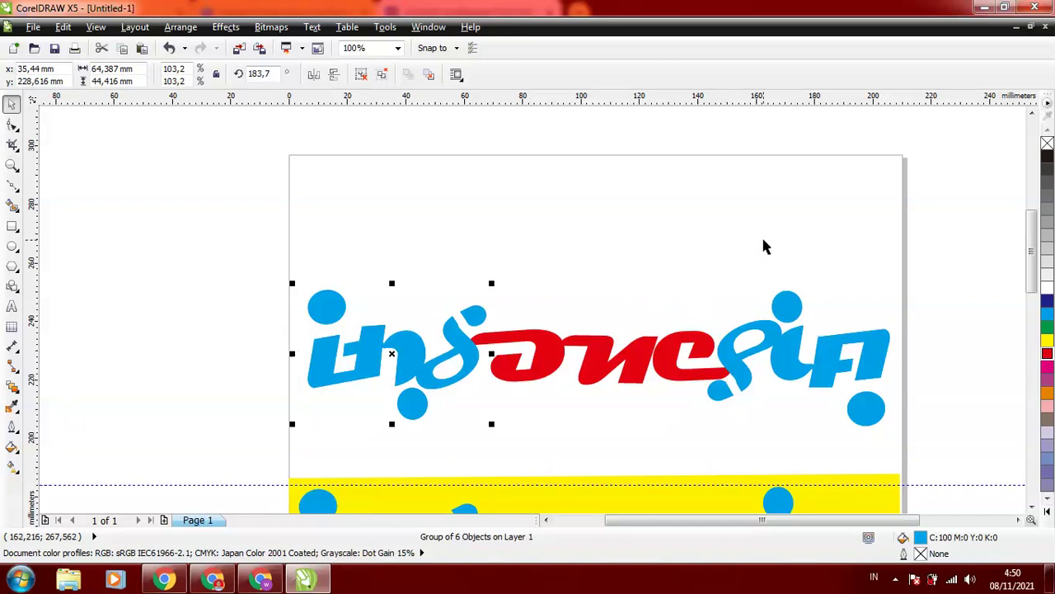
pyautogui.click(729, 239)
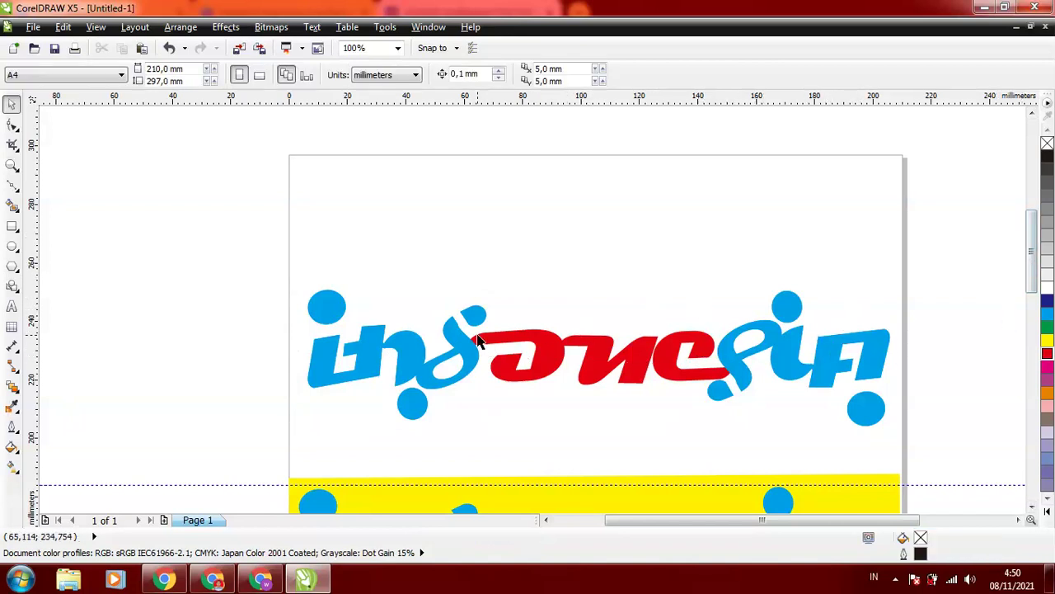
pyautogui.scroll(1, 1032, 254)
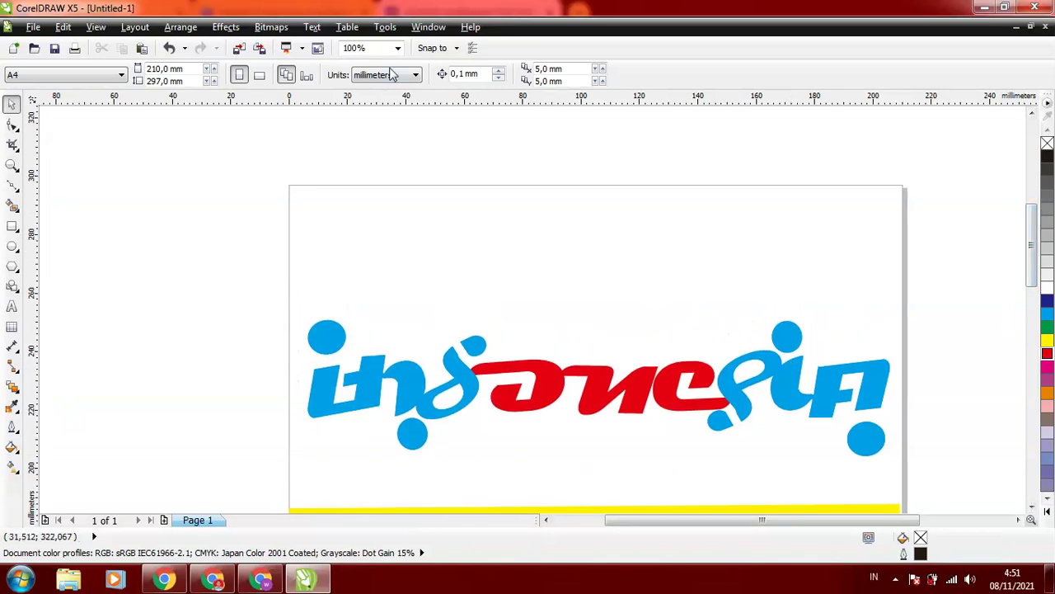
pyautogui.click(379, 359)
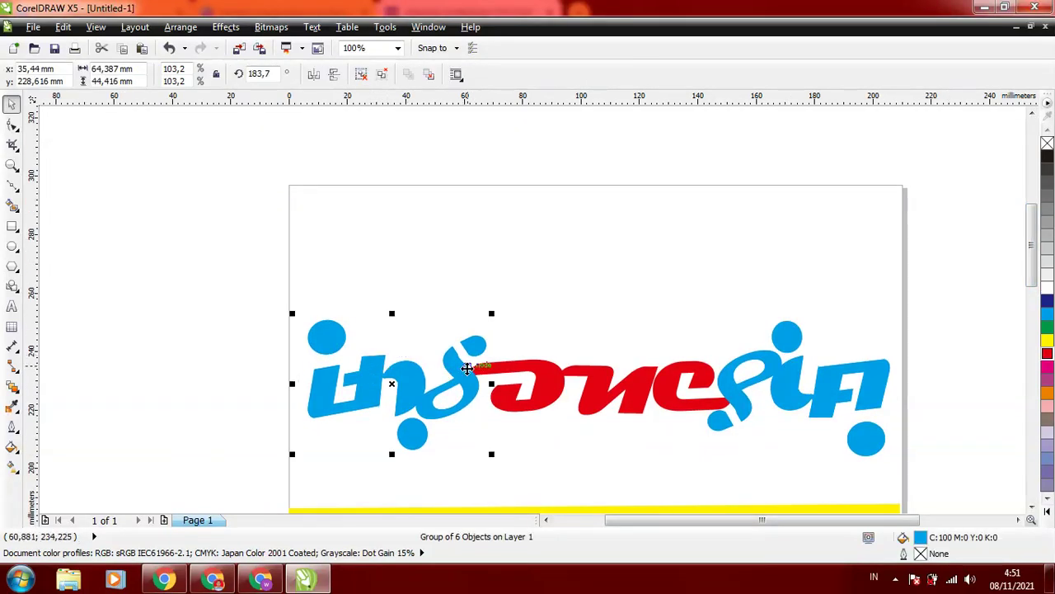
pyautogui.press('Escape')
pyautogui.keyDown('ctrl'); pyautogui.click(536, 383); pyautogui.keyUp('ctrl')
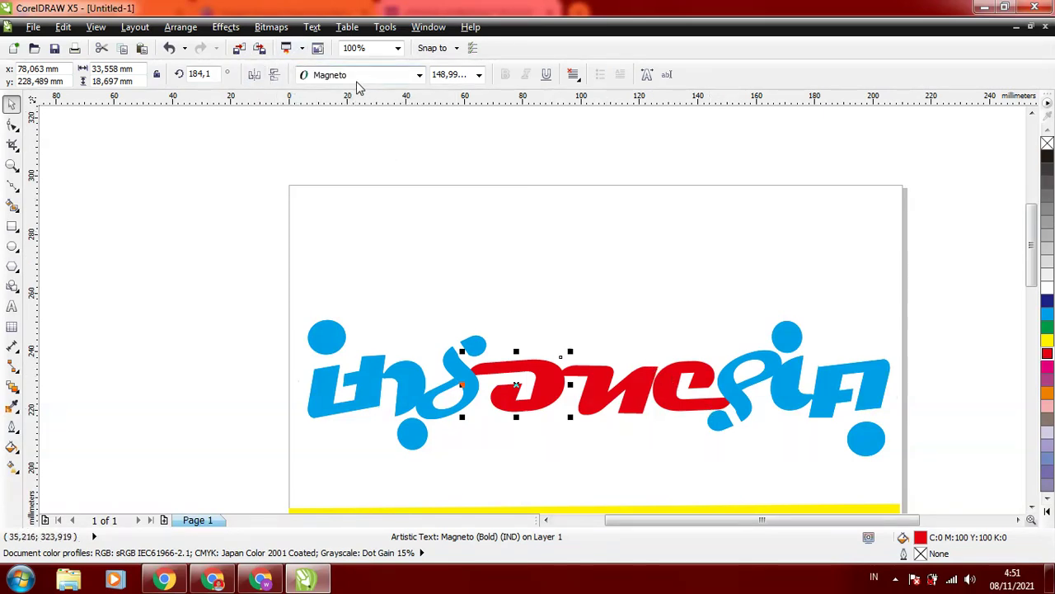
# Try adding an extra character to the first red letter's Magneto text, and undo the addition.
pyautogui.doubleClick(565, 369)
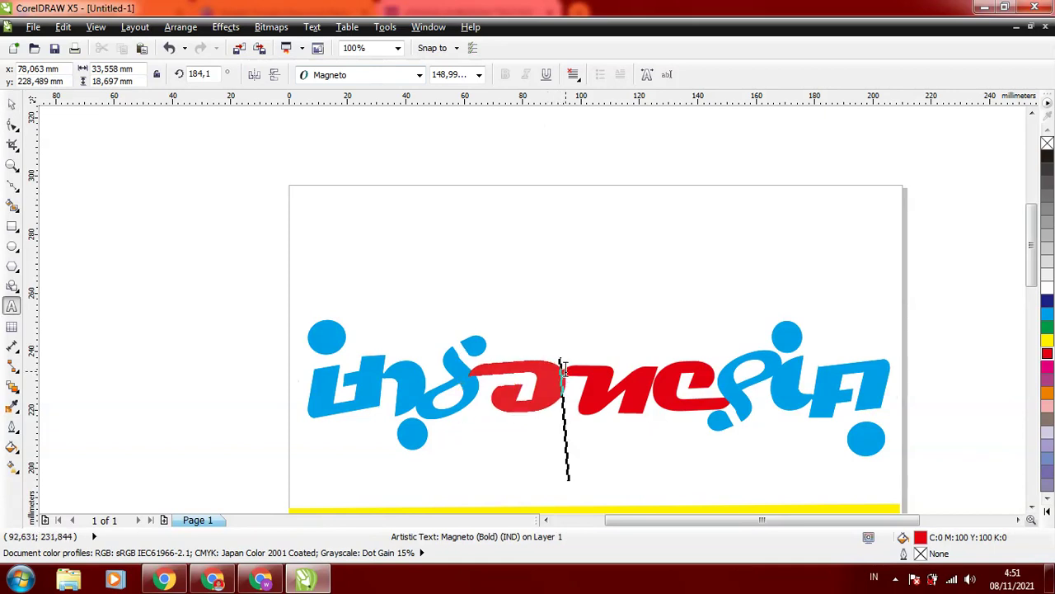
pyautogui.write('z')
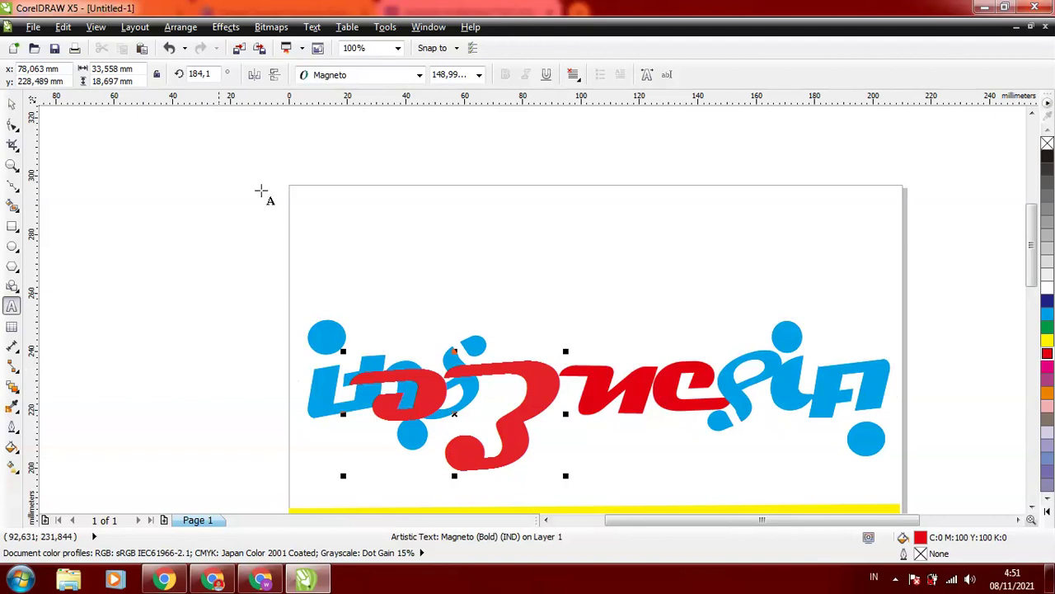
pyautogui.click(169, 48)
pyautogui.click(615, 260)
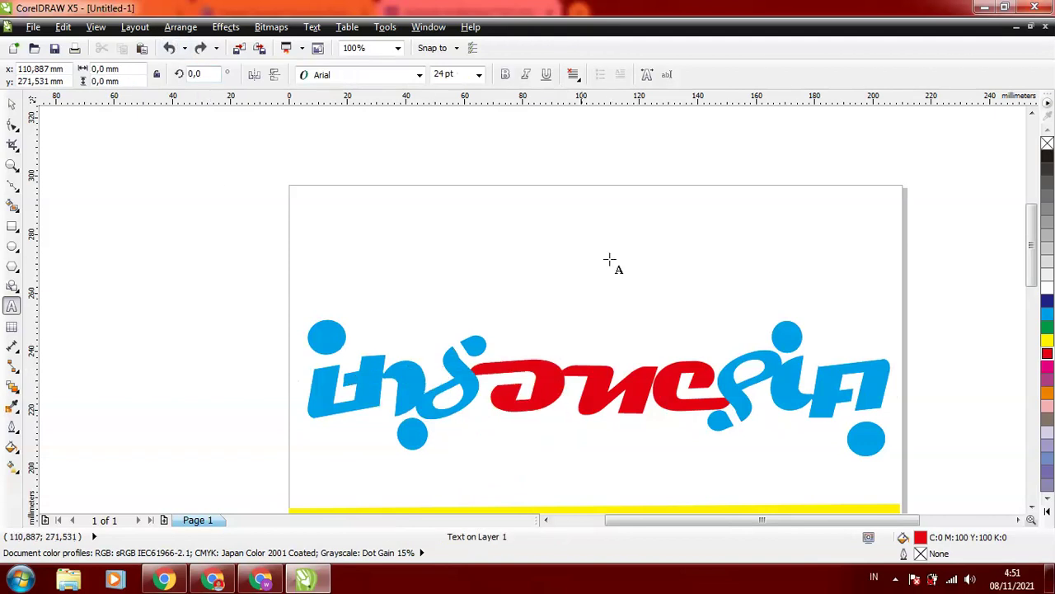
pyautogui.click(11, 105)
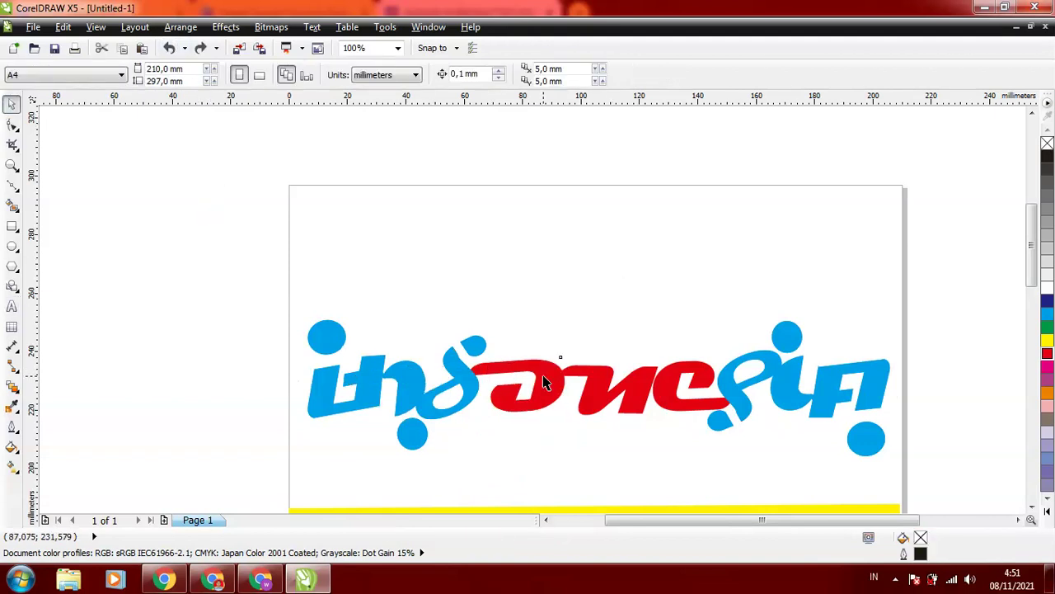
# Add a 0 to the first red letter's text and move the text above the ambigram, centred at about 86.6, 265.2 mm.
pyautogui.click(543, 377)
pyautogui.doubleClick(546, 375)
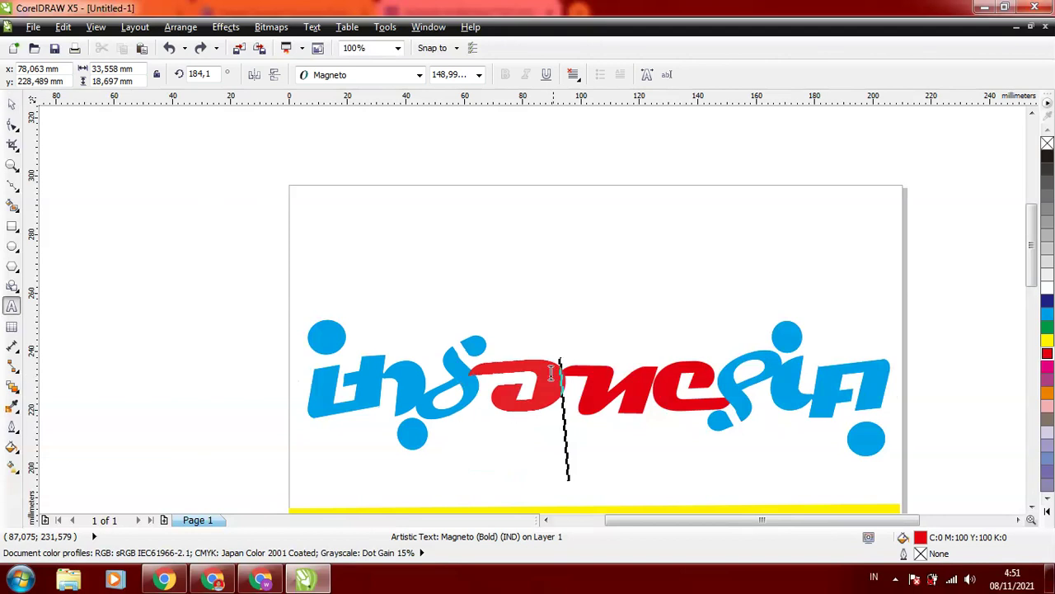
pyautogui.write('0')
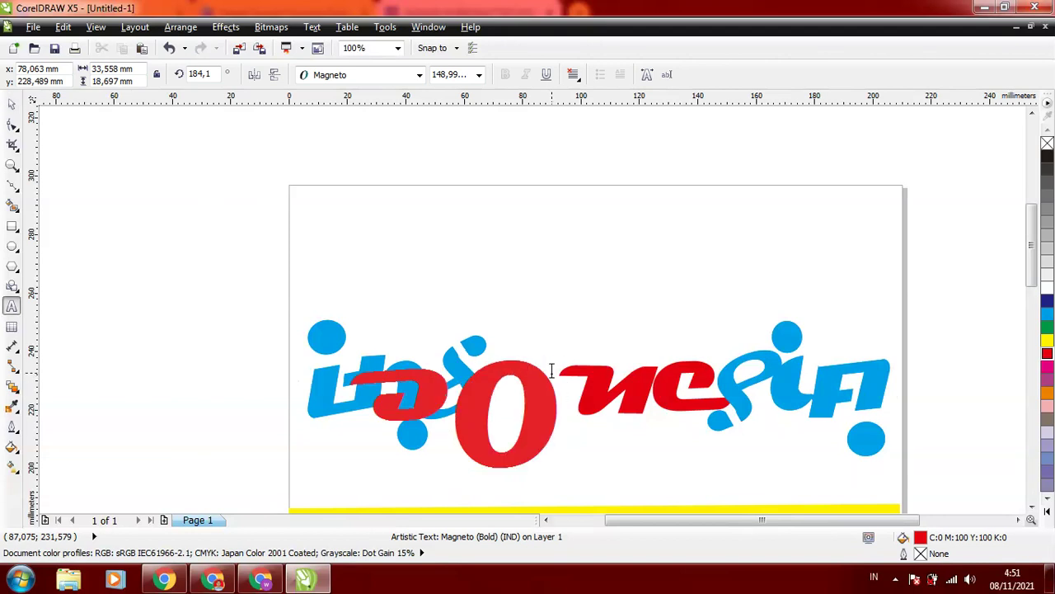
pyautogui.hotkey('ctrl', 'space')
pyautogui.hotkey('shift', 'pagedown')
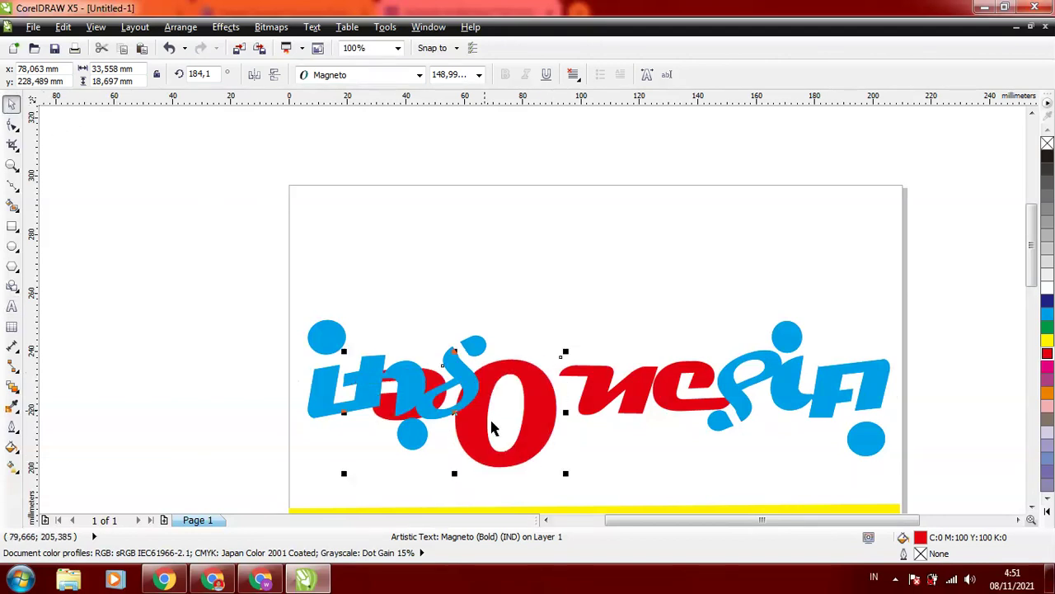
pyautogui.moveTo(490, 377); pyautogui.dragTo(576, 242)
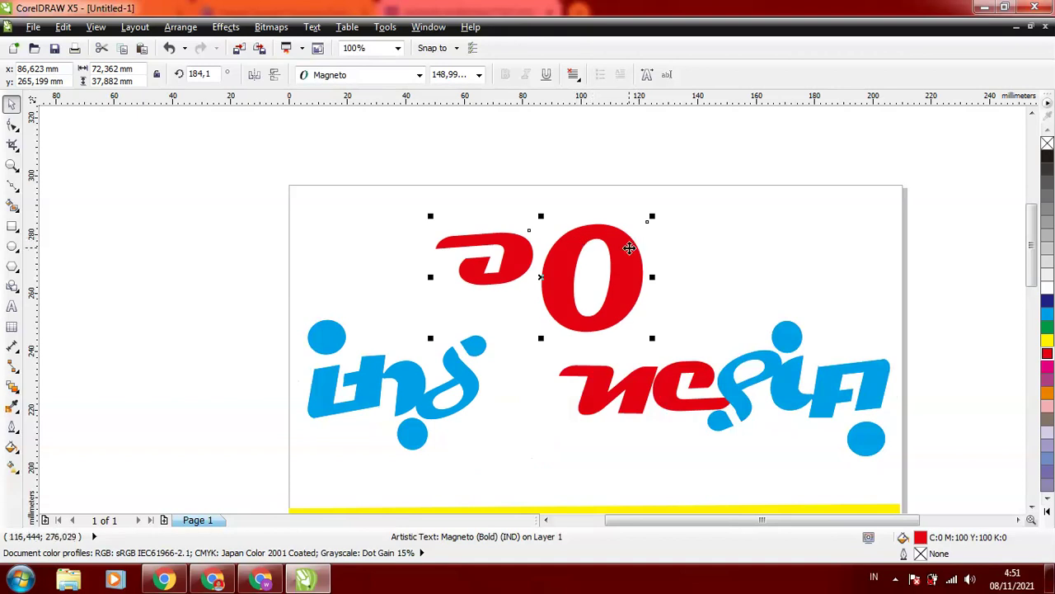
# Remove the 0 from the moved red text and replace its remaining letter with O.
pyautogui.press('F8')
pyautogui.click(629, 246)
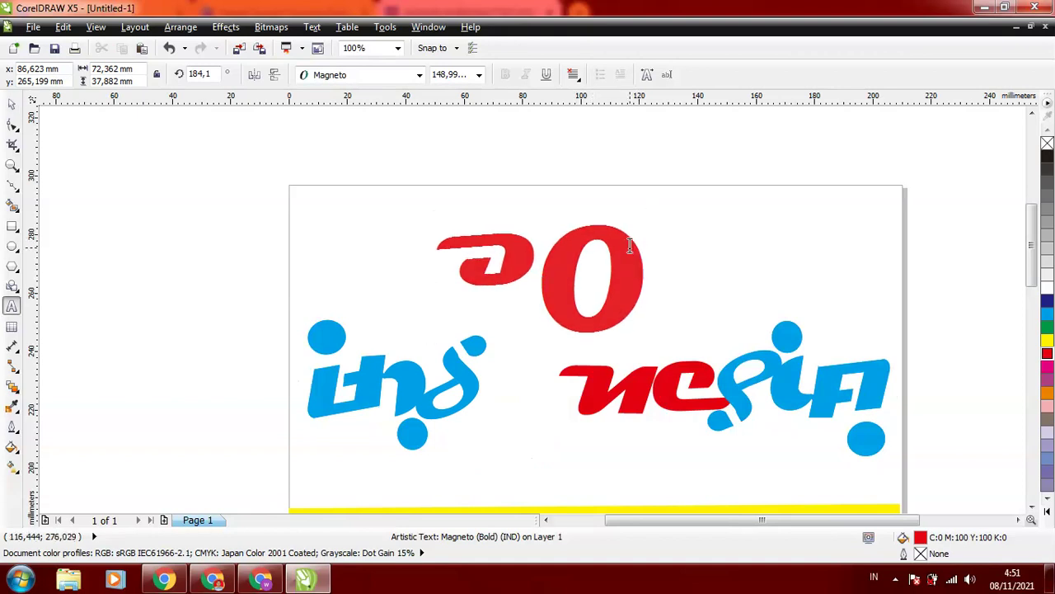
pyautogui.press('BackSpace')
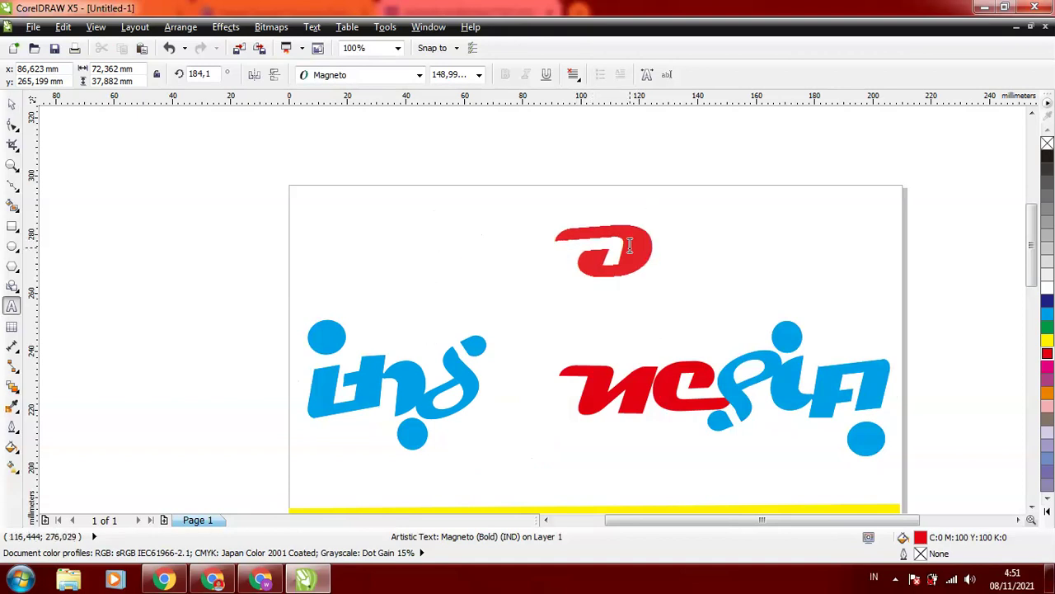
pyautogui.moveTo(578, 237); pyautogui.dragTo(681, 252)
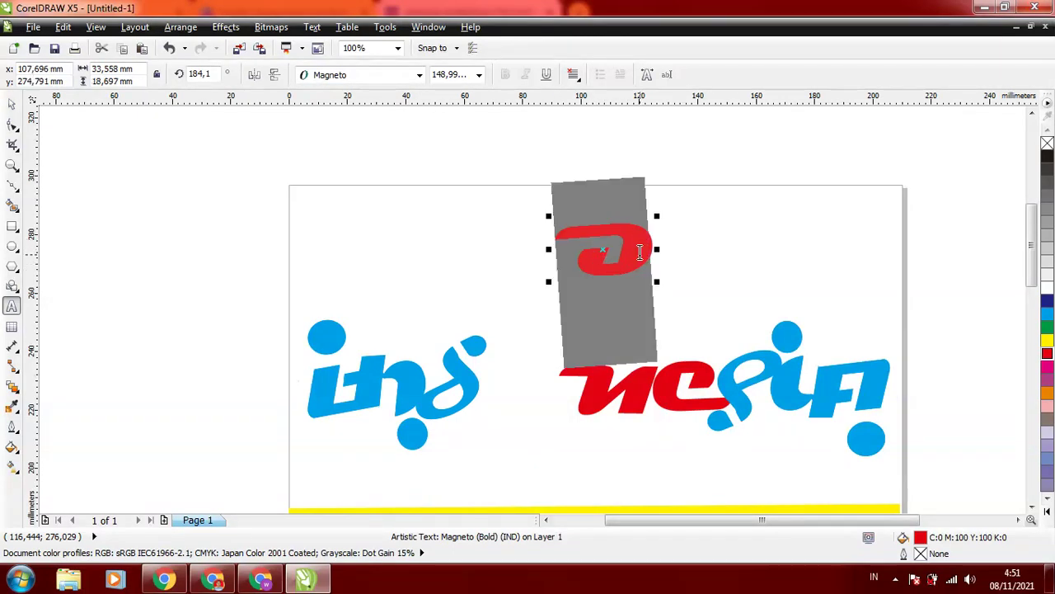
pyautogui.write('o')
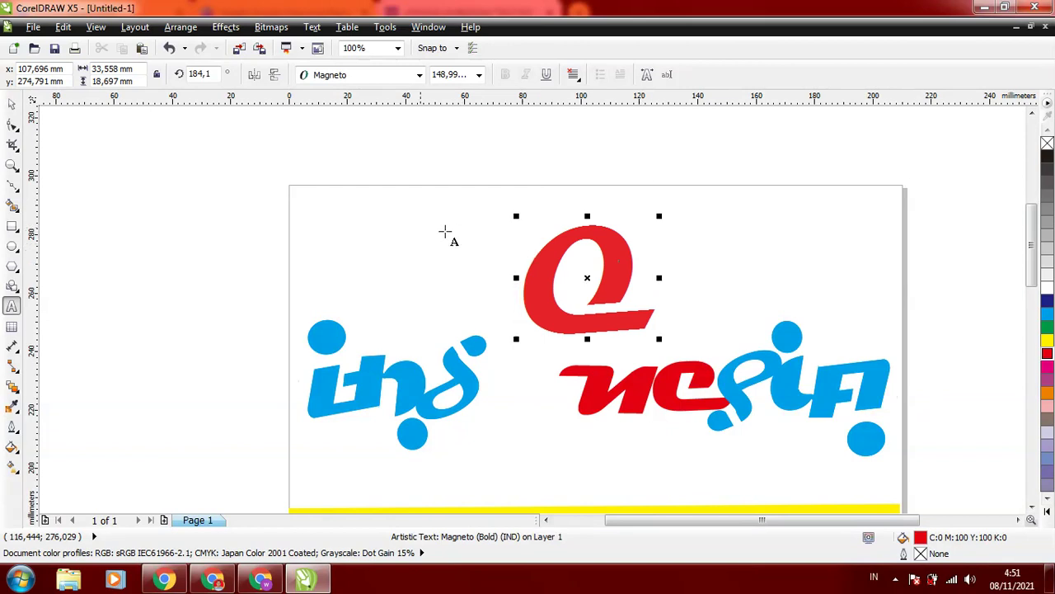
pyautogui.hotkey('ctrl', 'space')
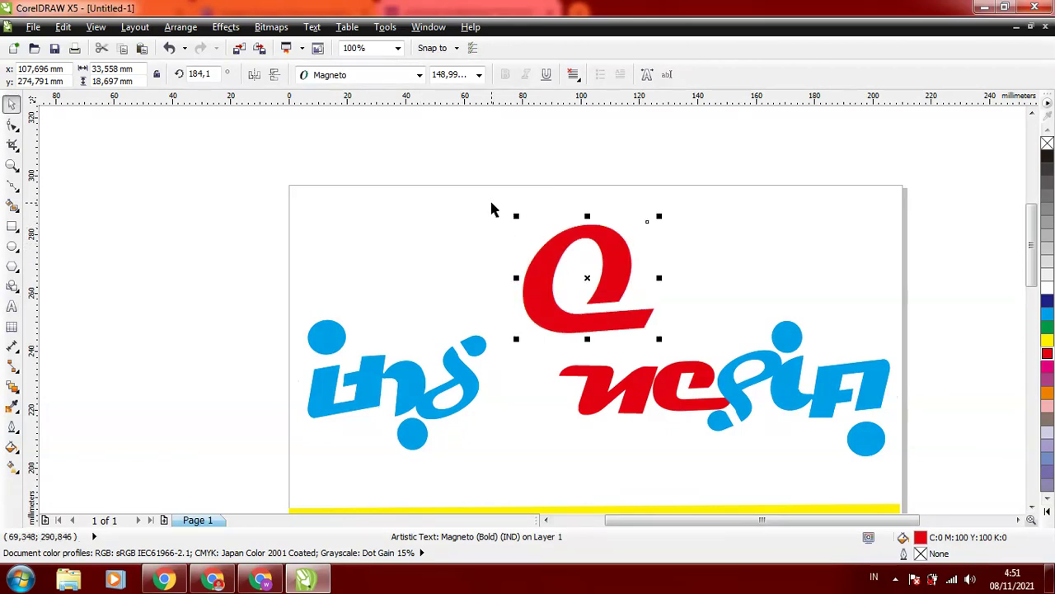
# Compare the large red O with the last red letter of the ambigram, and delete the O.
pyautogui.click(491, 208)
pyautogui.click(622, 272)
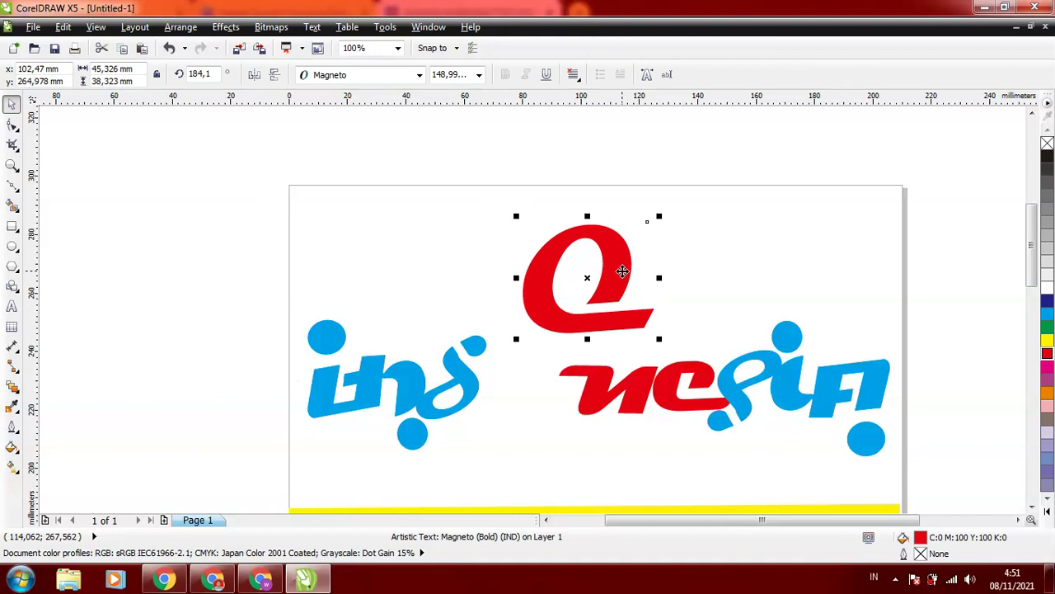
pyautogui.click(666, 397)
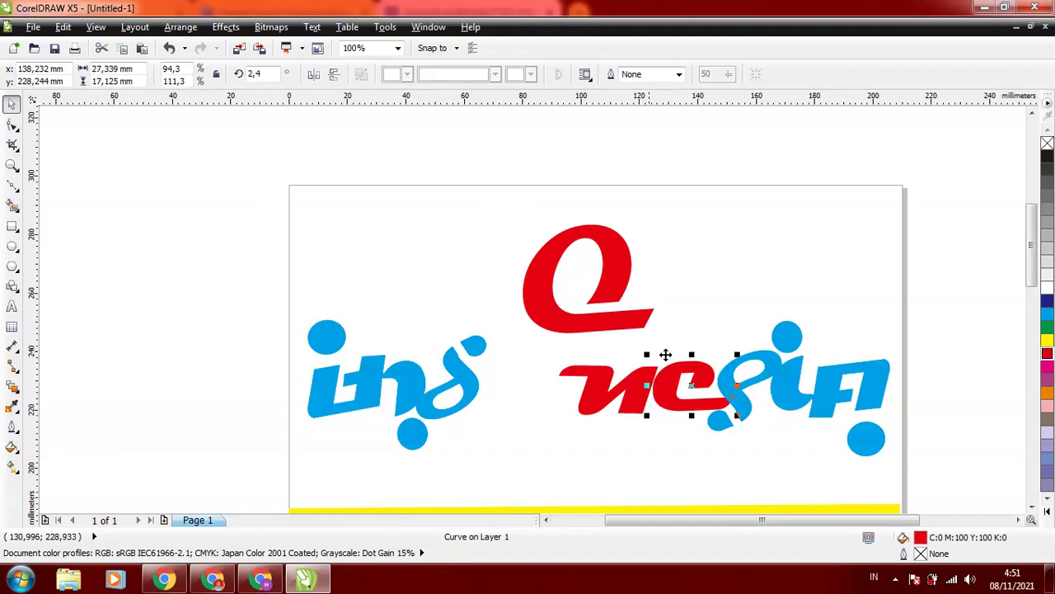
pyautogui.click(617, 272)
pyautogui.press('Delete')
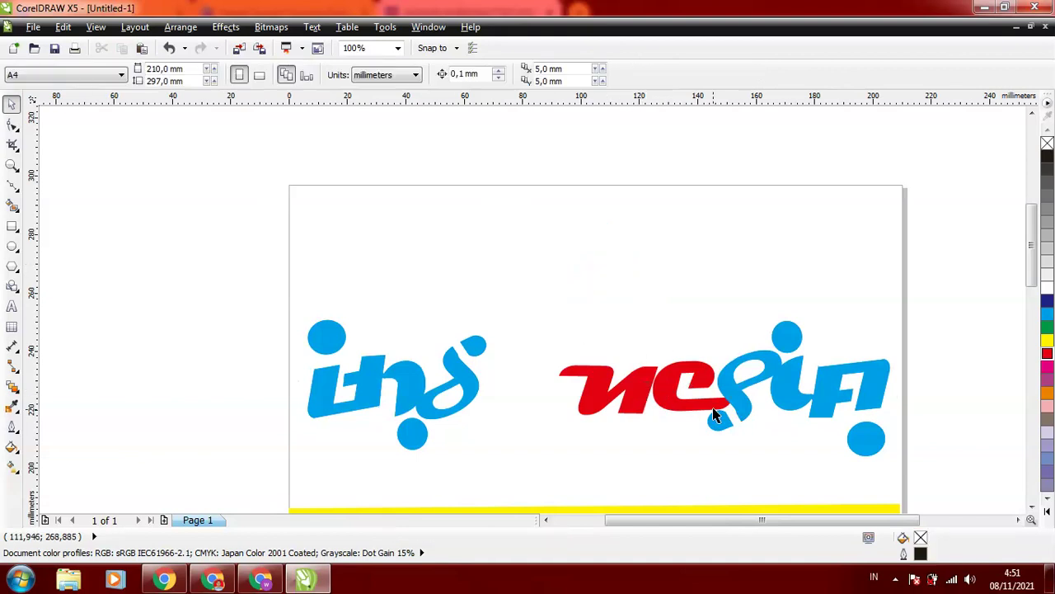
# Undo the deletion, the move and the text changes made to the first red letter.
pyautogui.click(649, 406)
pyautogui.click(684, 378)
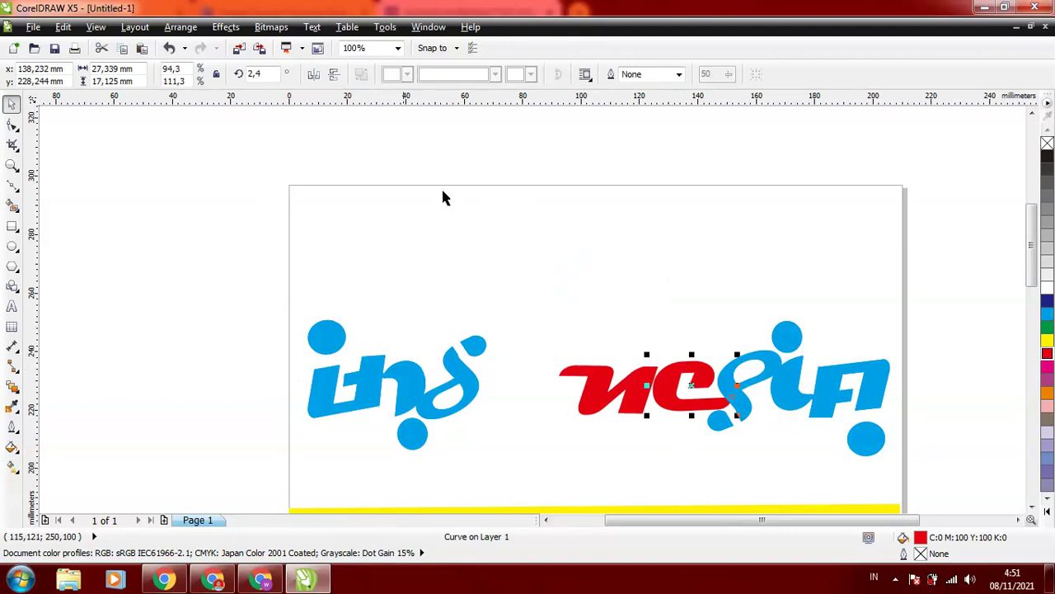
pyautogui.click(168, 48)
pyautogui.click(168, 48)
pyautogui.click(168, 49)
pyautogui.click(168, 48)
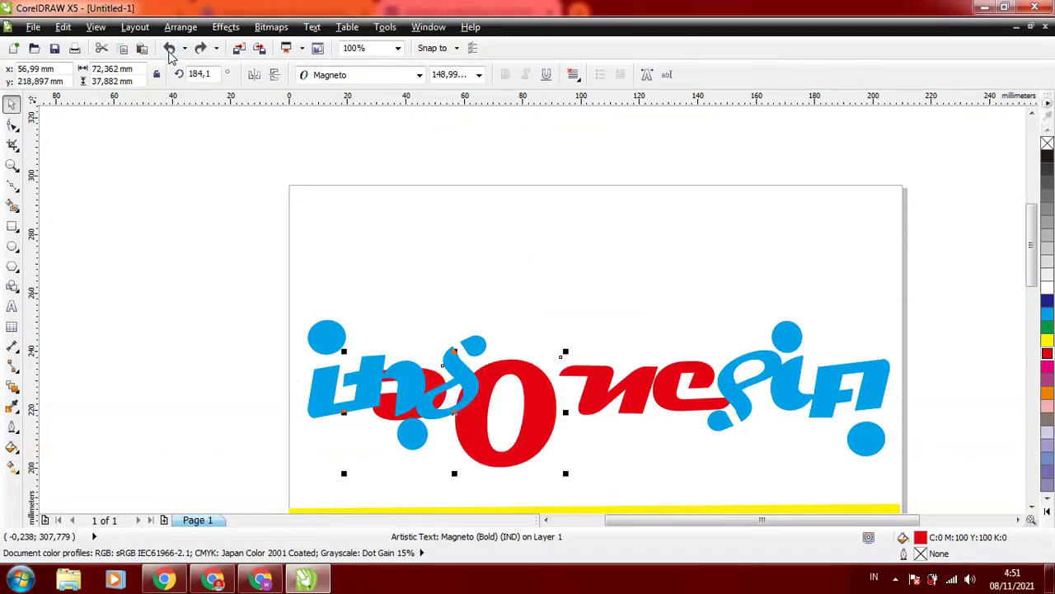
pyautogui.click(168, 49)
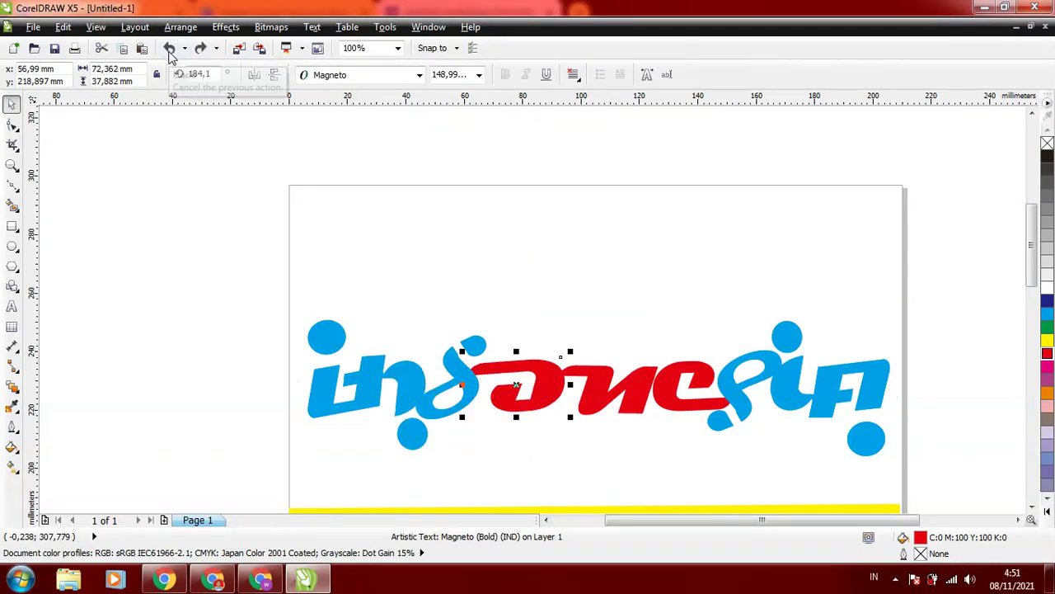
# Examine the rotated red middle letters of the upper ambigram by selecting each one individually.
pyautogui.click(545, 223)
pyautogui.click(600, 380)
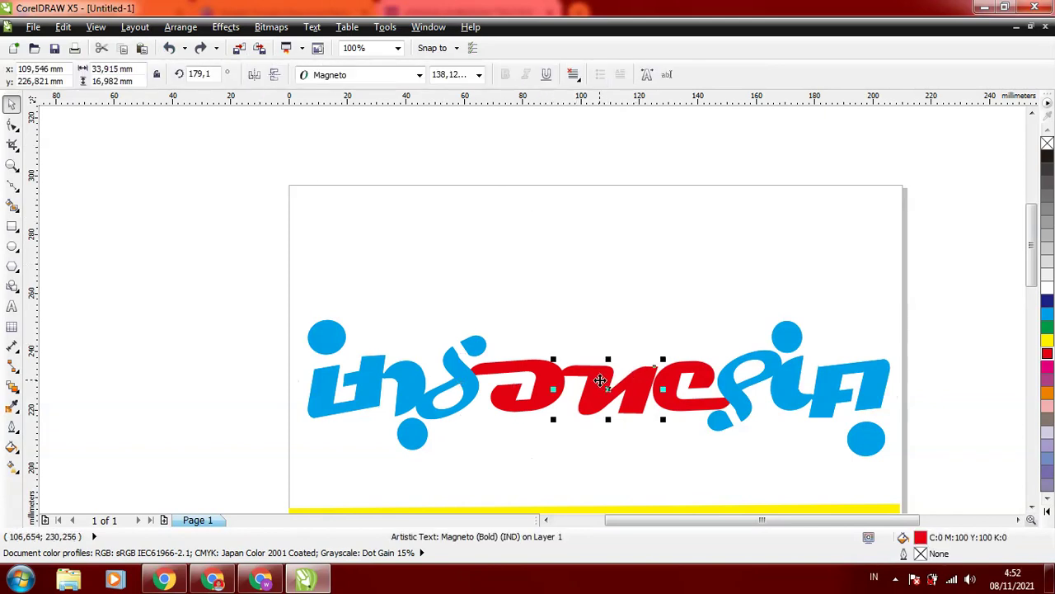
pyautogui.click(707, 387)
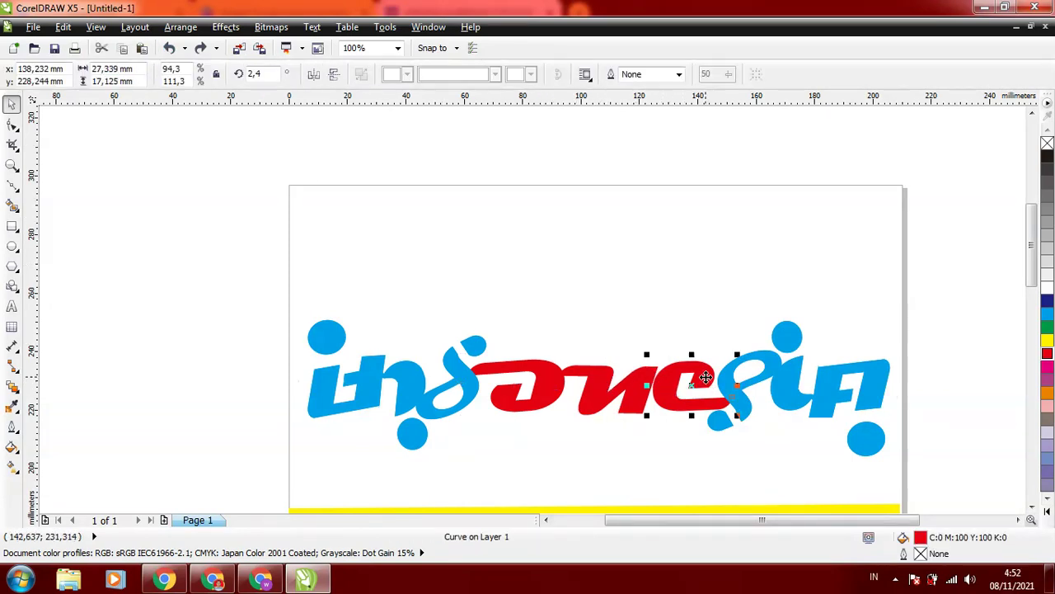
pyautogui.click(676, 272)
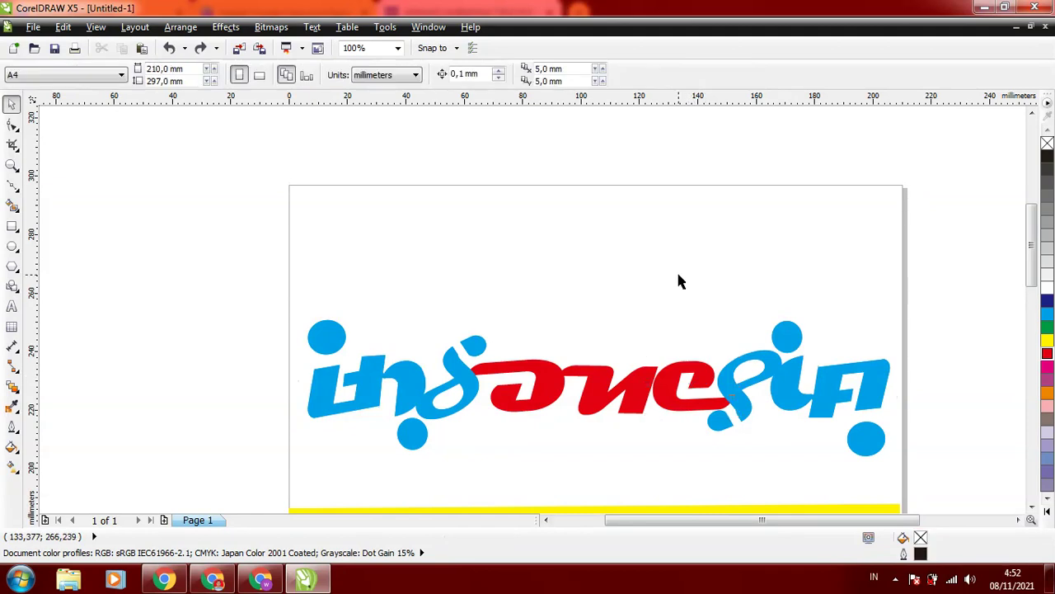
pyautogui.click(508, 371)
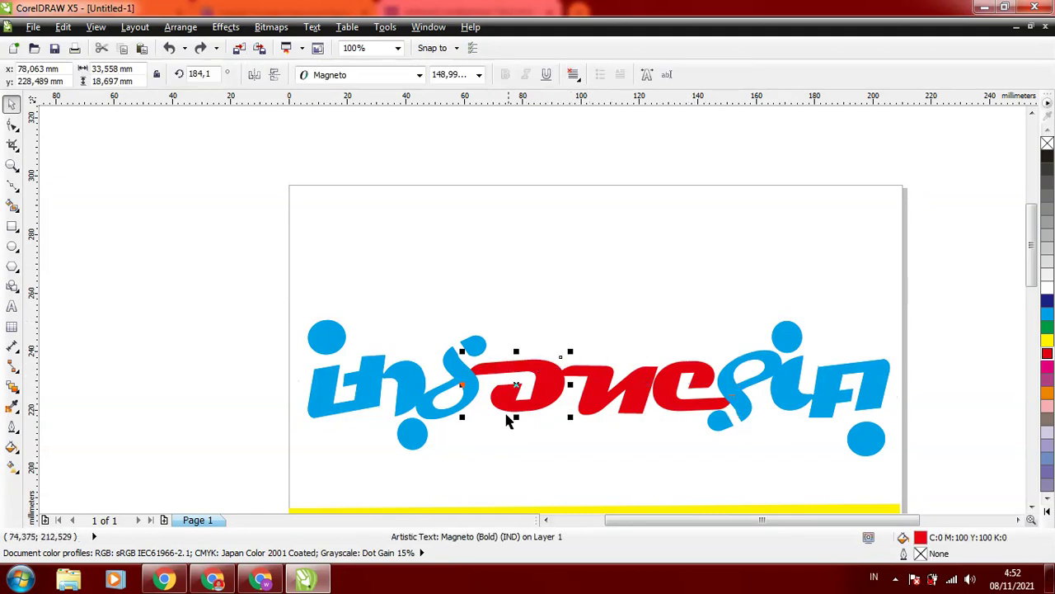
pyautogui.click(681, 376)
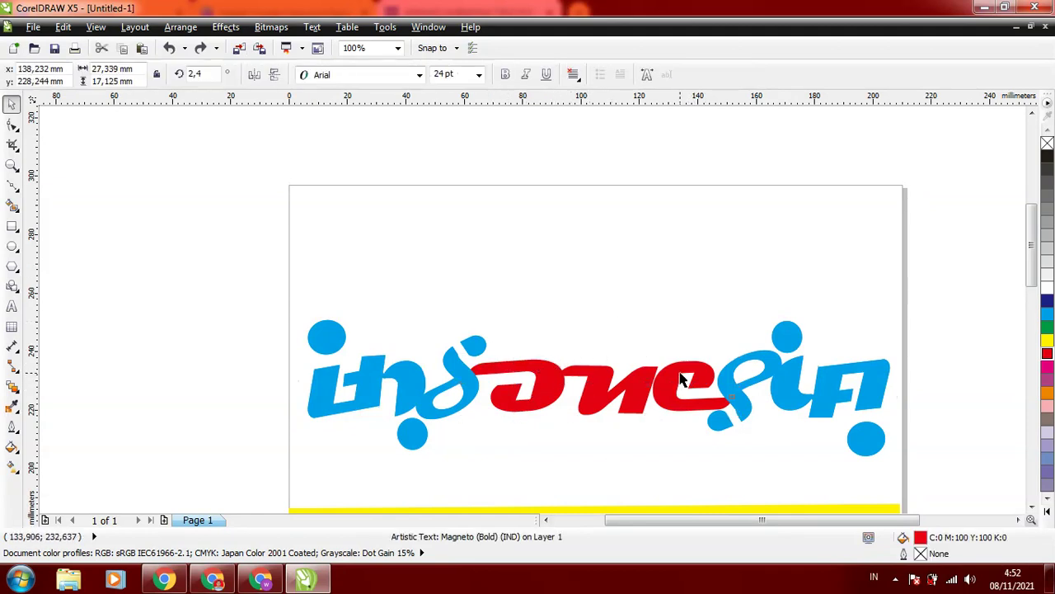
pyautogui.click(599, 384)
pyautogui.click(691, 295)
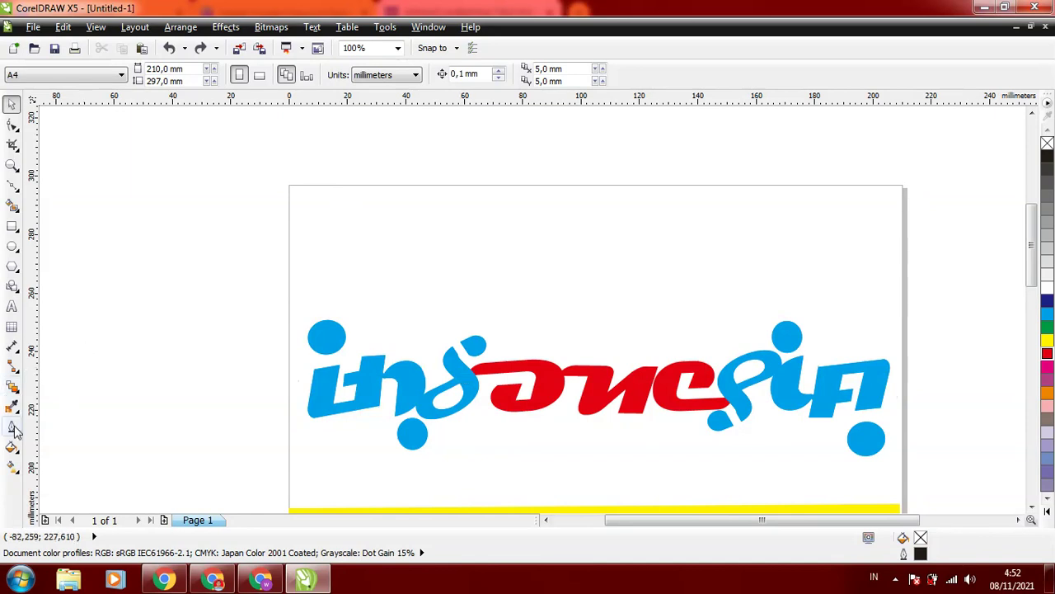
# Add the letter S as 24 pt Arial artistic text above the left blue group, at about 25.4, 270.7 mm.
pyautogui.click(12, 306)
pyautogui.click(365, 259)
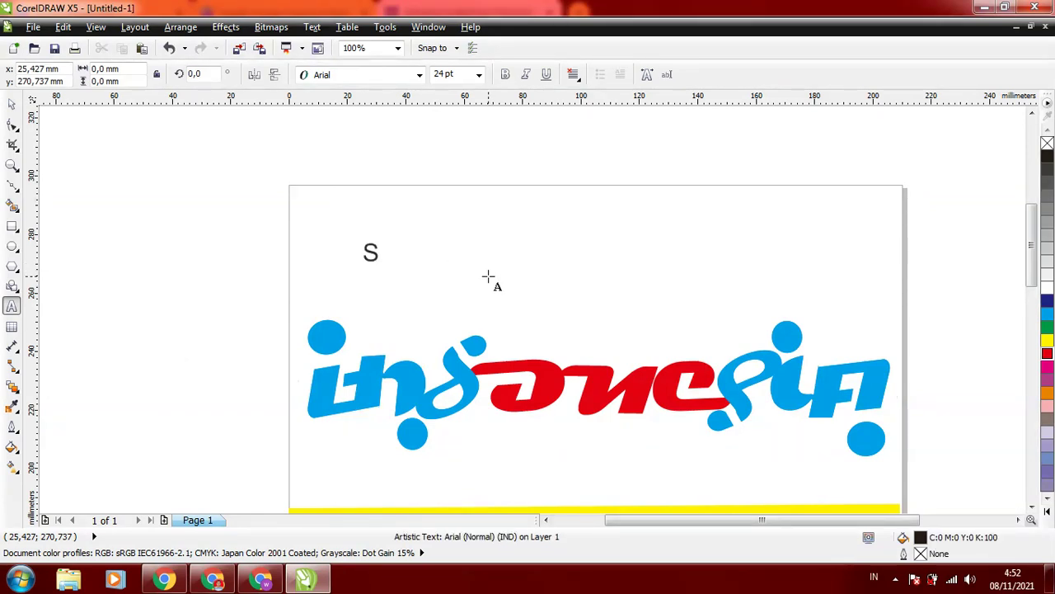
pyautogui.click(11, 105)
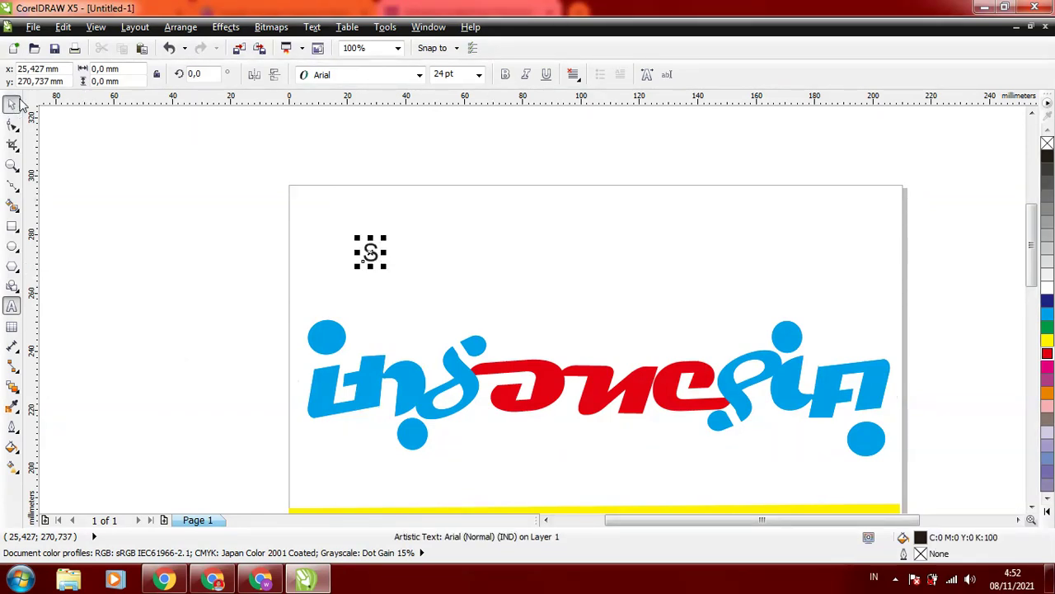
# Set the font of the letter S above the upper ambigram to Magneto.
pyautogui.click(419, 77)
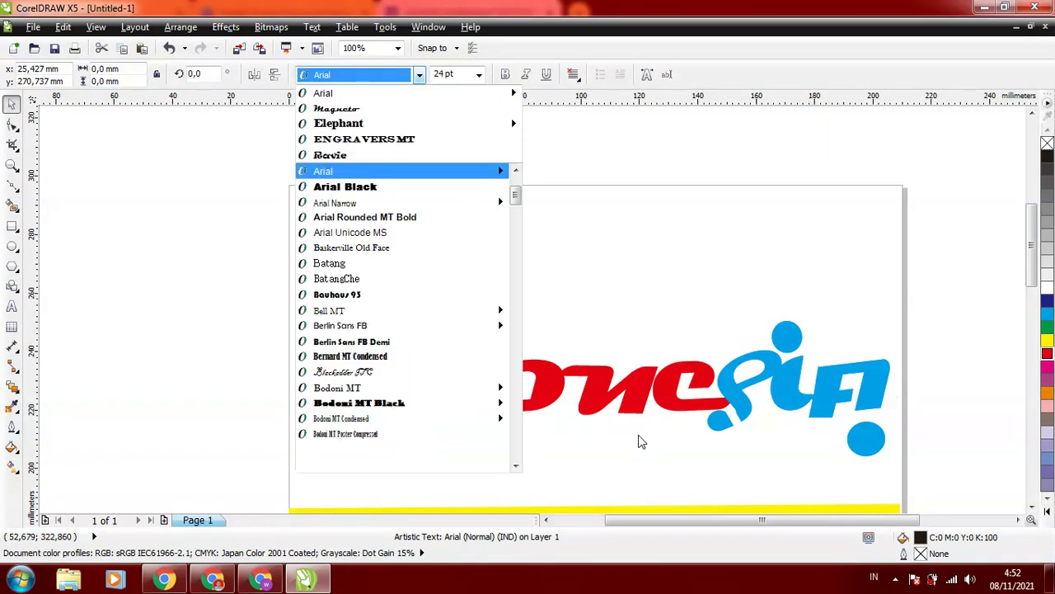
pyautogui.moveTo(572, 459); pyautogui.dragTo(18, 109)
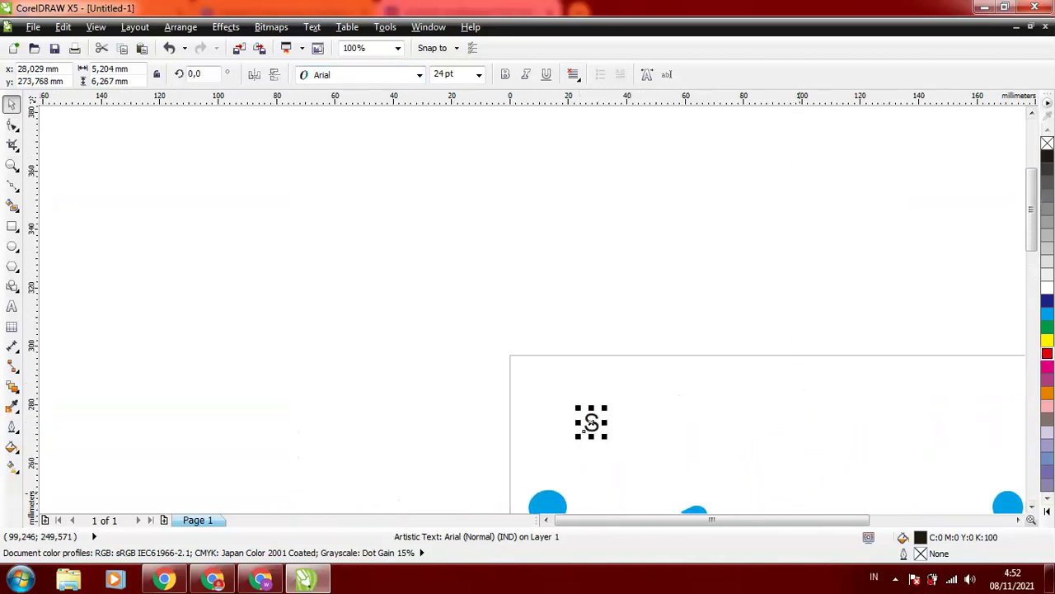
pyautogui.moveTo(786, 520); pyautogui.dragTo(845, 522)
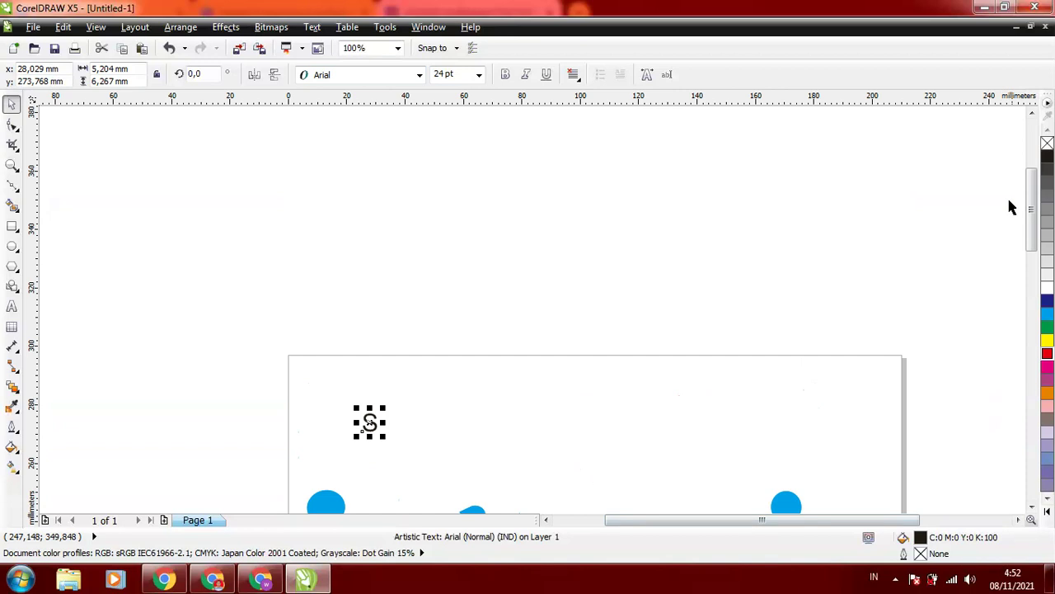
pyautogui.moveTo(1034, 206); pyautogui.dragTo(1034, 236)
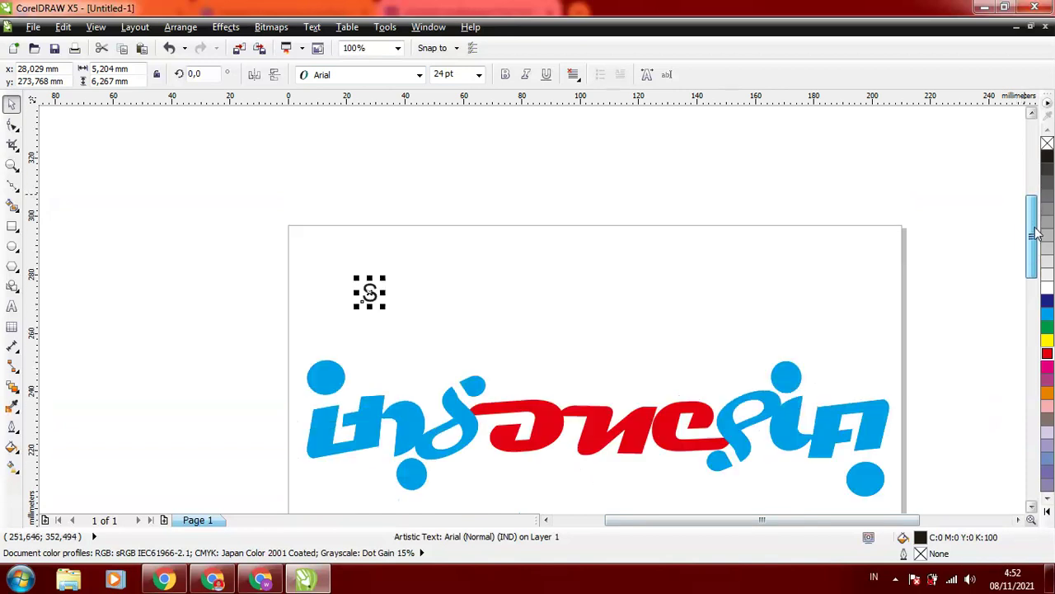
pyautogui.click(420, 75)
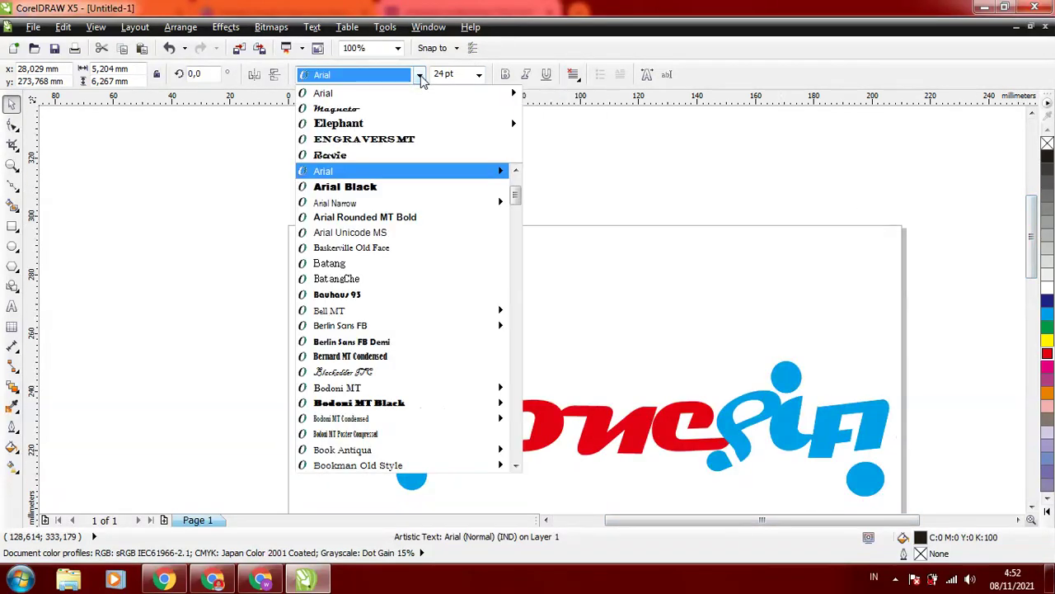
pyautogui.click(514, 235)
pyautogui.moveTo(514, 235); pyautogui.dragTo(514, 327)
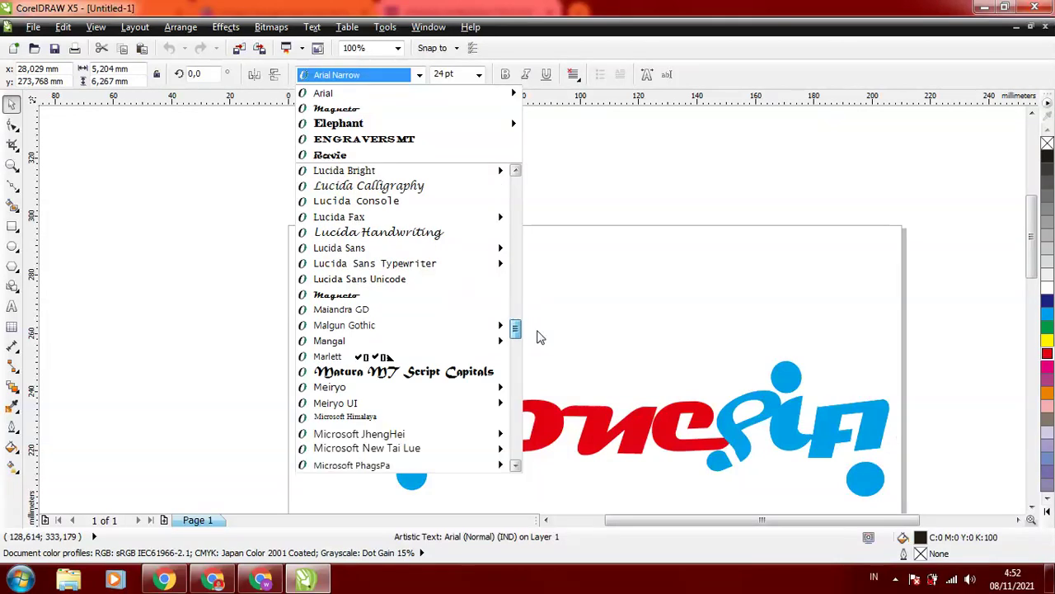
pyautogui.click(375, 295)
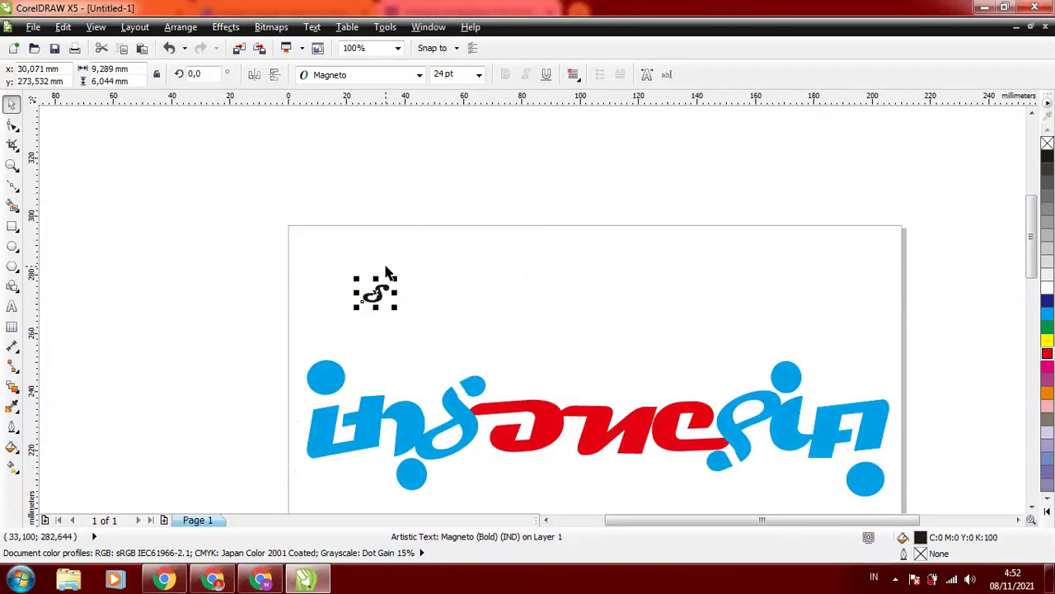
# Enlarge the black Magneto S to about 68 pt and rotate it counterclockwise by about 30.5 degrees.
pyautogui.moveTo(396, 278); pyautogui.dragTo(445, 245)
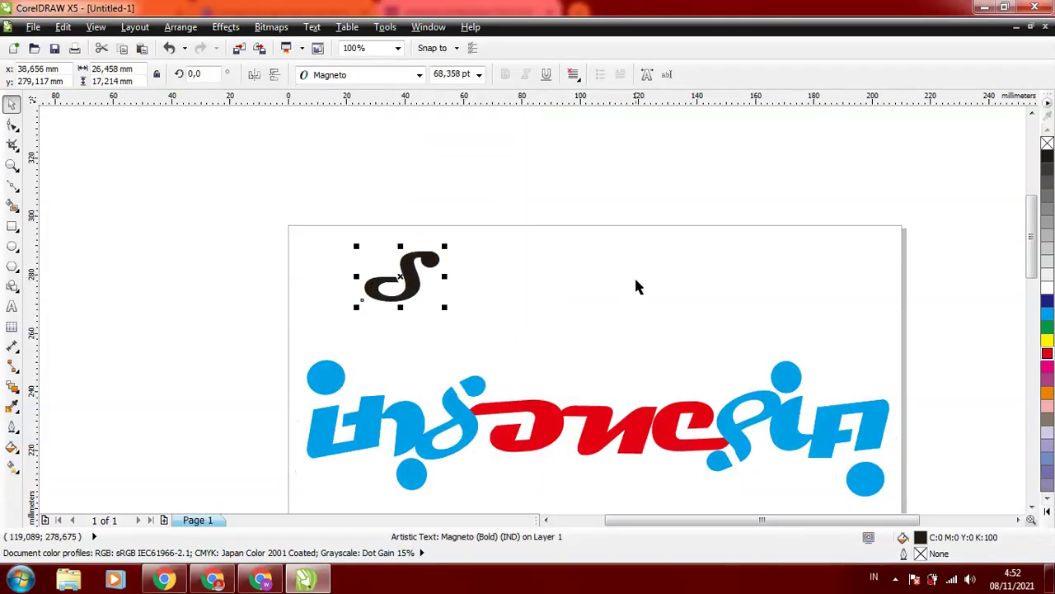
pyautogui.click(404, 285)
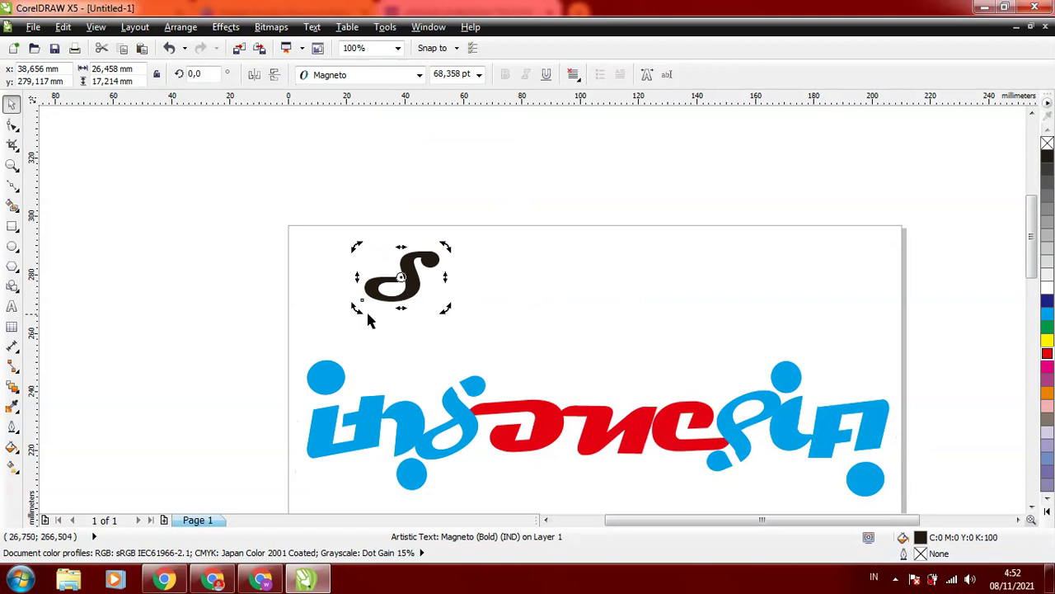
pyautogui.moveTo(359, 306); pyautogui.dragTo(381, 294)
pyautogui.click(577, 293)
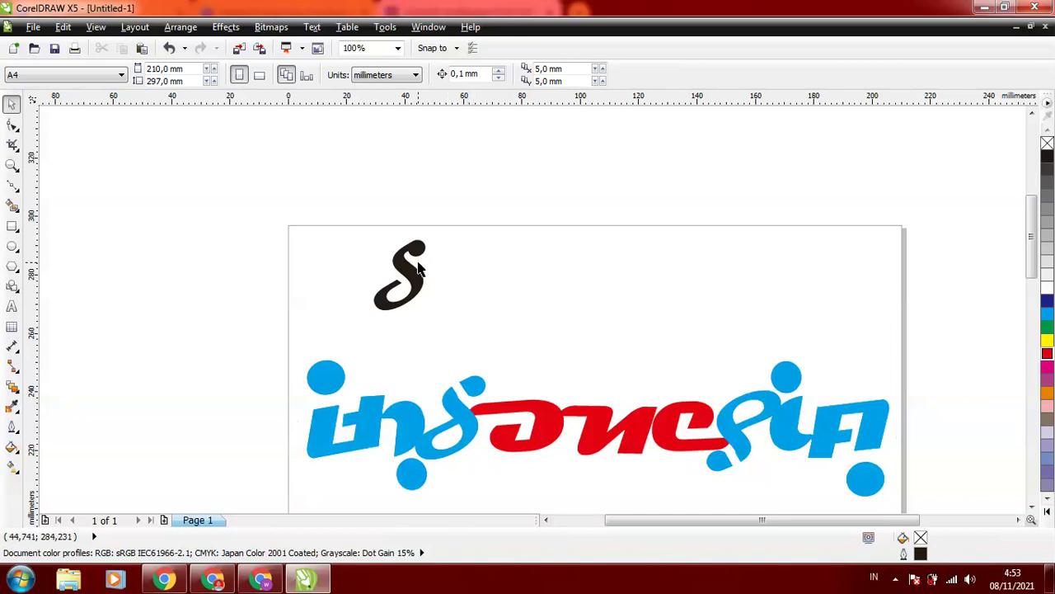
pyautogui.click(381, 290)
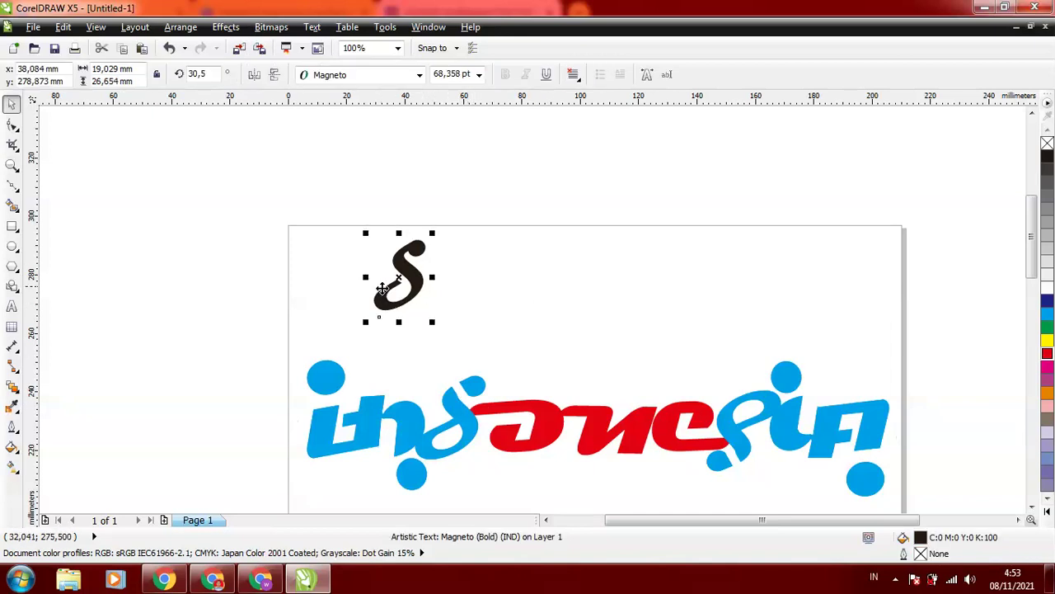
pyautogui.click(563, 255)
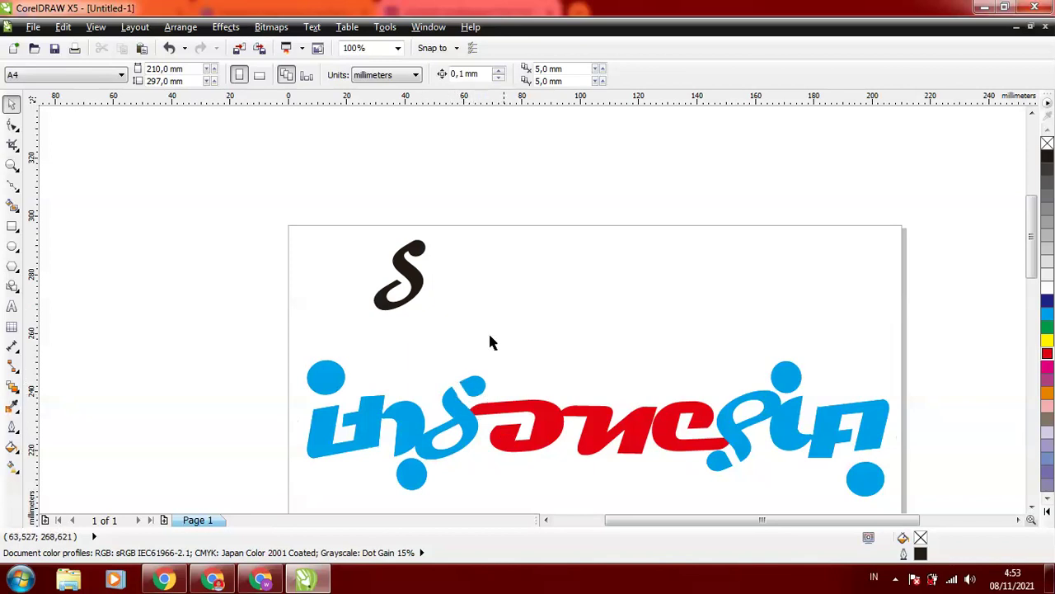
# Compare the rotated S with the two blue letter groups of the upper ambigram, selecting each group in turn.
pyautogui.click(473, 417)
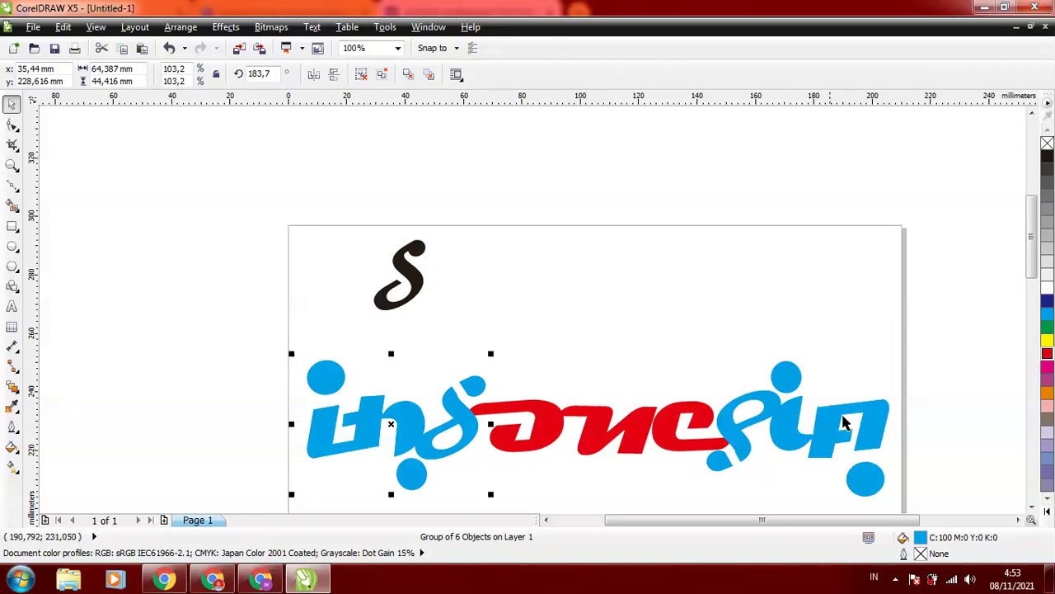
pyautogui.click(767, 402)
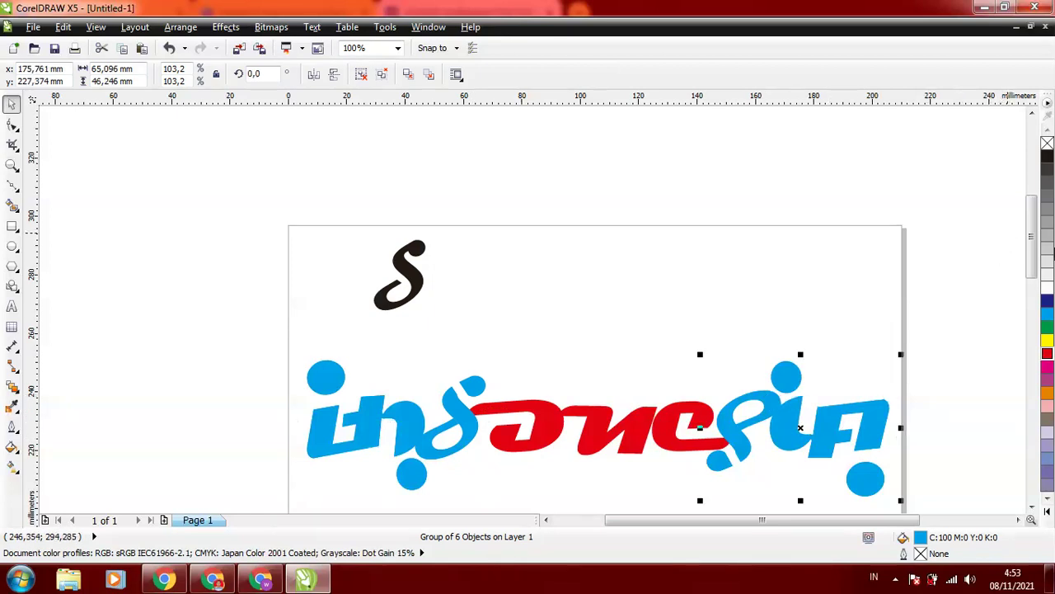
pyautogui.scroll(-2, 1033, 251)
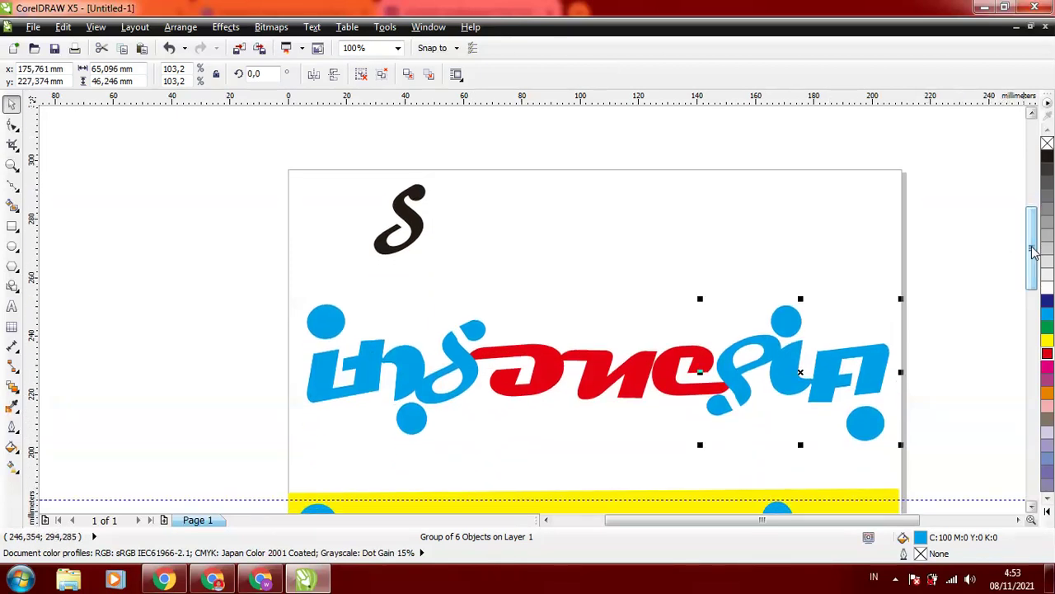
pyautogui.click(747, 203)
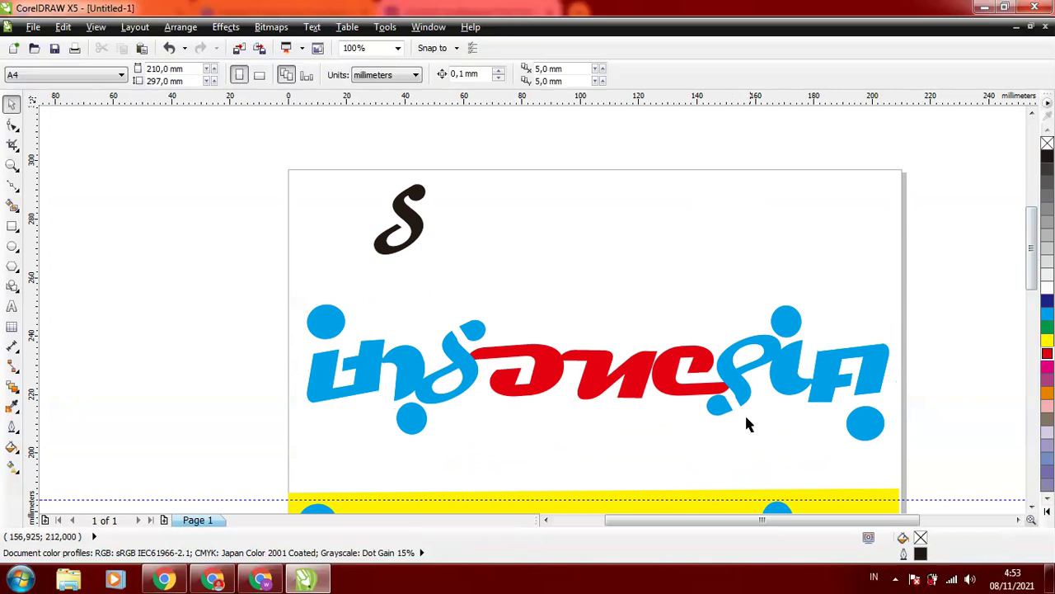
pyautogui.click(729, 371)
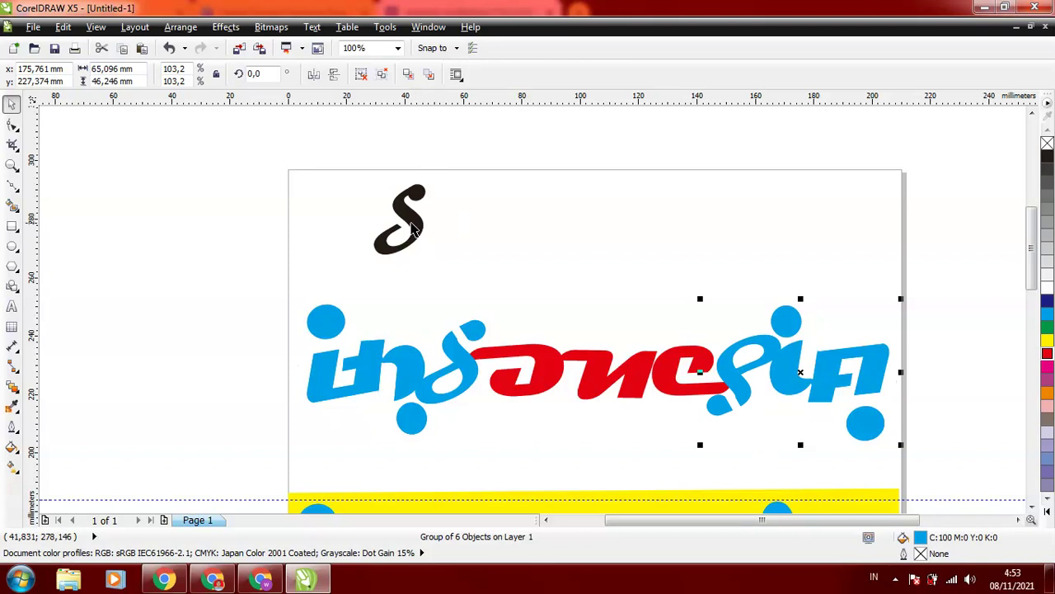
pyautogui.click(517, 232)
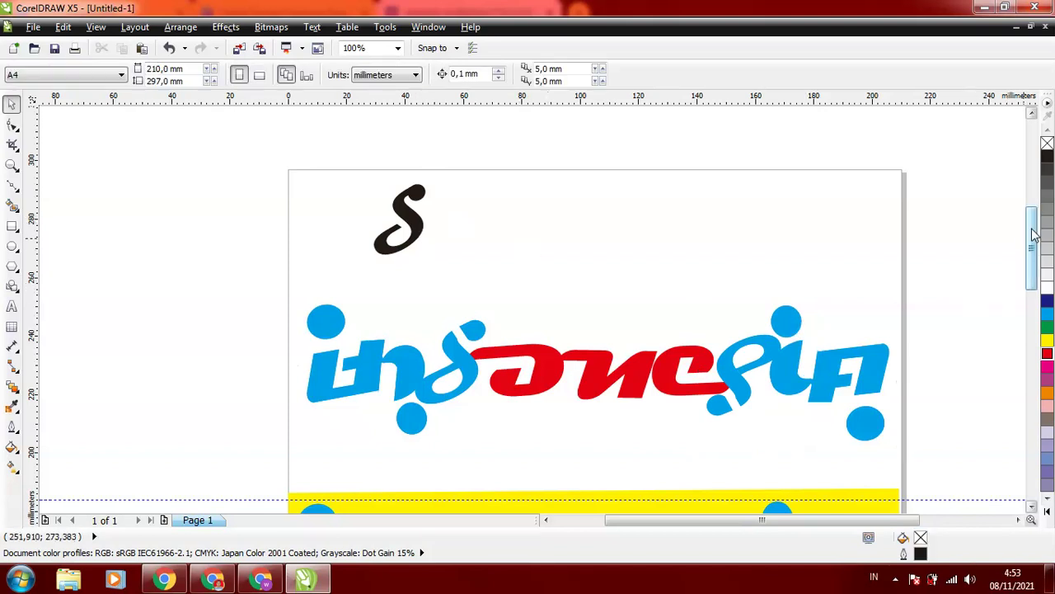
pyautogui.scroll(-2, 1035, 235)
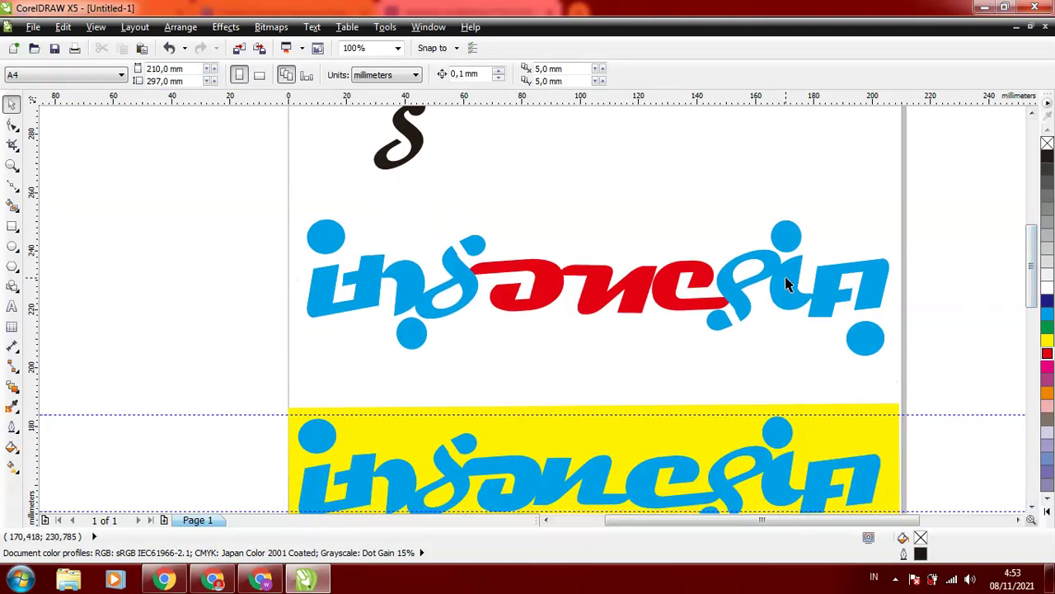
pyautogui.click(825, 295)
pyautogui.click(915, 254)
pyautogui.click(872, 285)
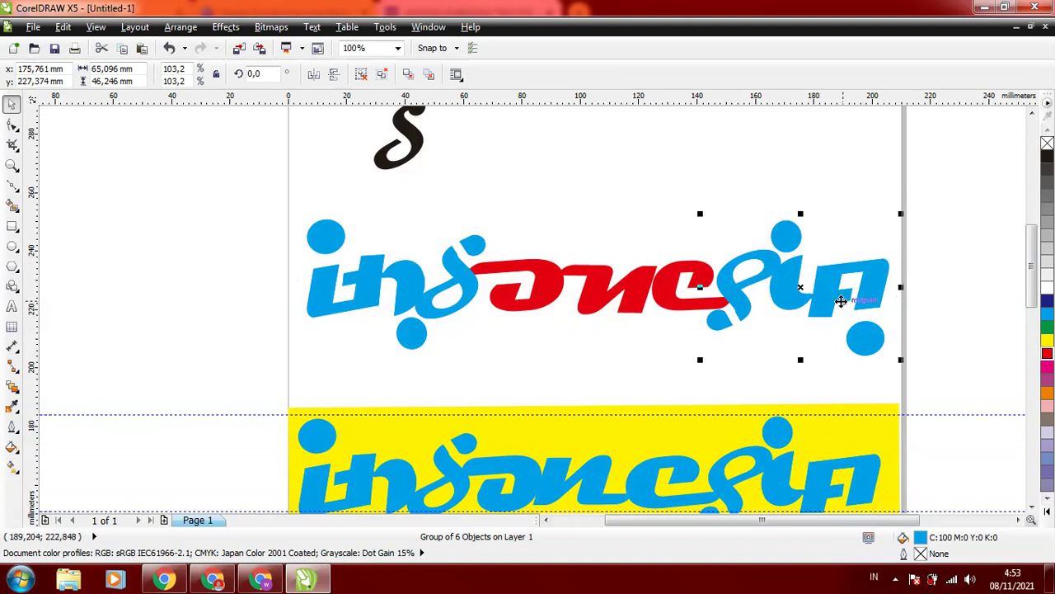
pyautogui.click(939, 219)
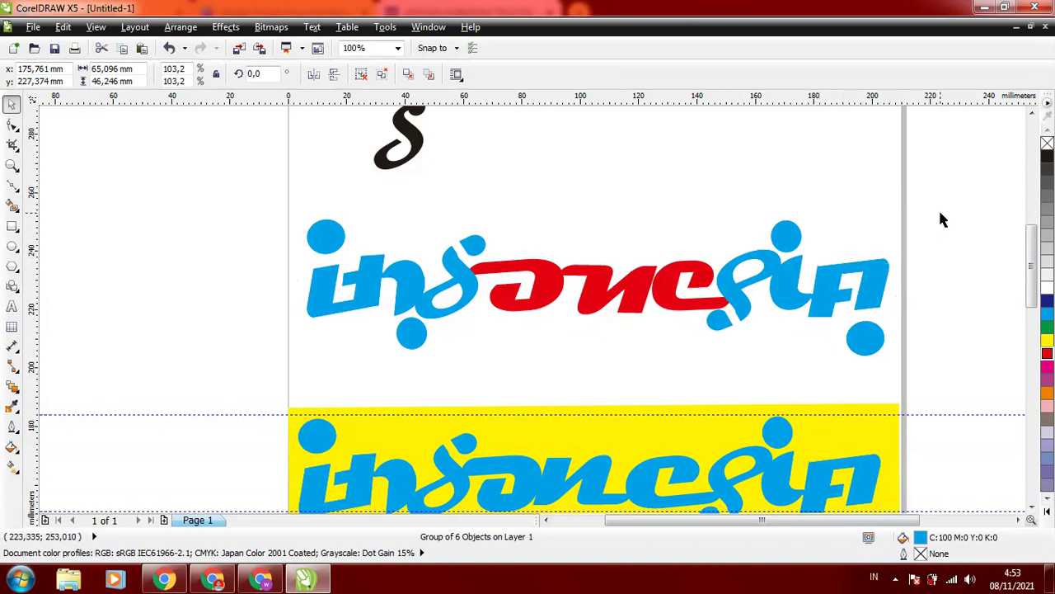
# Examine the all-blue ambigram on the yellow rectangle by selecting its group.
pyautogui.scroll(-3, 1040, 268)
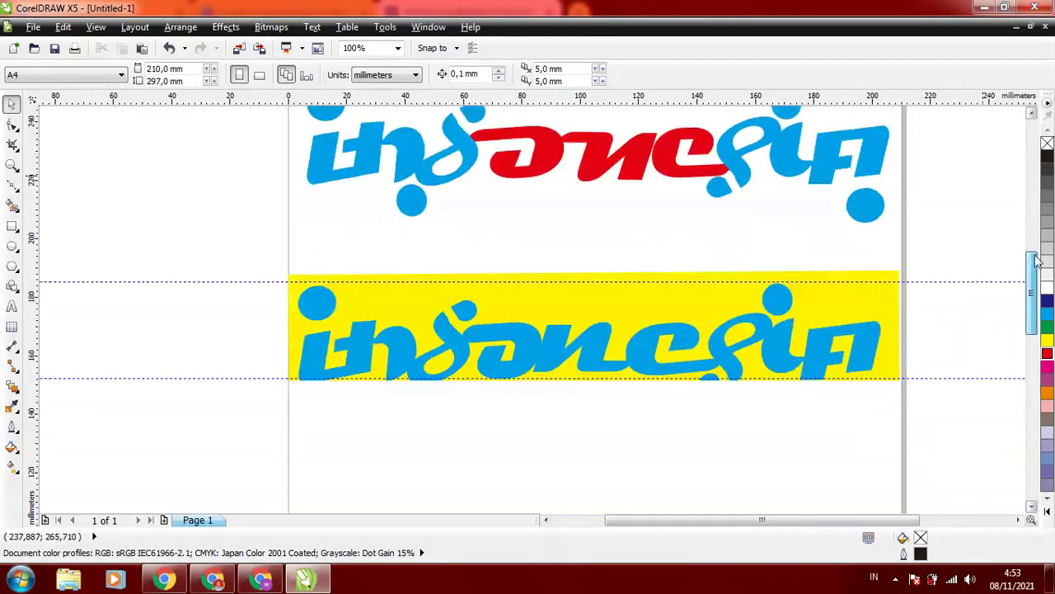
pyautogui.click(593, 388)
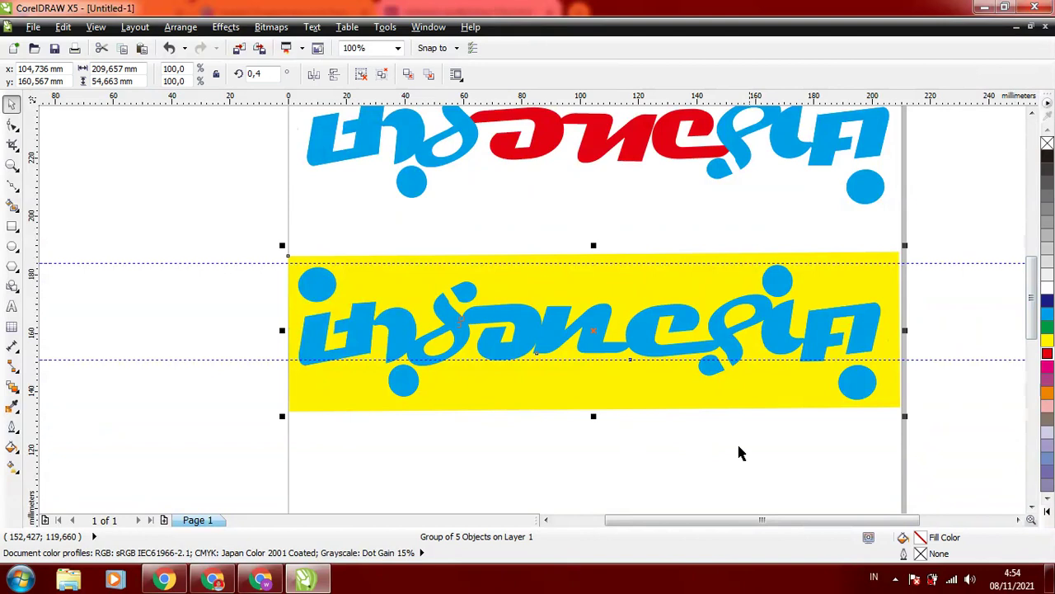
pyautogui.click(565, 470)
pyautogui.click(501, 318)
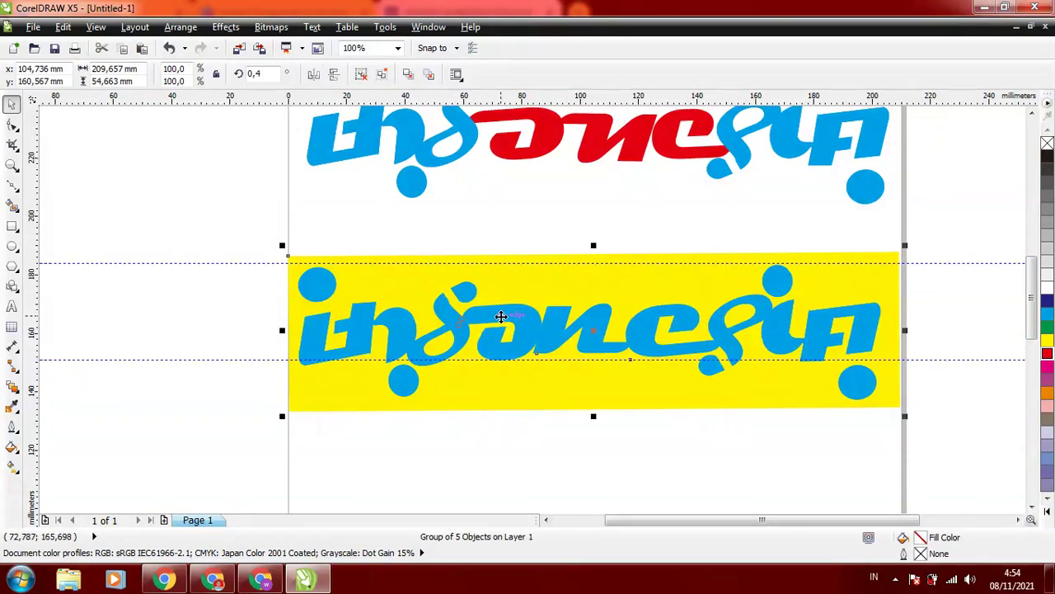
pyautogui.click(444, 452)
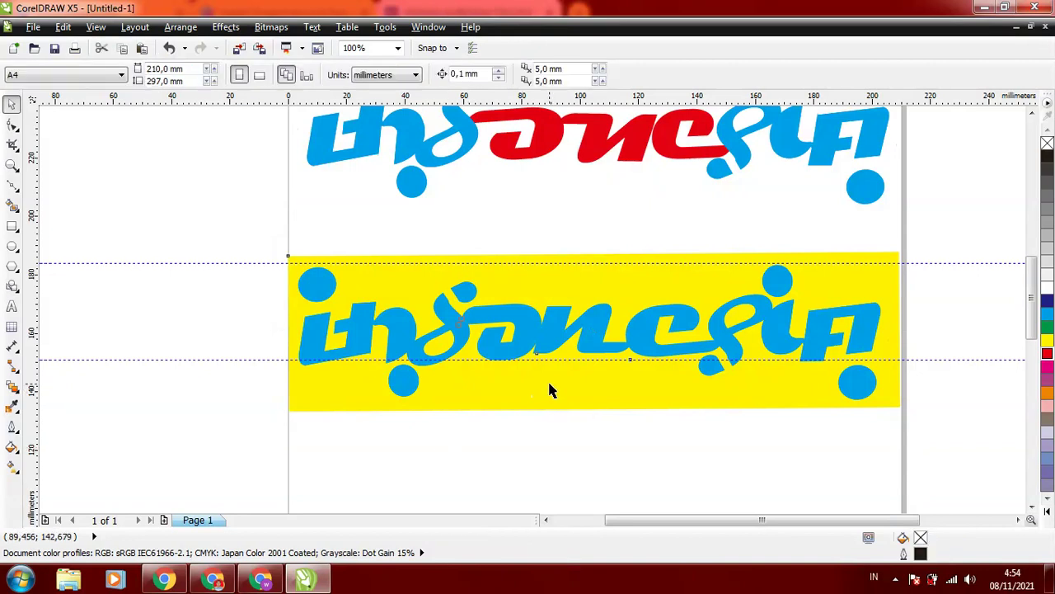
# Preview the PNG export in RGB Color (24-bit) with transparency while the yellow banner group is selected, and cancel the export.
pyautogui.click(550, 389)
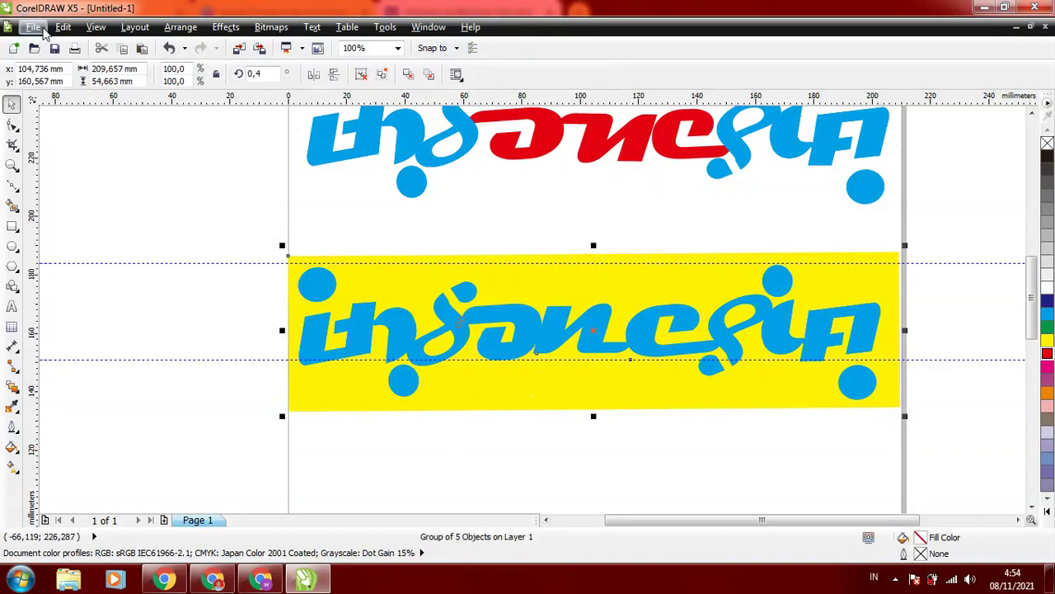
pyautogui.click(33, 26)
pyautogui.click(74, 239)
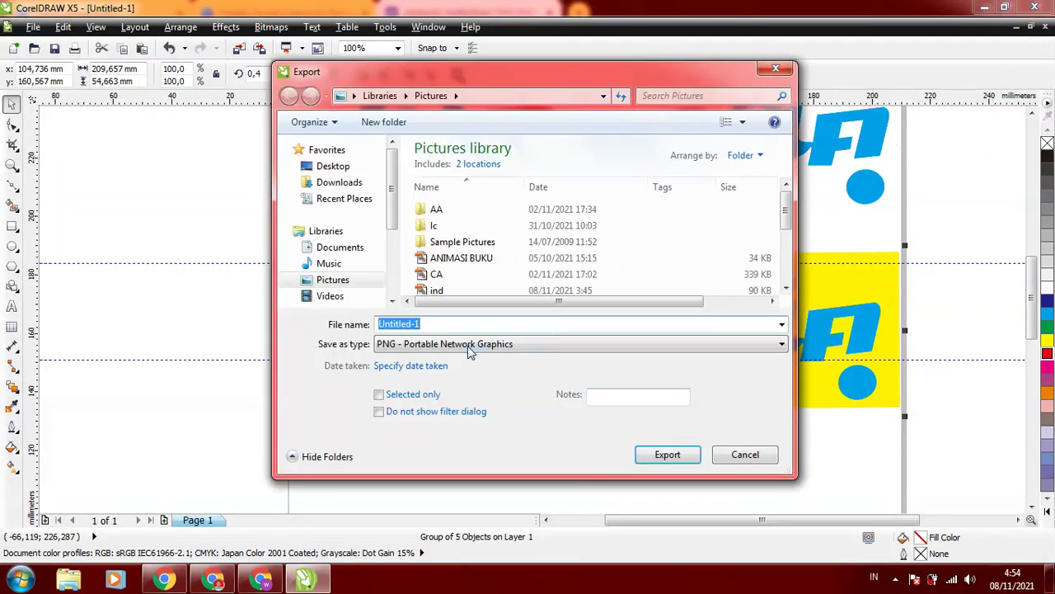
pyautogui.click(663, 455)
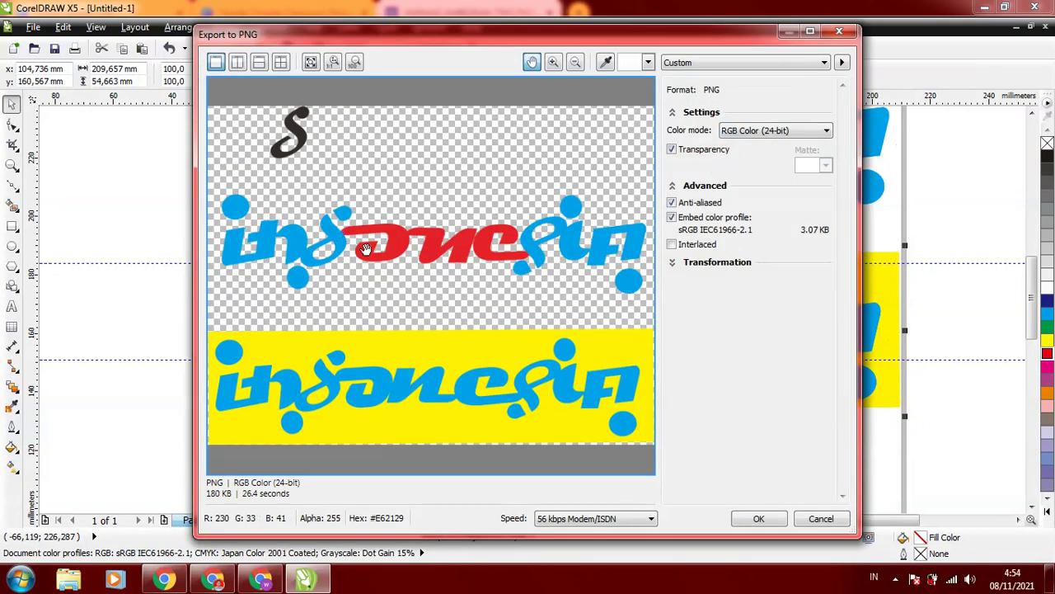
pyautogui.click(803, 523)
pyautogui.click(754, 447)
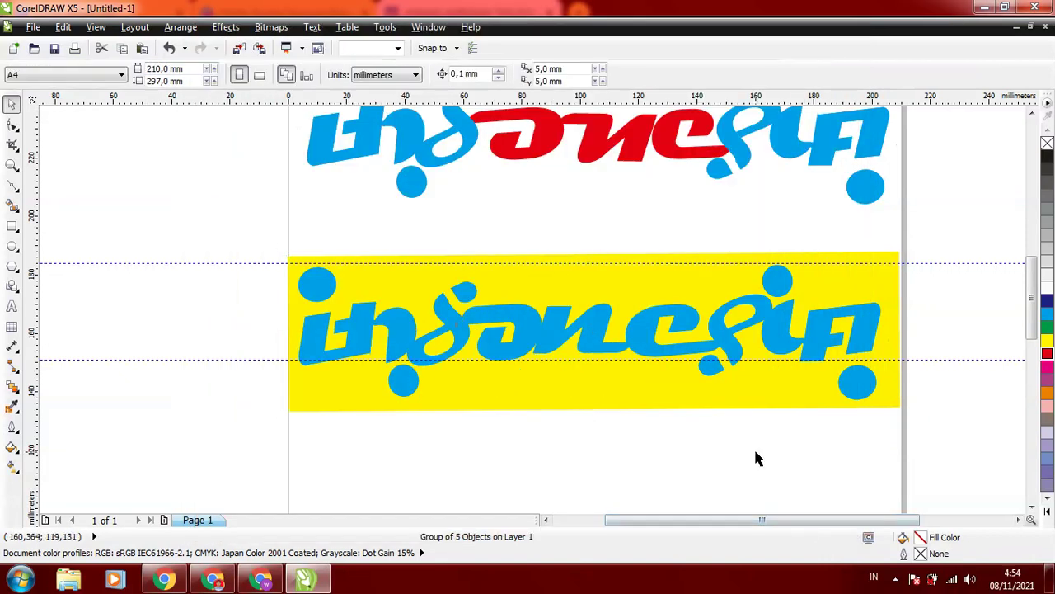
# Review the yellow banner group once more, and switch to the Google Sites editor in Chrome showing the ambigram header.
pyautogui.click(652, 280)
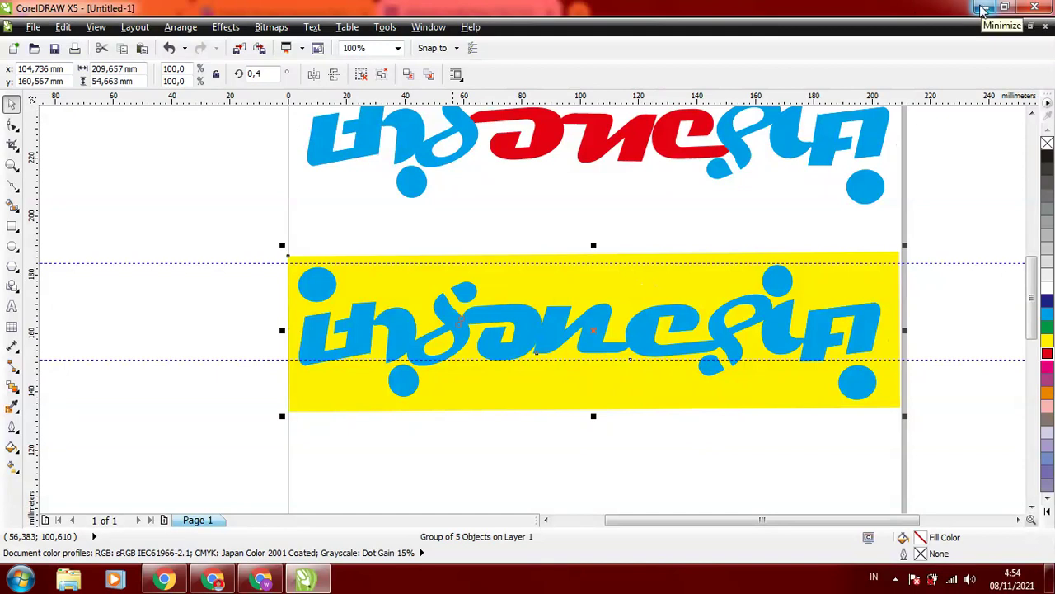
pyautogui.click(707, 217)
pyautogui.click(643, 329)
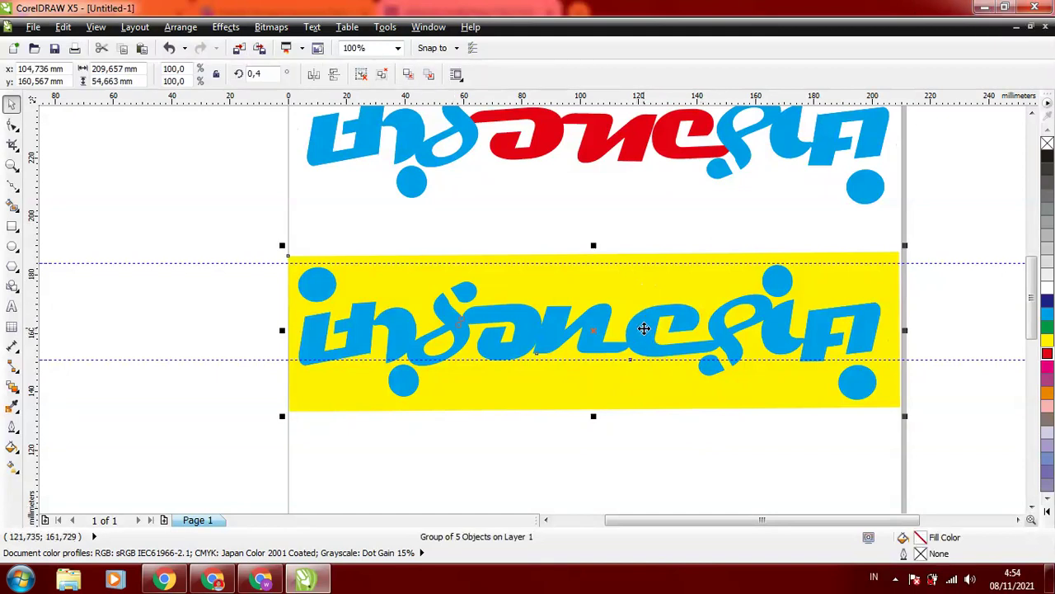
pyautogui.click(746, 243)
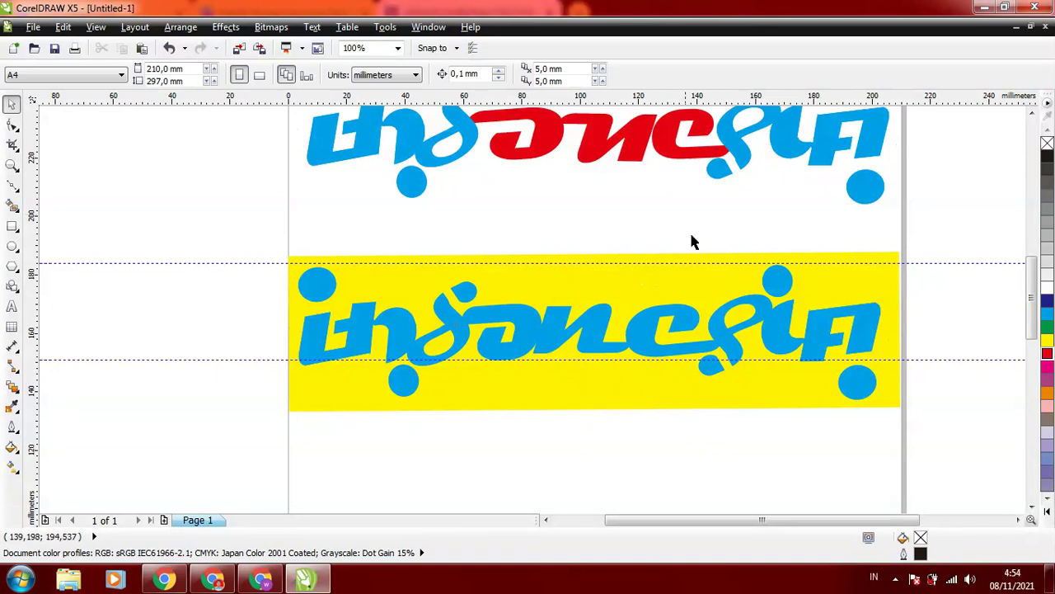
pyautogui.click(642, 326)
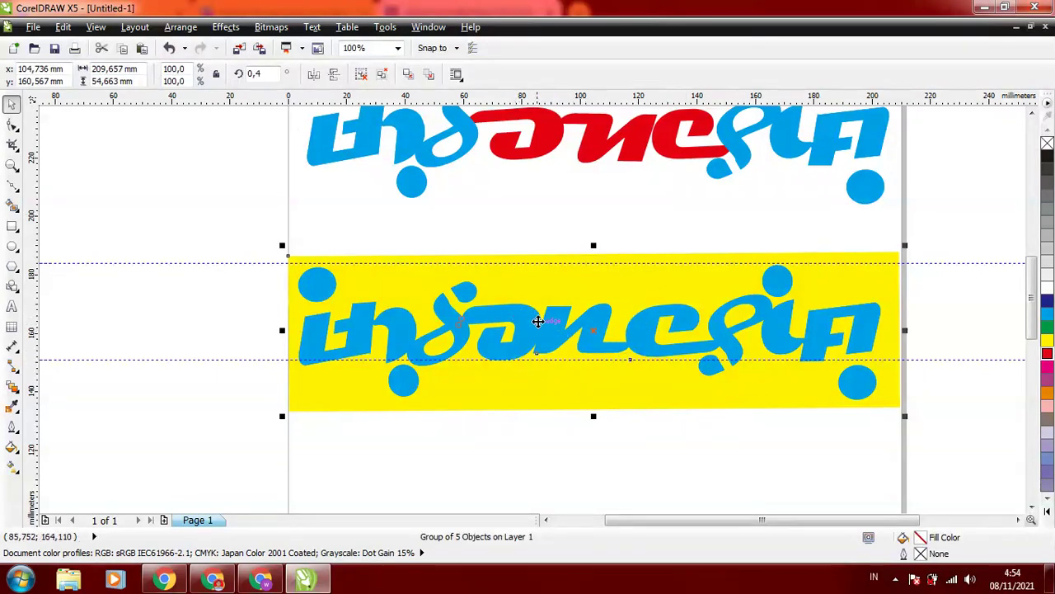
pyautogui.click(509, 454)
pyautogui.click(520, 322)
pyautogui.click(427, 462)
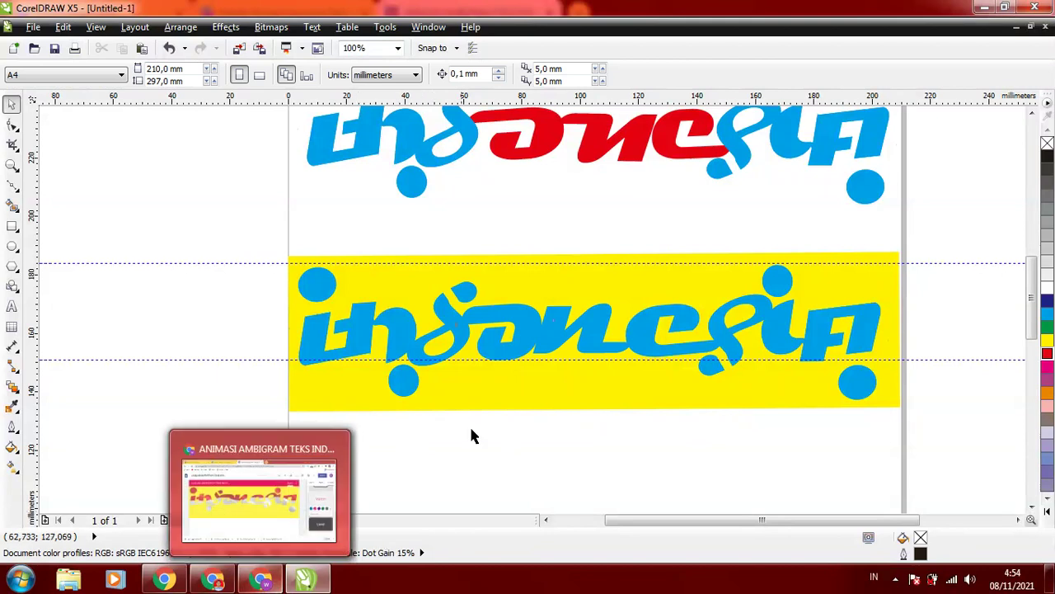
pyautogui.click(260, 580)
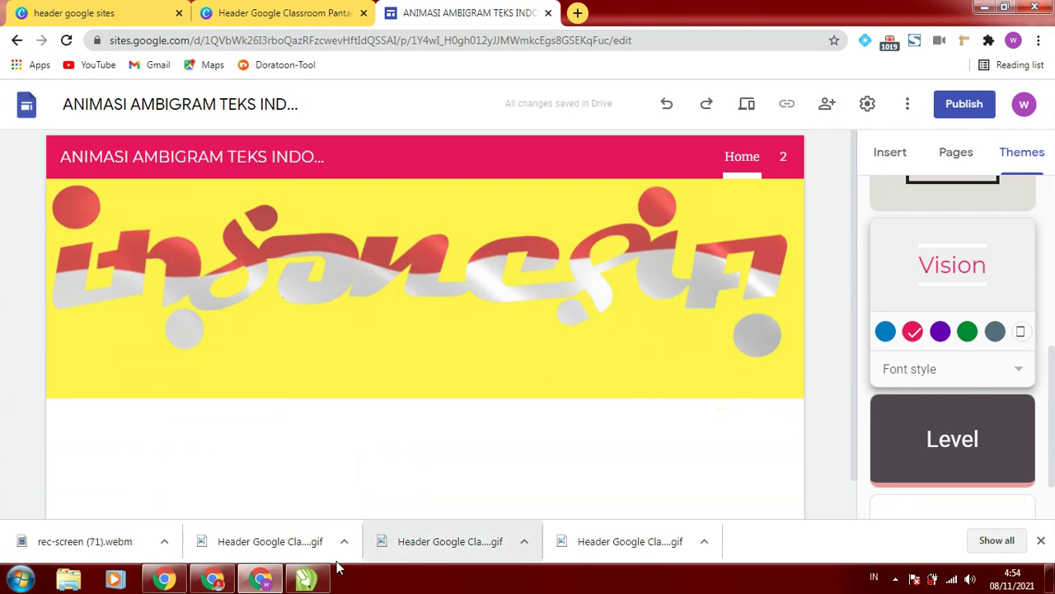
# Switch back to CorelDRAW and close the program without leaving the copied data on the clipboard.
pyautogui.click(304, 577)
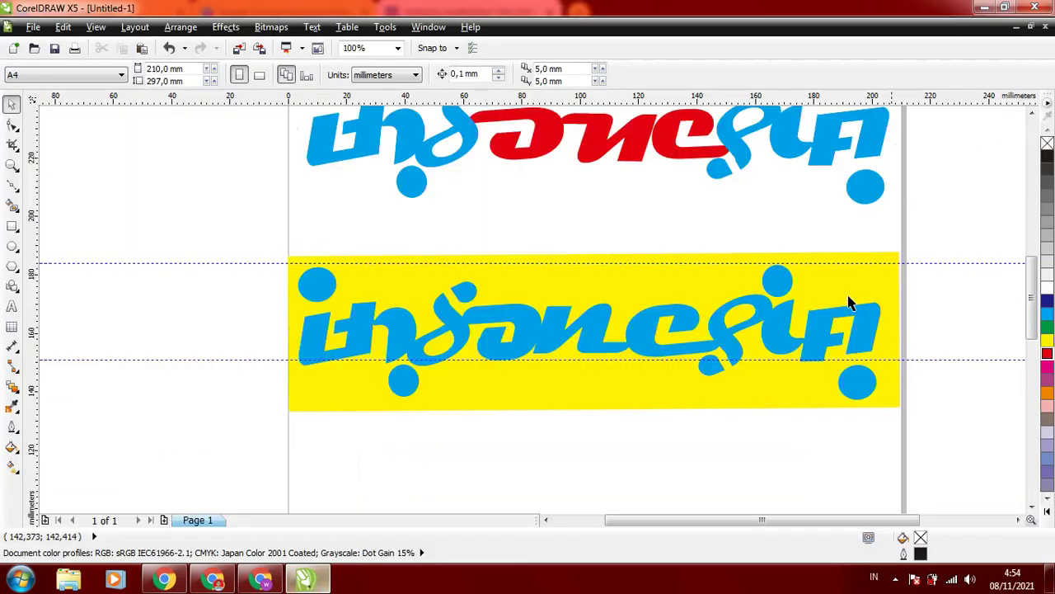
pyautogui.click(1033, 8)
pyautogui.click(545, 323)
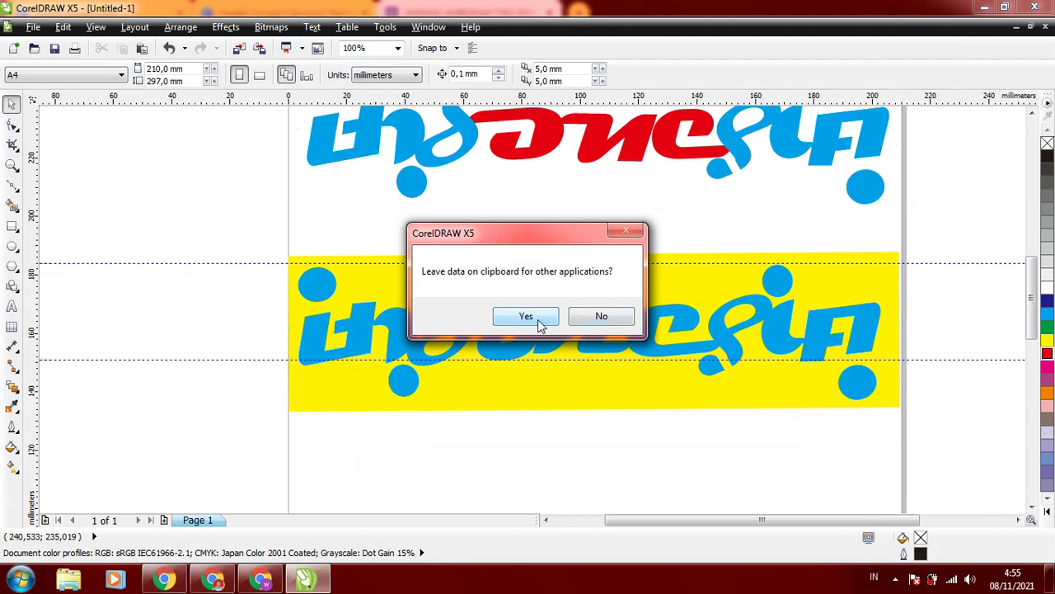
pyautogui.click(591, 321)
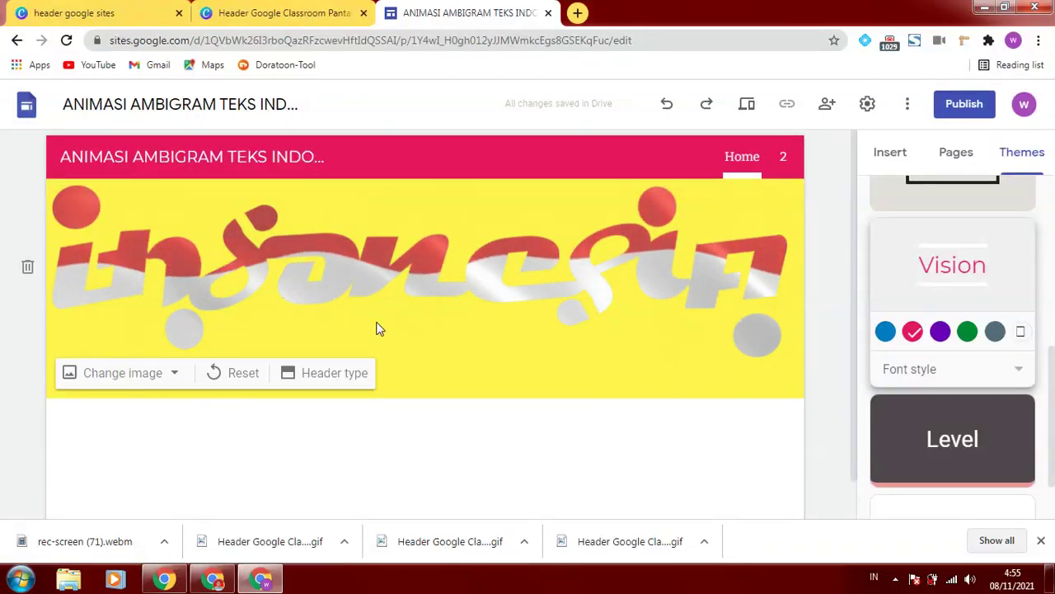
# Switch to the Header Google Classroom design in Canva, add a second page and place the uploaded yellow ambigram banner on it.
pyautogui.click(265, 14)
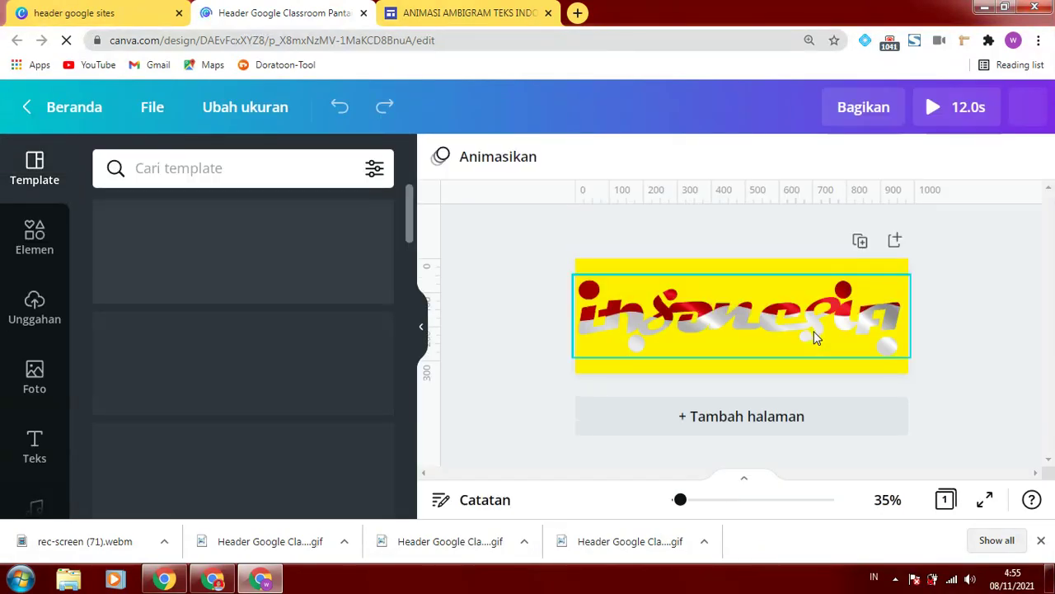
pyautogui.click(33, 305)
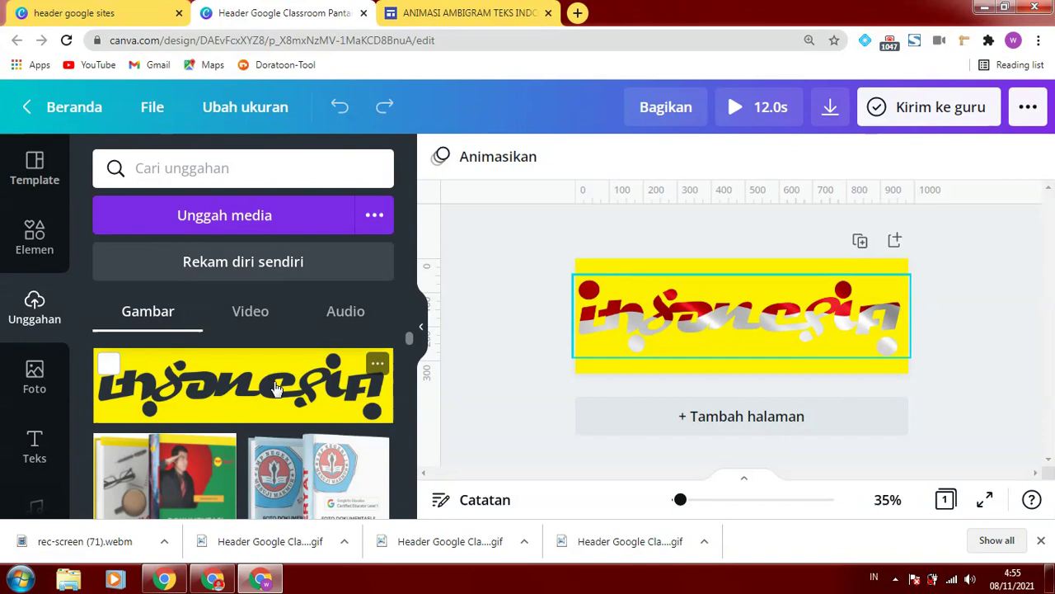
pyautogui.click(750, 422)
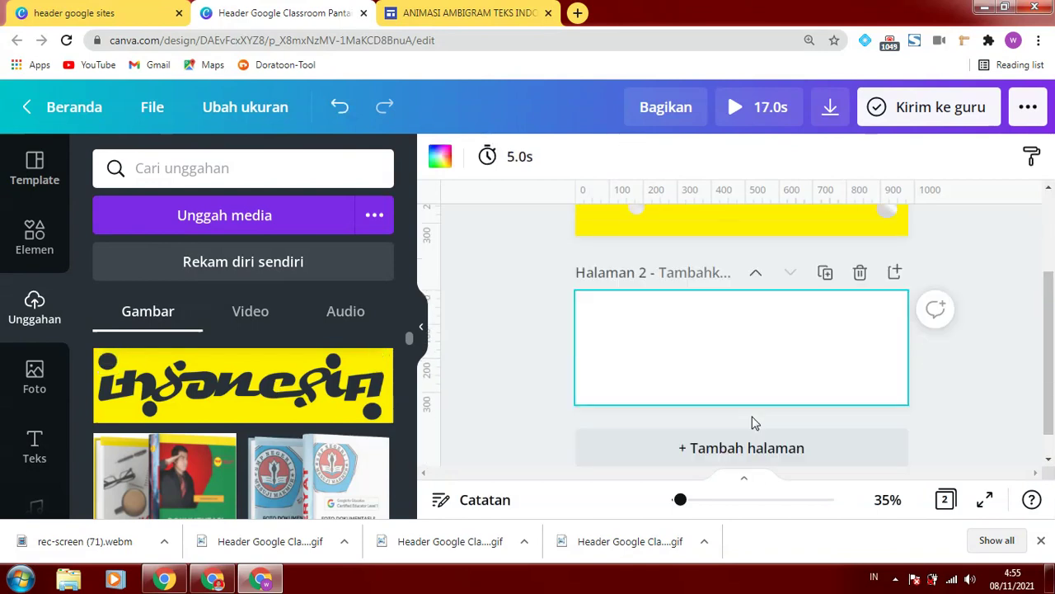
pyautogui.click(215, 386)
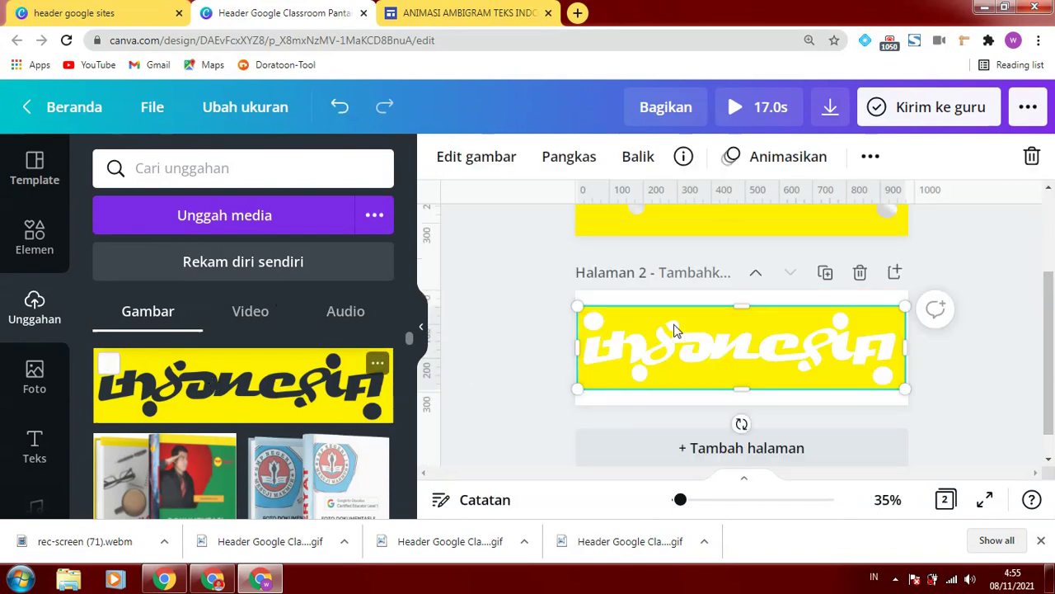
pyautogui.click(972, 273)
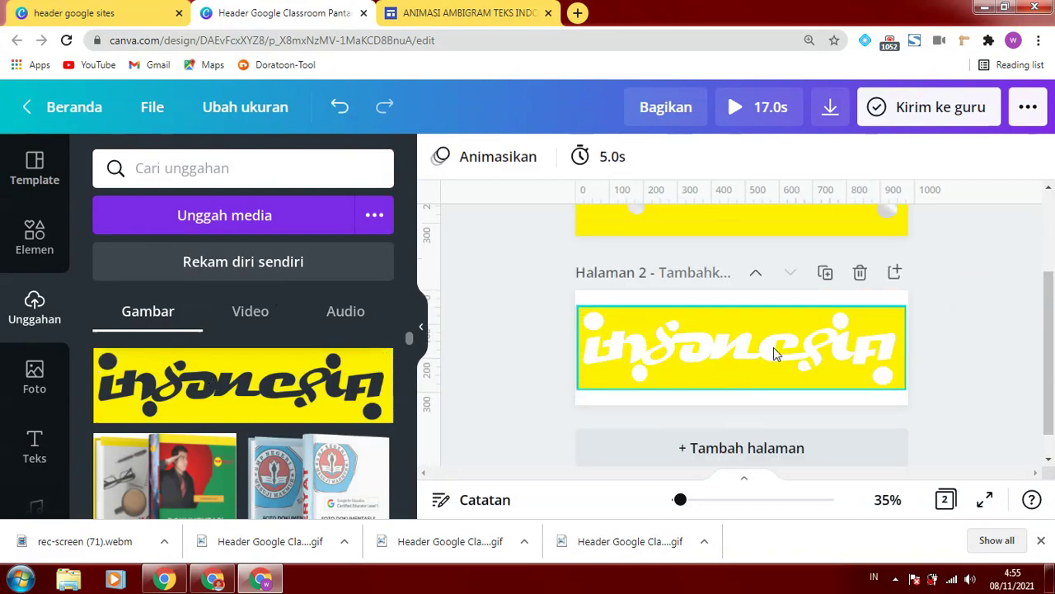
pyautogui.click(730, 326)
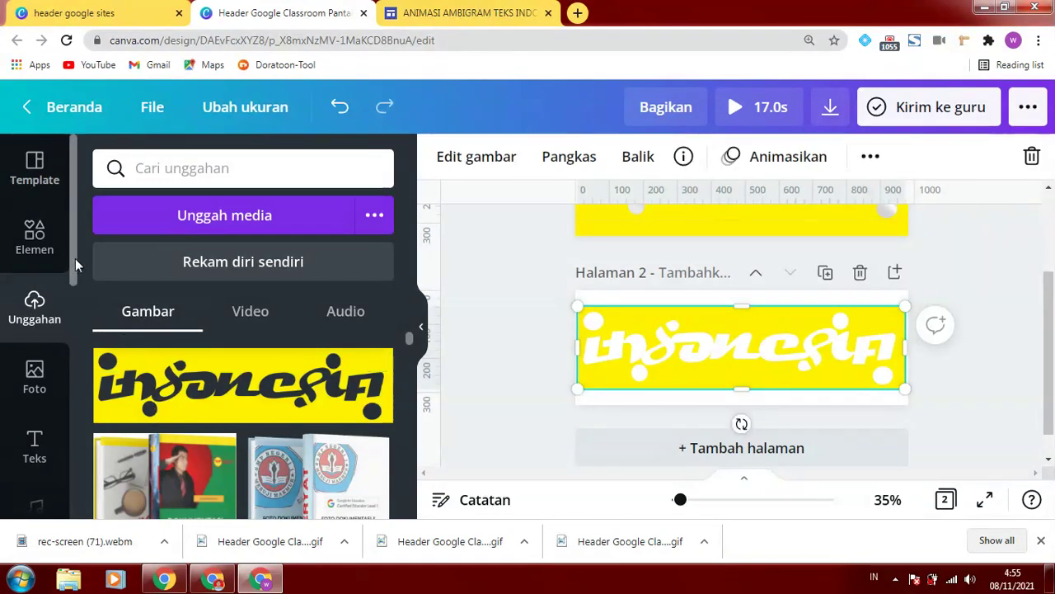
# Try a coral red and a turquoise background colour on page 2 behind the ambigram banner.
pyautogui.scroll(-1, 75, 258)
pyautogui.scroll(-5, 74, 325)
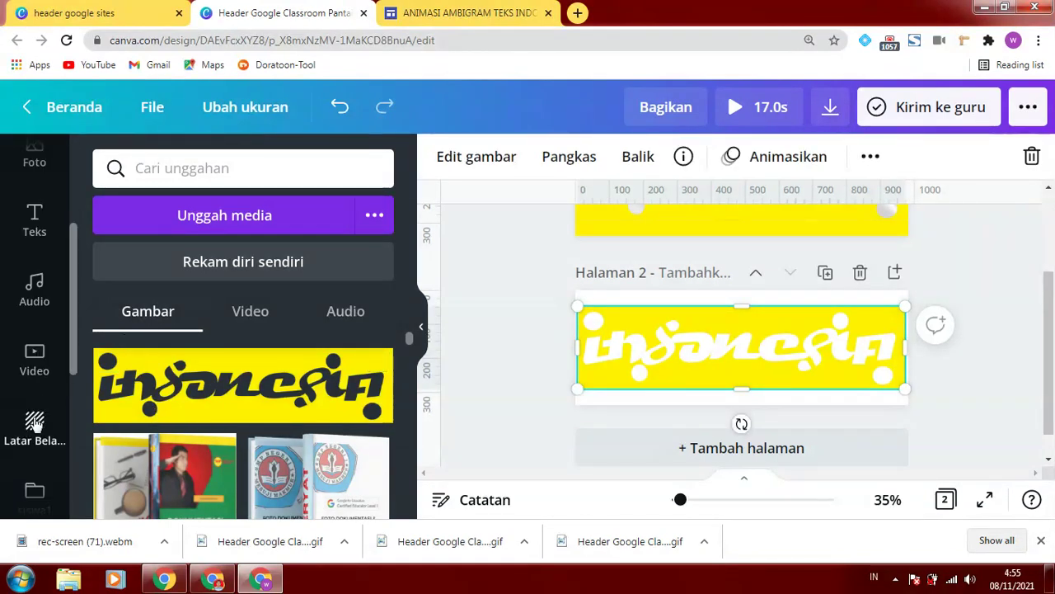
pyautogui.click(46, 416)
pyautogui.click(265, 218)
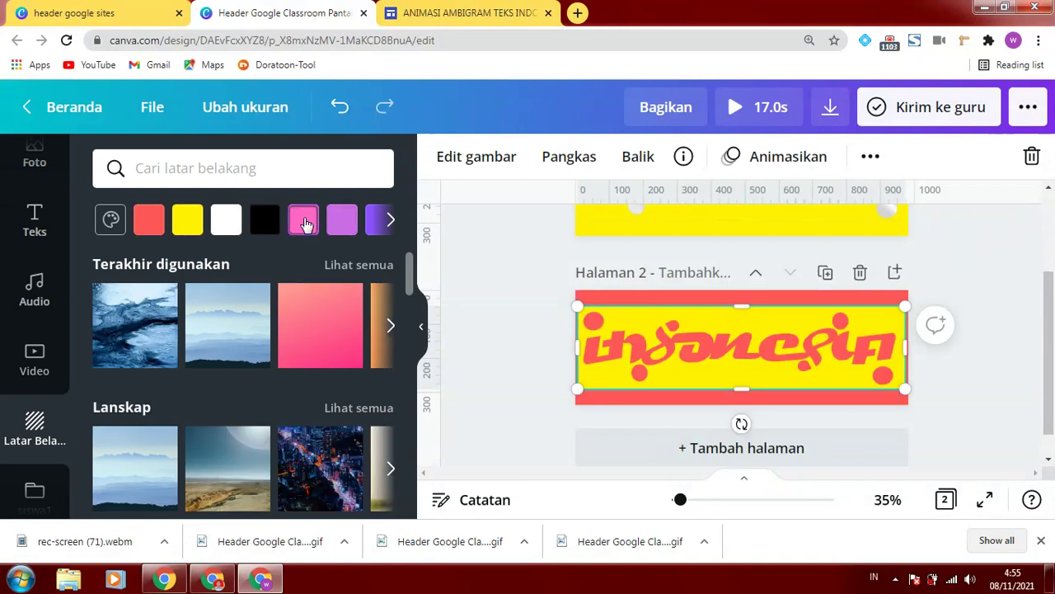
pyautogui.click(391, 220)
pyautogui.click(393, 220)
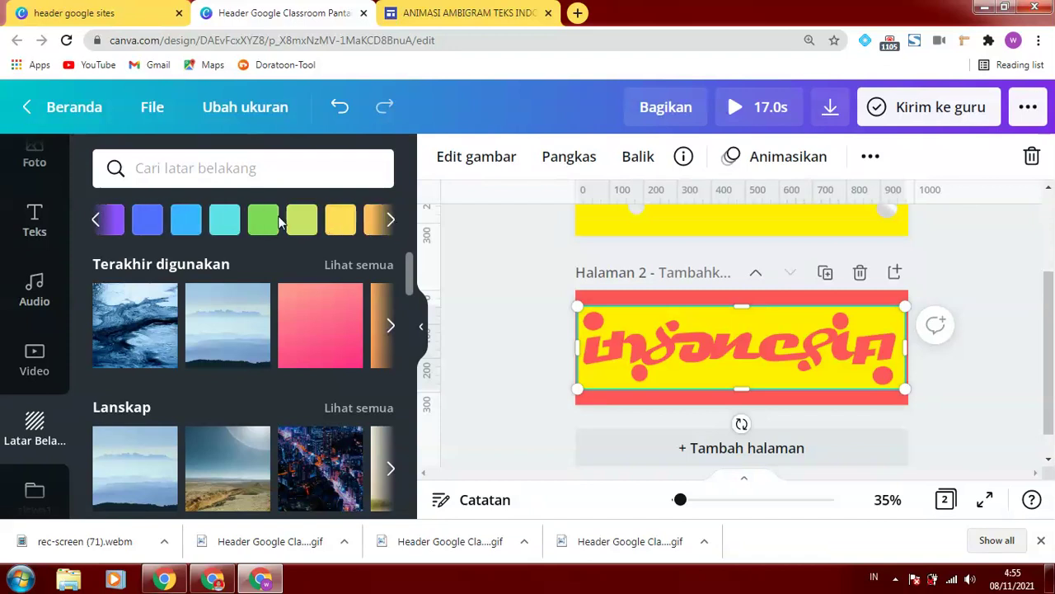
pyautogui.click(224, 219)
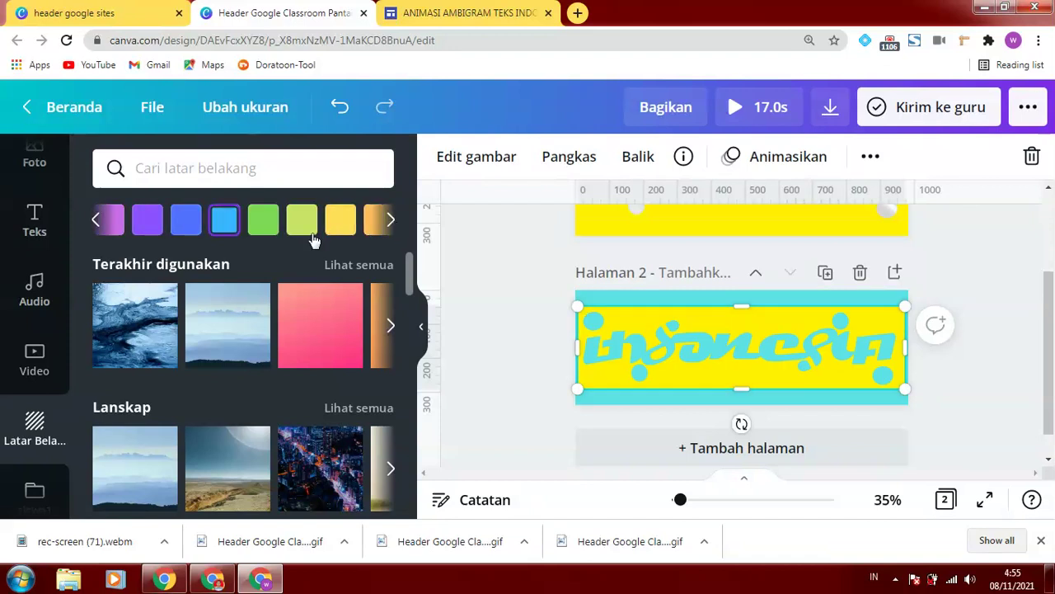
pyautogui.click(979, 293)
# Delete the ambigram banner and the turquoise background from page 2.
pyautogui.moveTo(1049, 360)
pyautogui.mouseDown()
pyautogui.moveTo(1052, 281)
pyautogui.moveTo(1053, 375)
pyautogui.mouseUp()
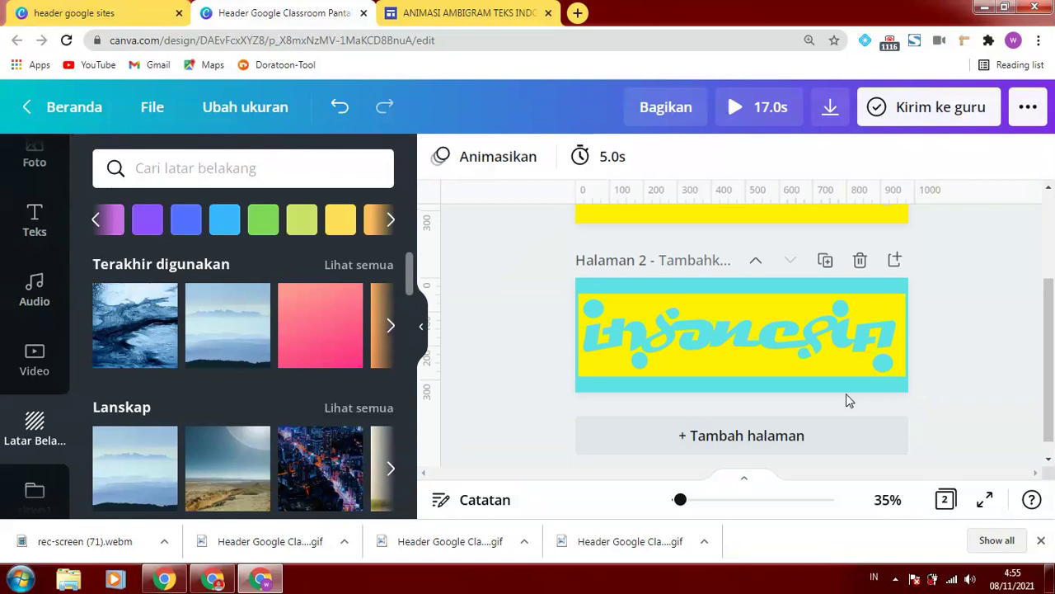
pyautogui.click(788, 304)
pyautogui.press('Delete')
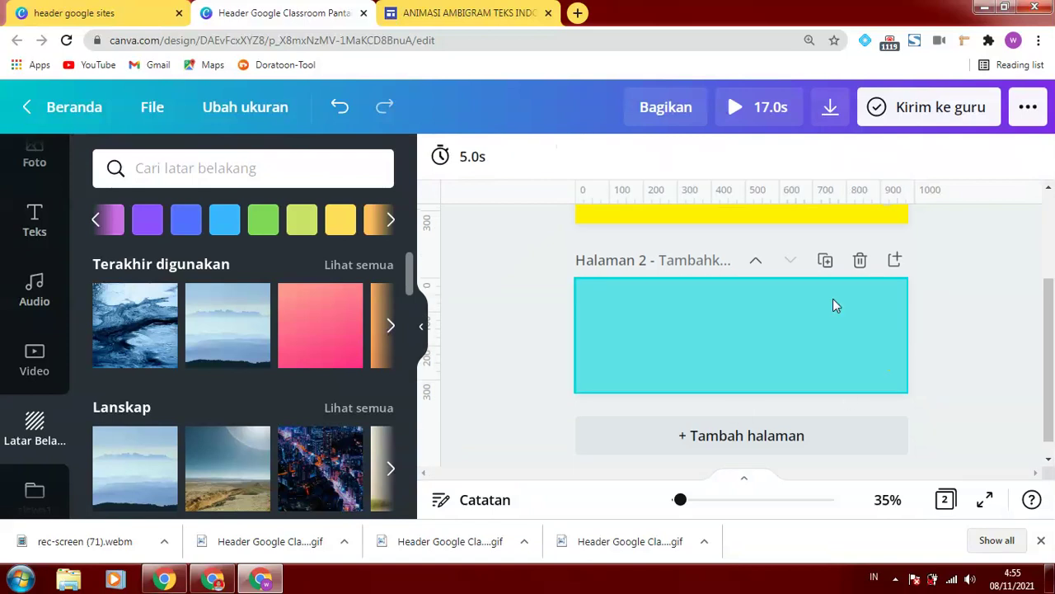
pyautogui.press('Delete')
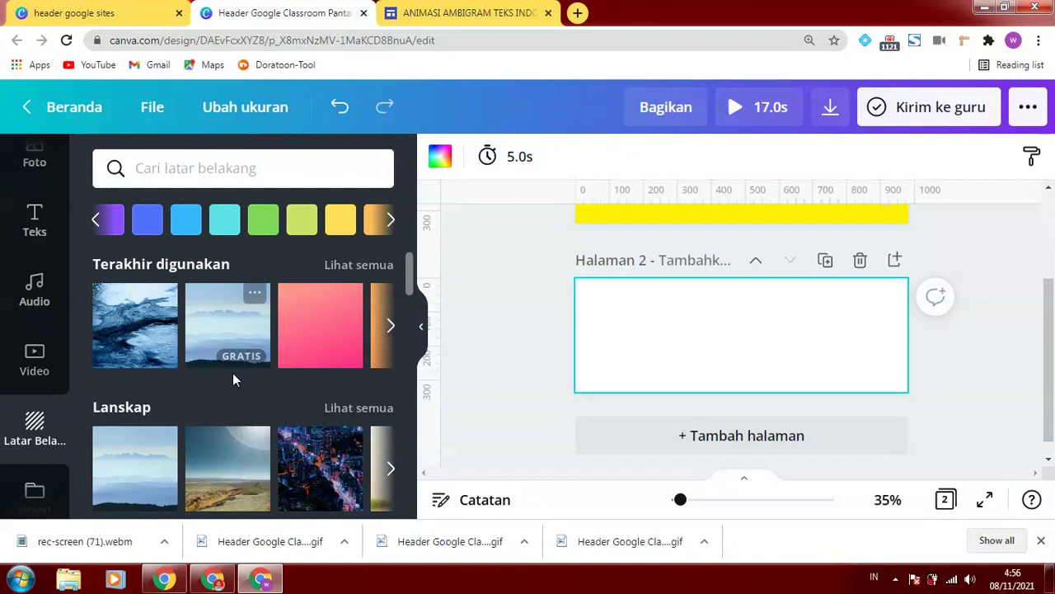
# Search the video library for "bendera merah putih", browse the flag clips and clear the search.
pyautogui.scroll(1, 67, 259)
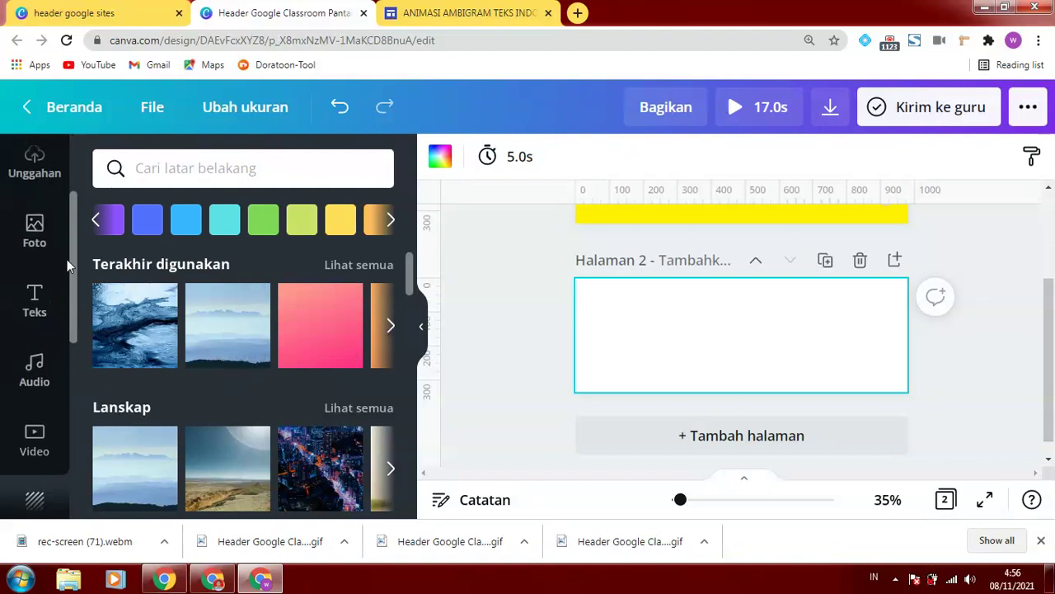
pyautogui.scroll(-4, 67, 259)
pyautogui.scroll(4, 70, 322)
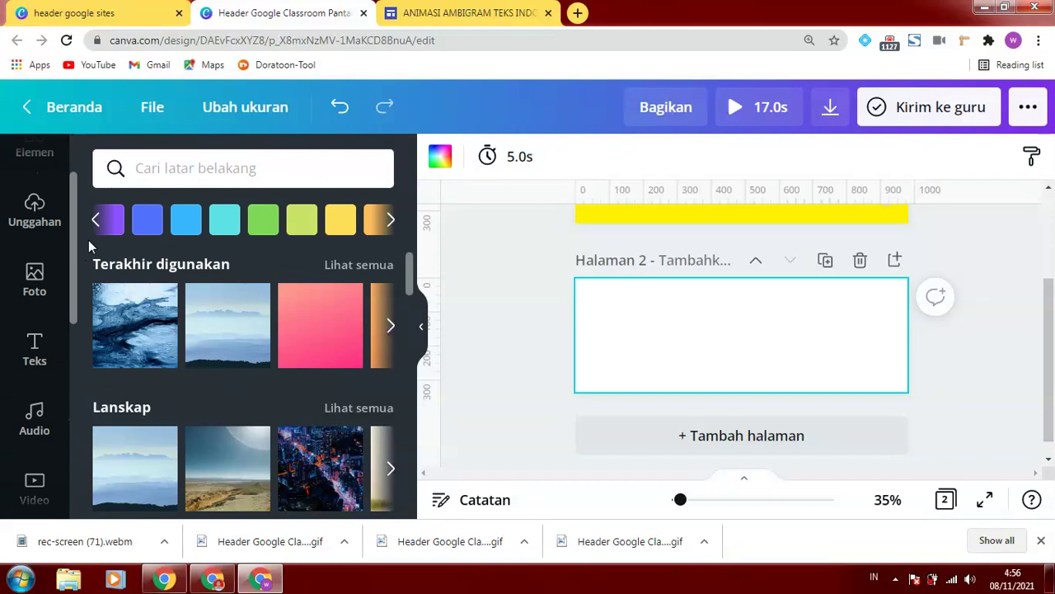
pyautogui.scroll(-1, 33, 239)
pyautogui.click(29, 481)
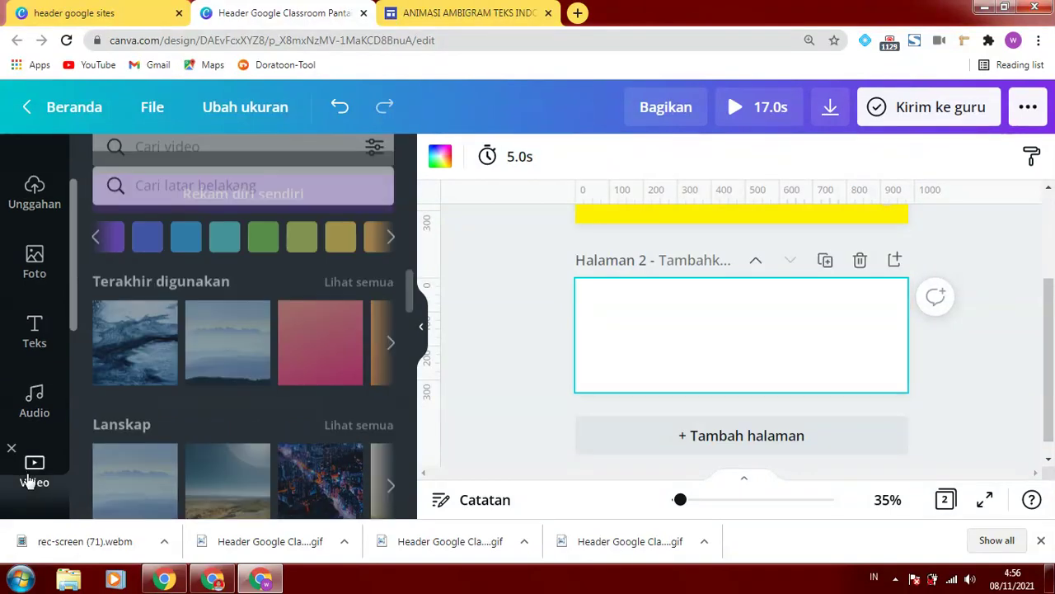
pyautogui.click(245, 170)
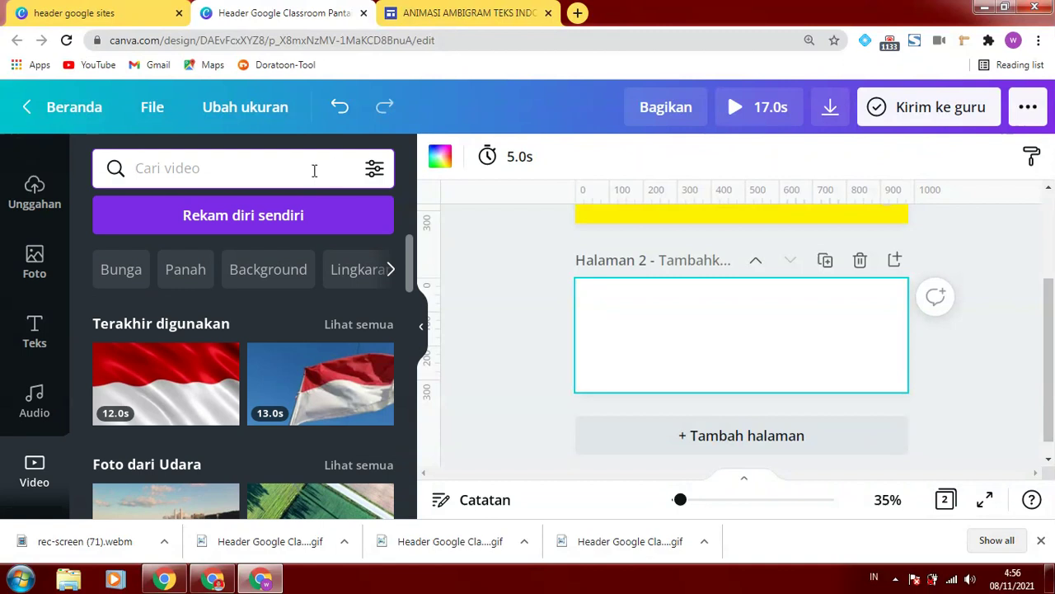
pyautogui.write('BE')
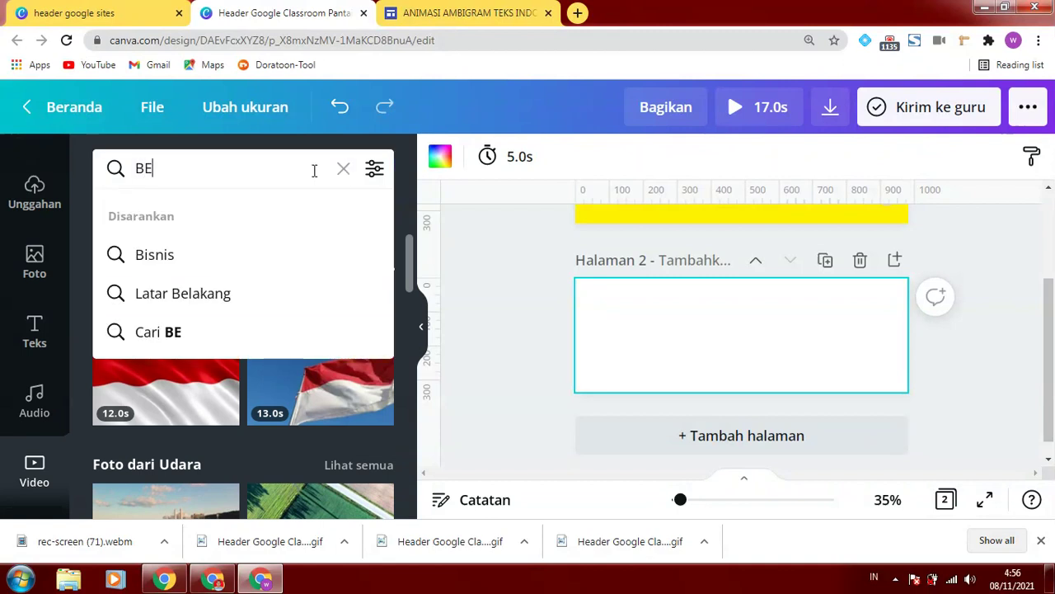
pyautogui.write('NDERA')
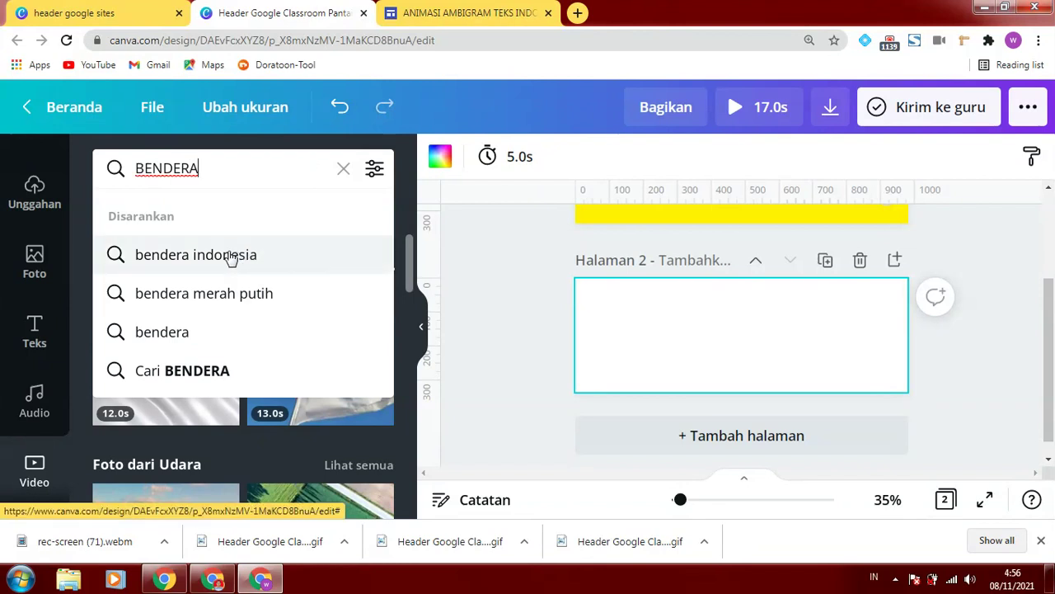
pyautogui.click(213, 294)
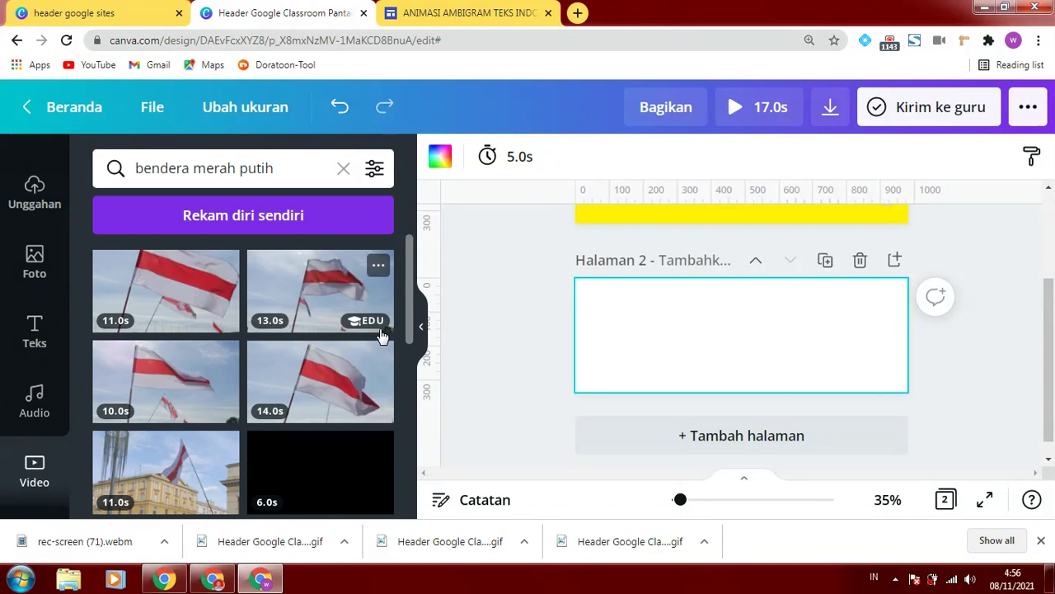
pyautogui.moveTo(407, 263); pyautogui.dragTo(401, 416)
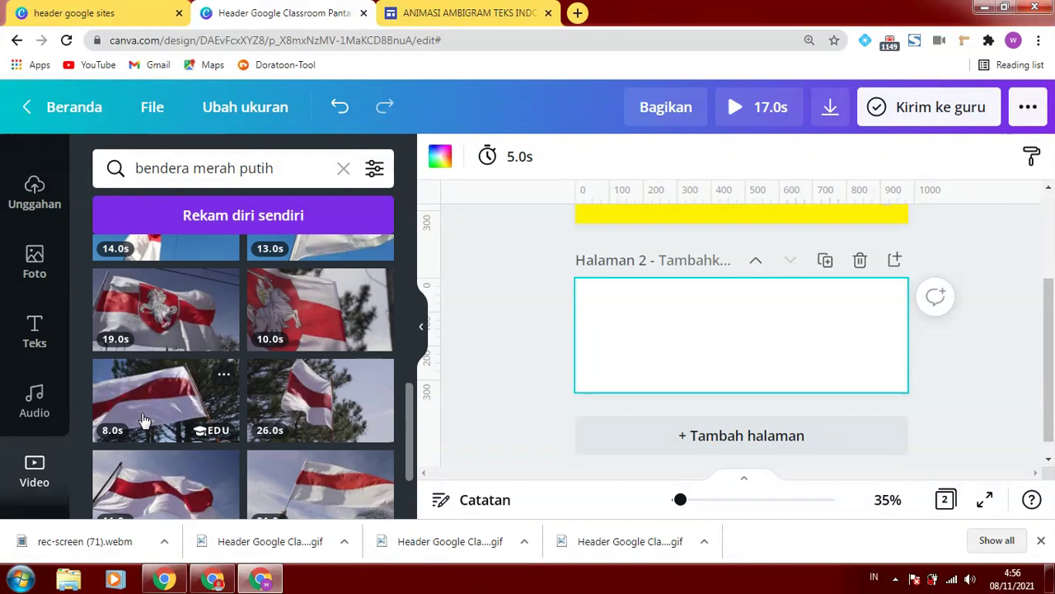
pyautogui.moveTo(415, 447); pyautogui.dragTo(406, 521)
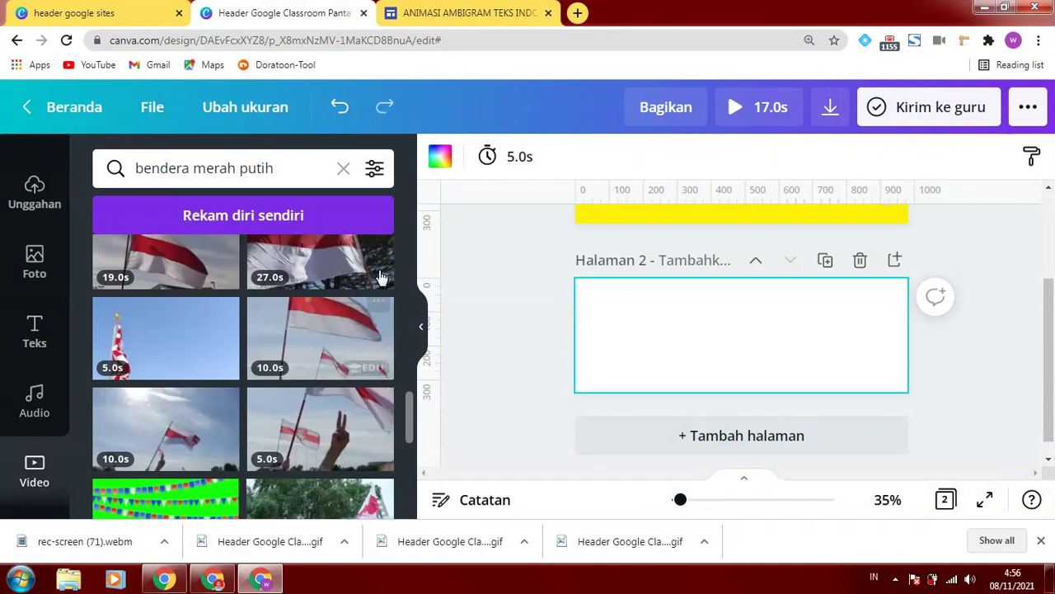
pyautogui.click(341, 169)
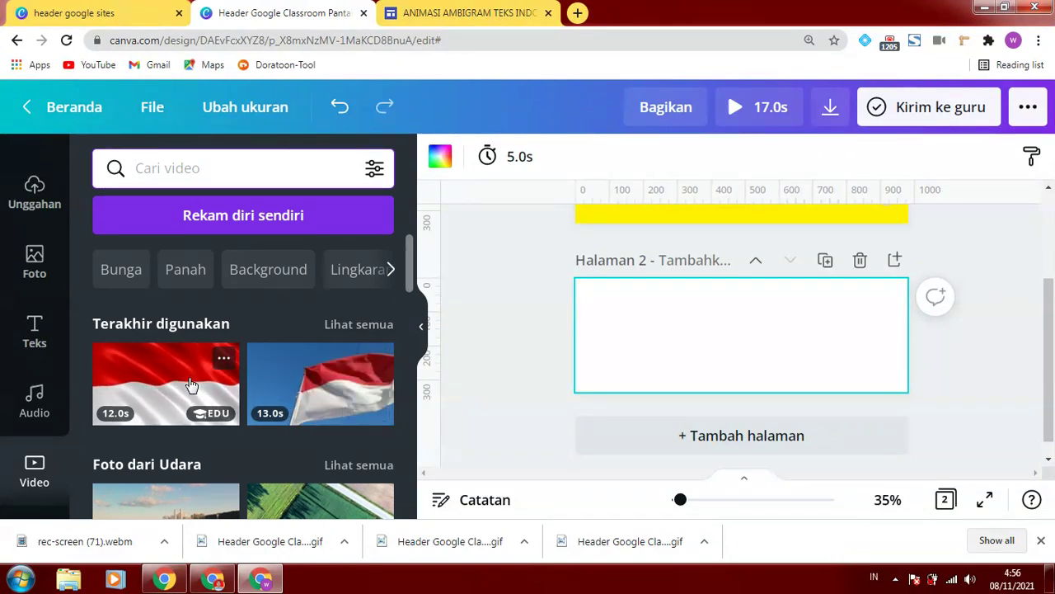
# View the details of the recently used 12-second Indonesian flag video, look up its keyword Wind and clear that search.
pyautogui.click(222, 361)
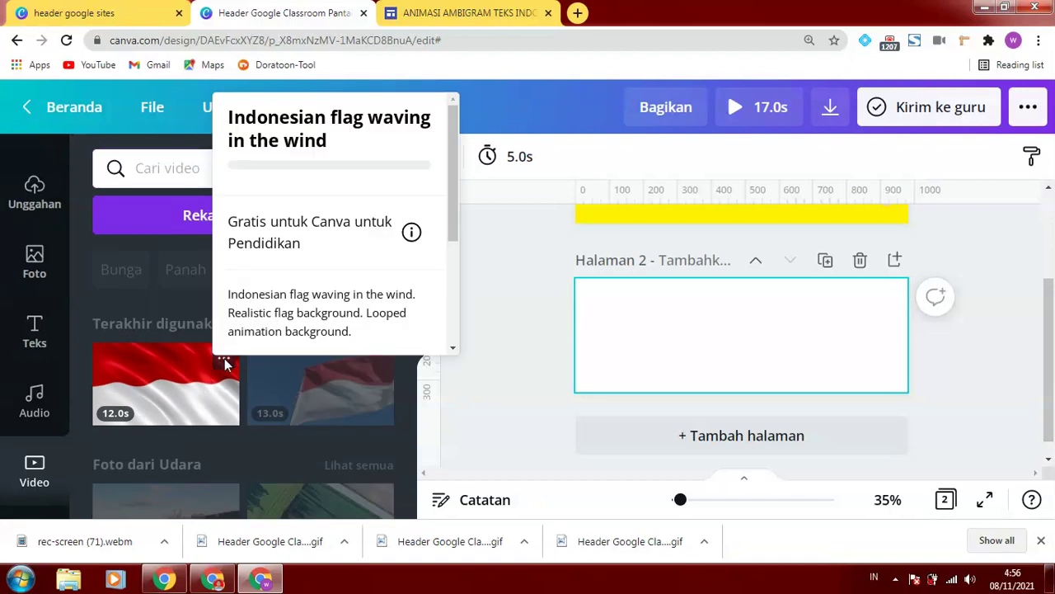
pyautogui.scroll(1, 443, 234)
pyautogui.moveTo(452, 205); pyautogui.dragTo(479, 348)
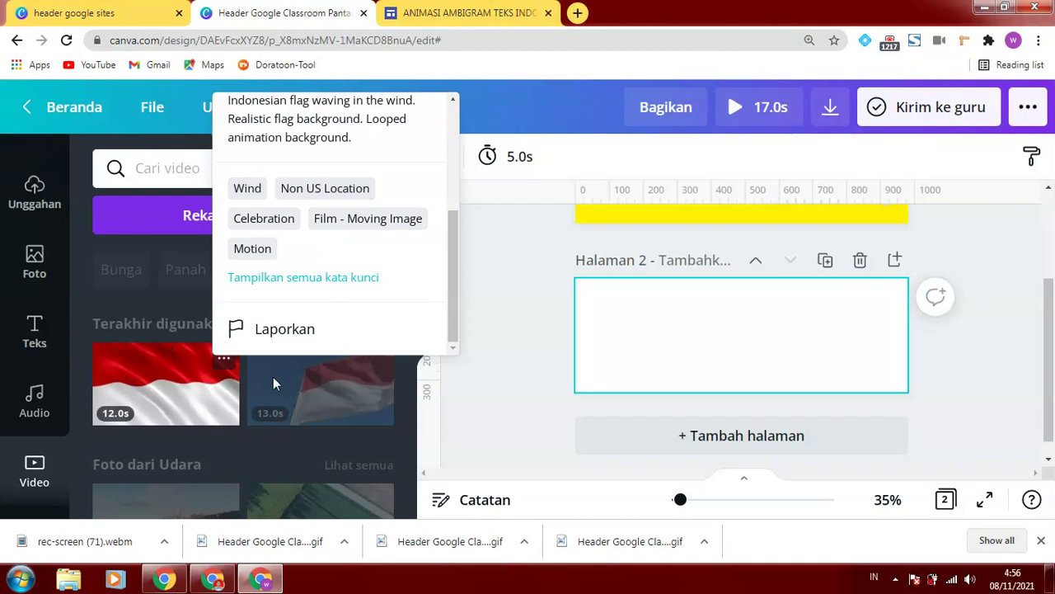
pyautogui.click(246, 188)
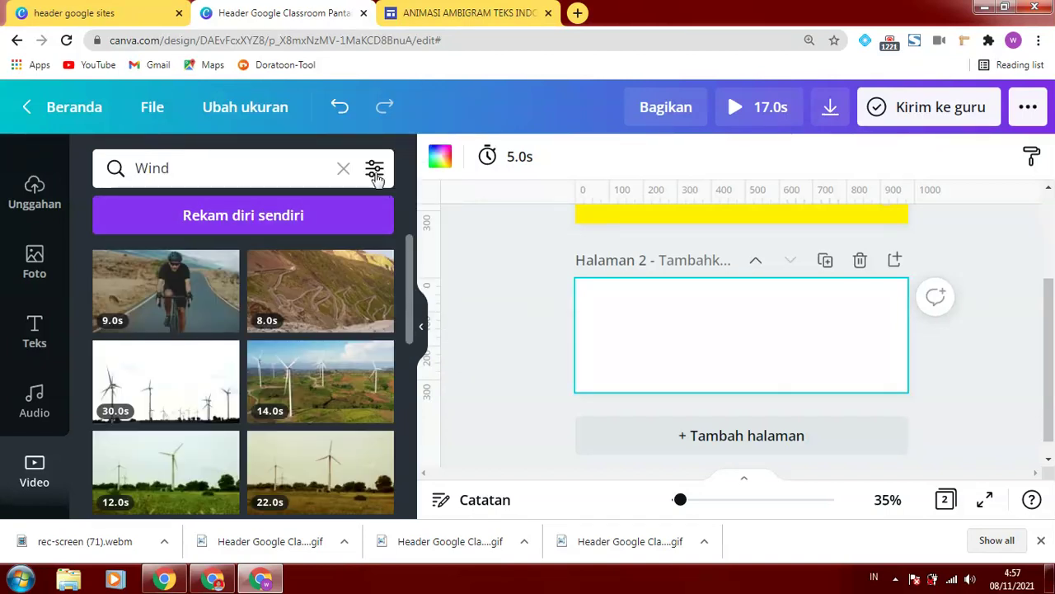
pyautogui.click(343, 169)
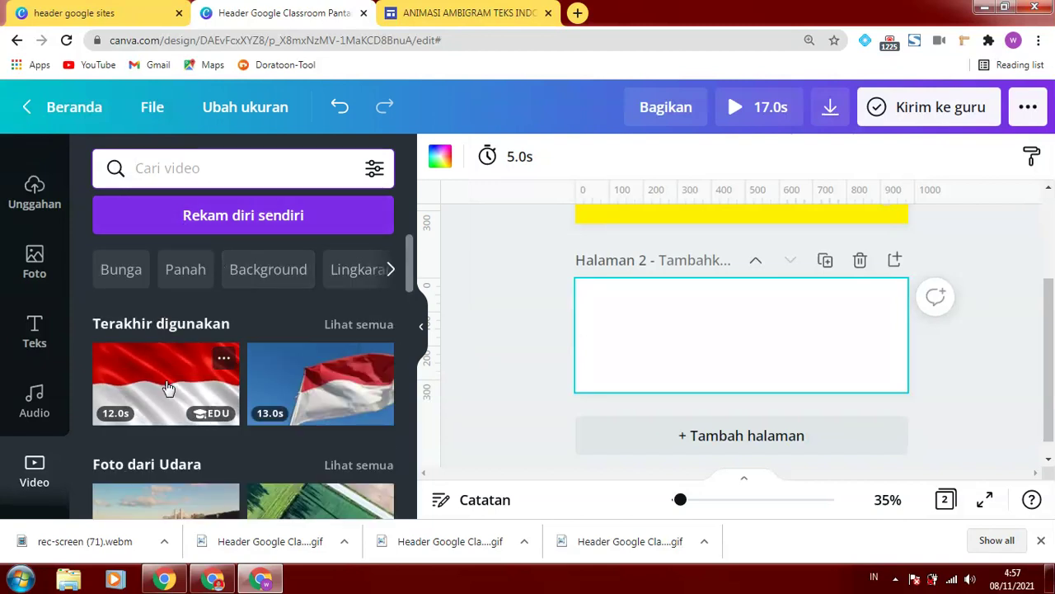
# Add the 12-second waving Indonesian flag video to page 2 and set it as the page background.
pyautogui.click(165, 384)
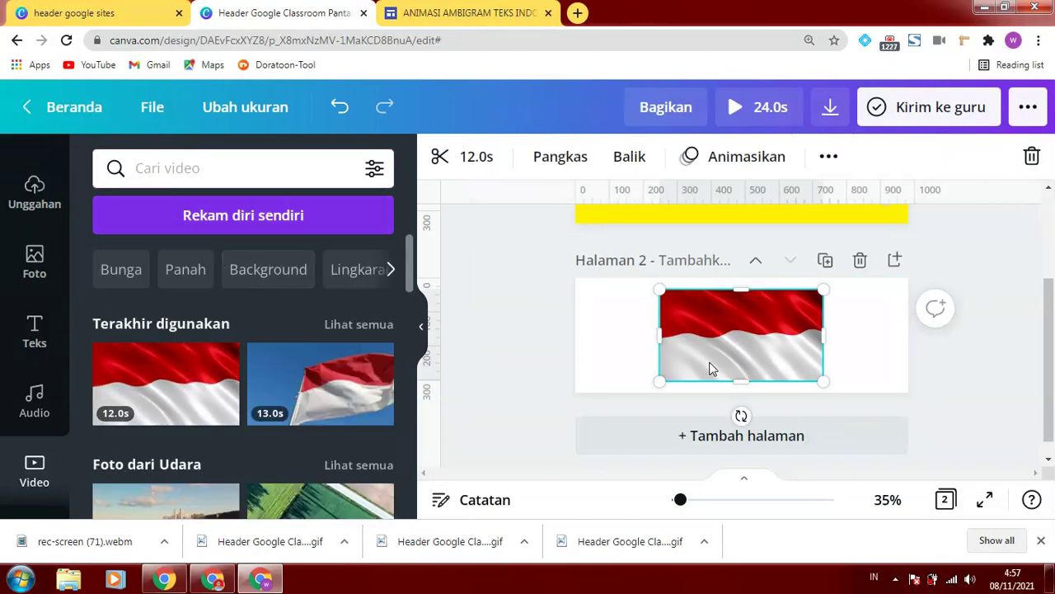
pyautogui.rightClick(760, 311)
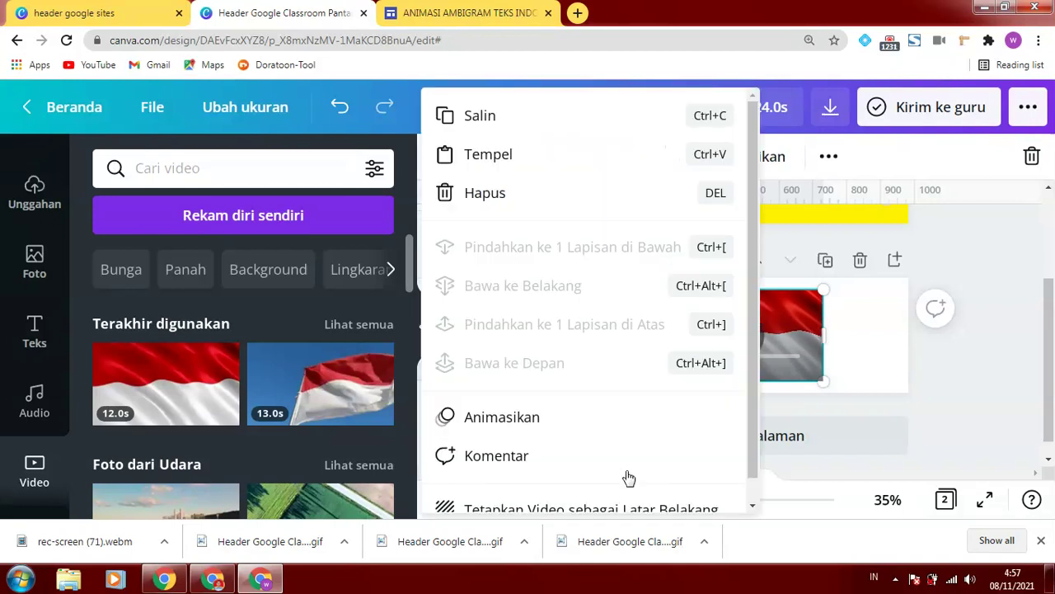
pyautogui.scroll(-1, 747, 404)
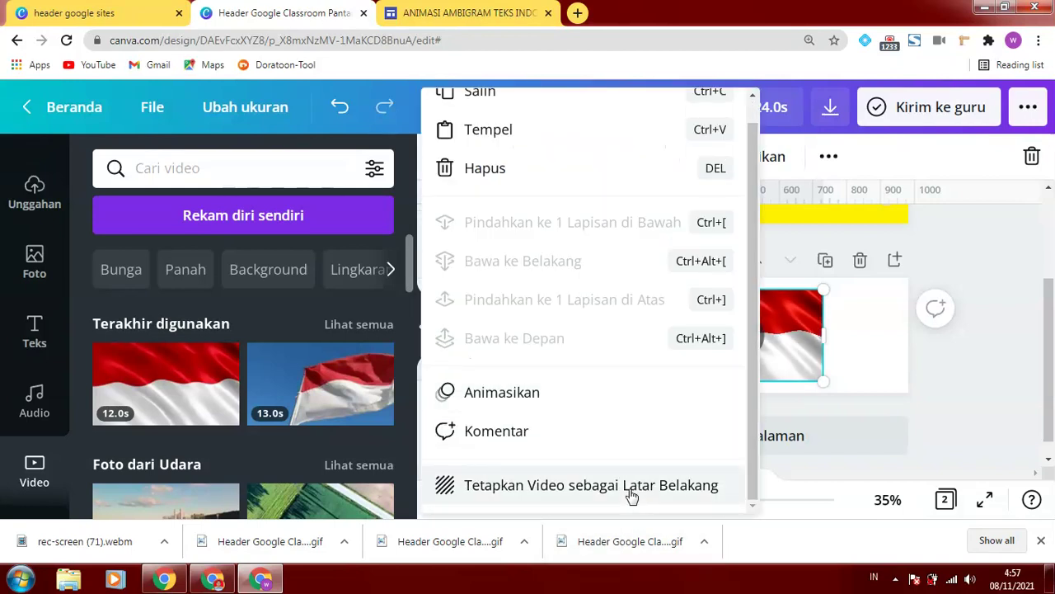
pyautogui.click(637, 487)
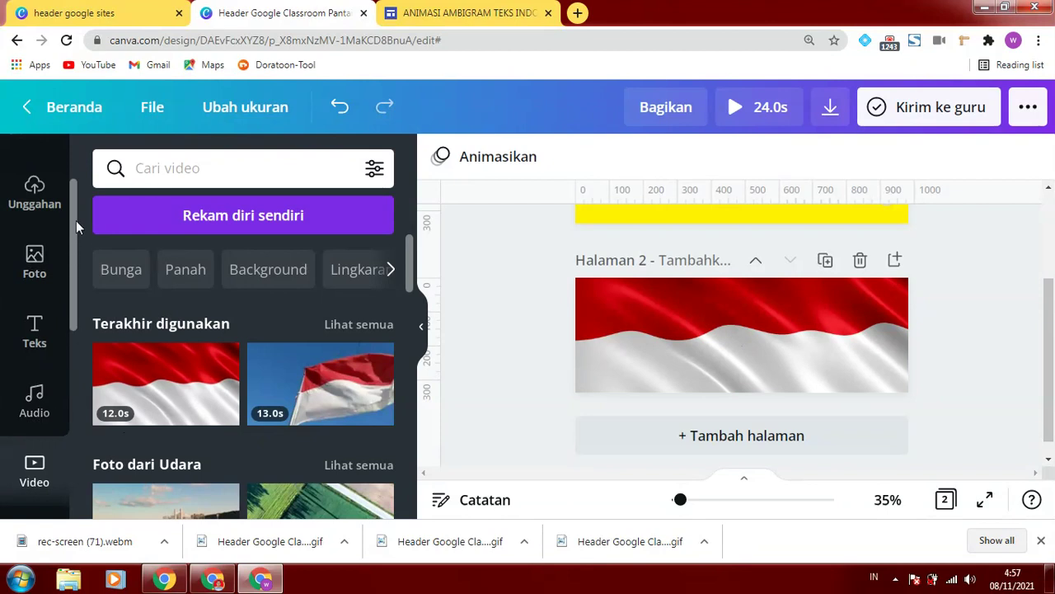
# Place the uploaded yellow Indonesia ambigram banner over the flag video on page 2.
pyautogui.moveTo(75, 221); pyautogui.dragTo(83, 186)
pyautogui.click(33, 290)
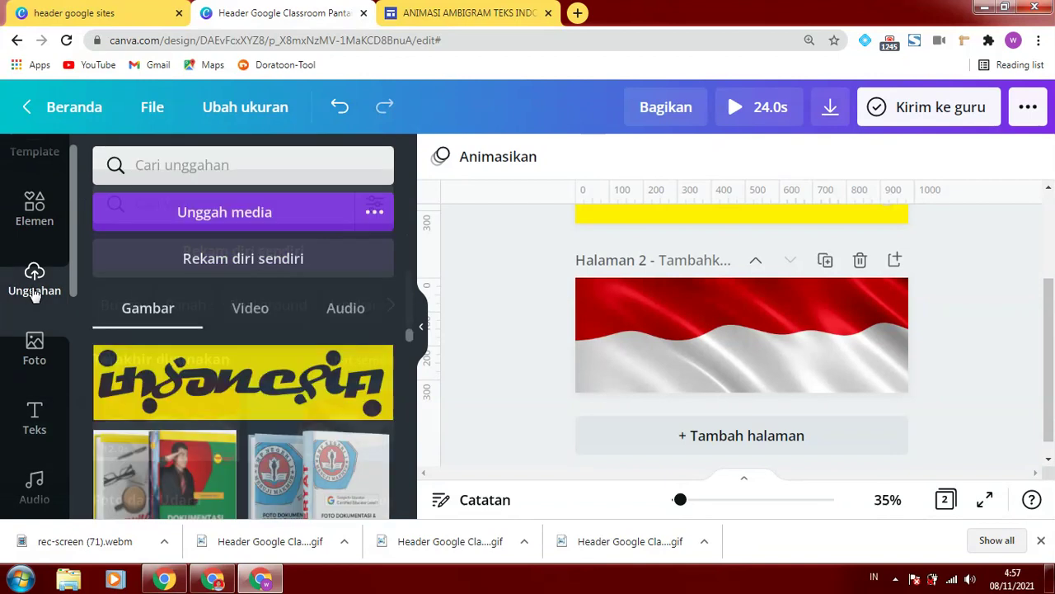
pyautogui.click(262, 386)
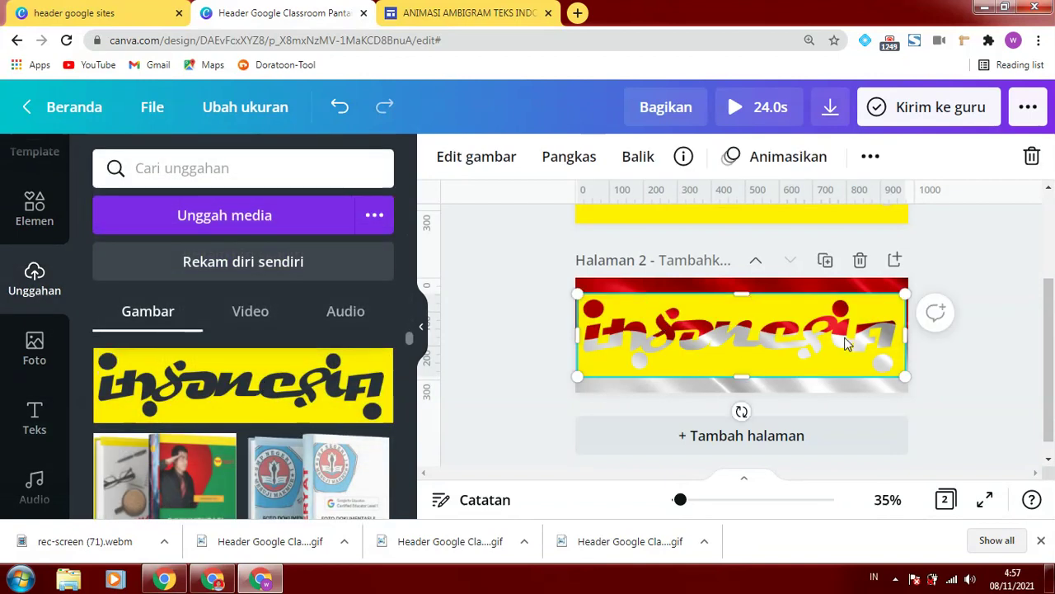
pyautogui.click(981, 369)
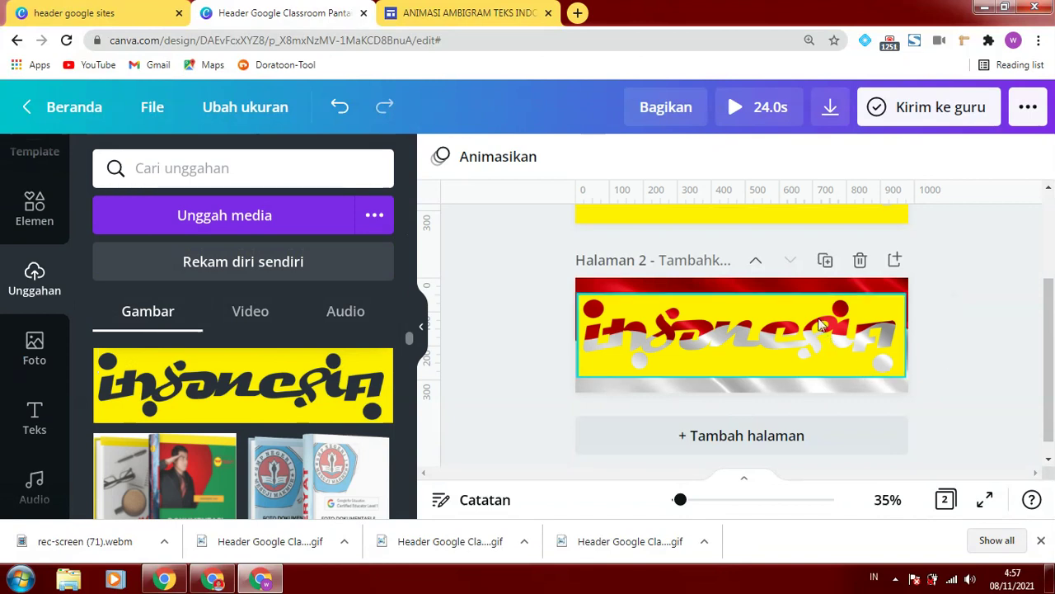
# Extend the ambigram banner slightly upward, scale it down a little and move it against the page's right edge.
pyautogui.click(776, 311)
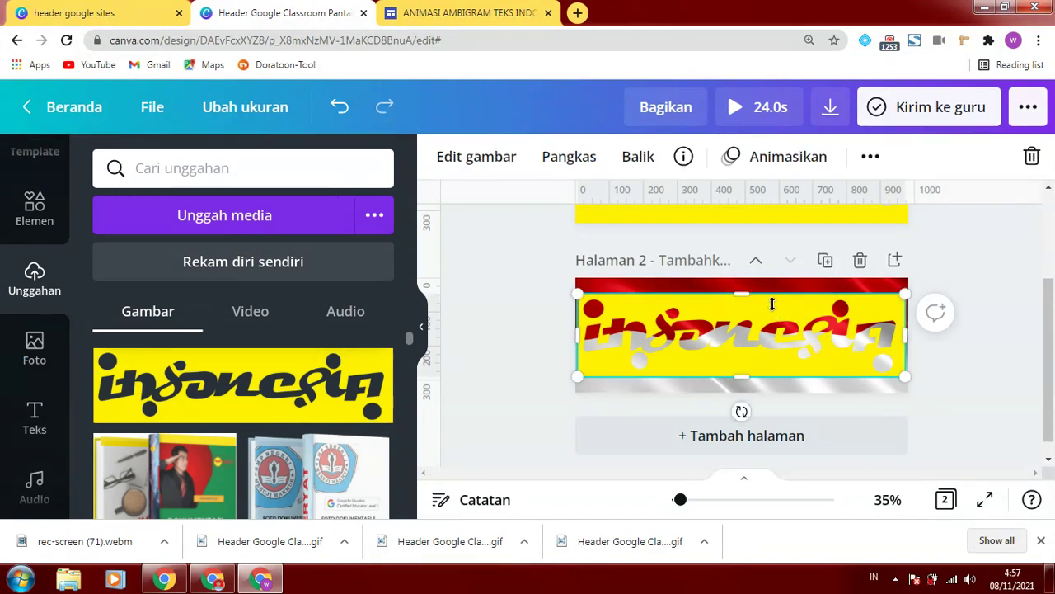
pyautogui.moveTo(746, 298)
pyautogui.mouseDown()
pyautogui.moveTo(746, 278)
pyautogui.moveTo(754, 298)
pyautogui.mouseUp()
pyautogui.click(968, 337)
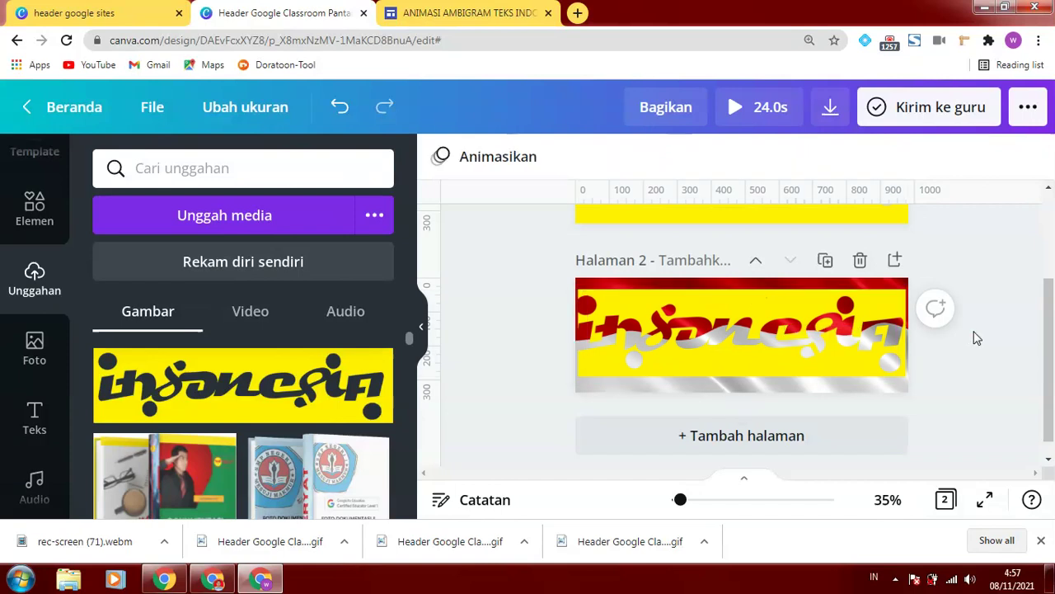
pyautogui.click(814, 312)
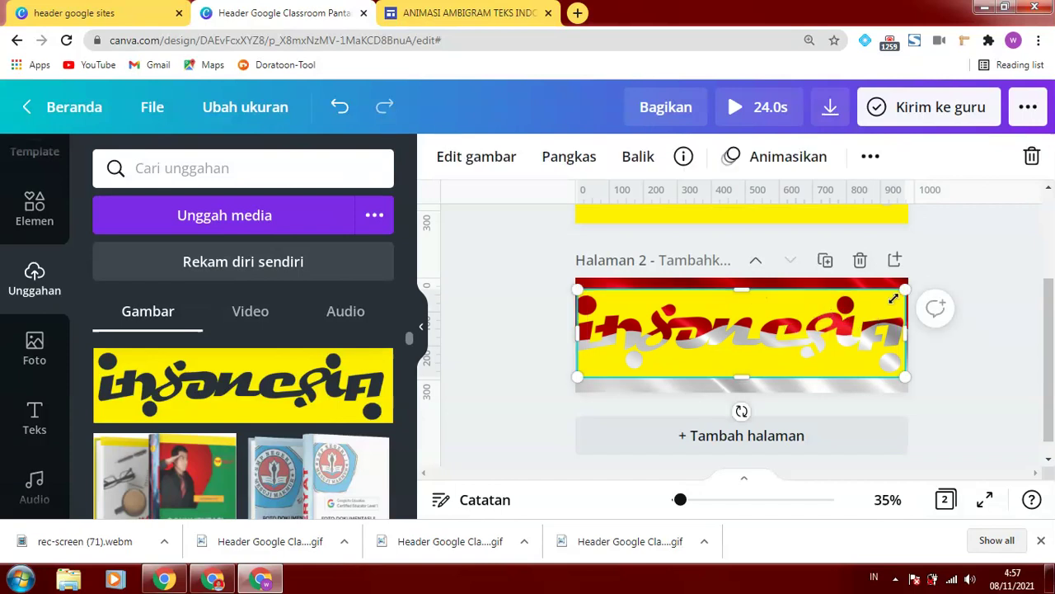
pyautogui.moveTo(905, 334); pyautogui.dragTo(897, 334)
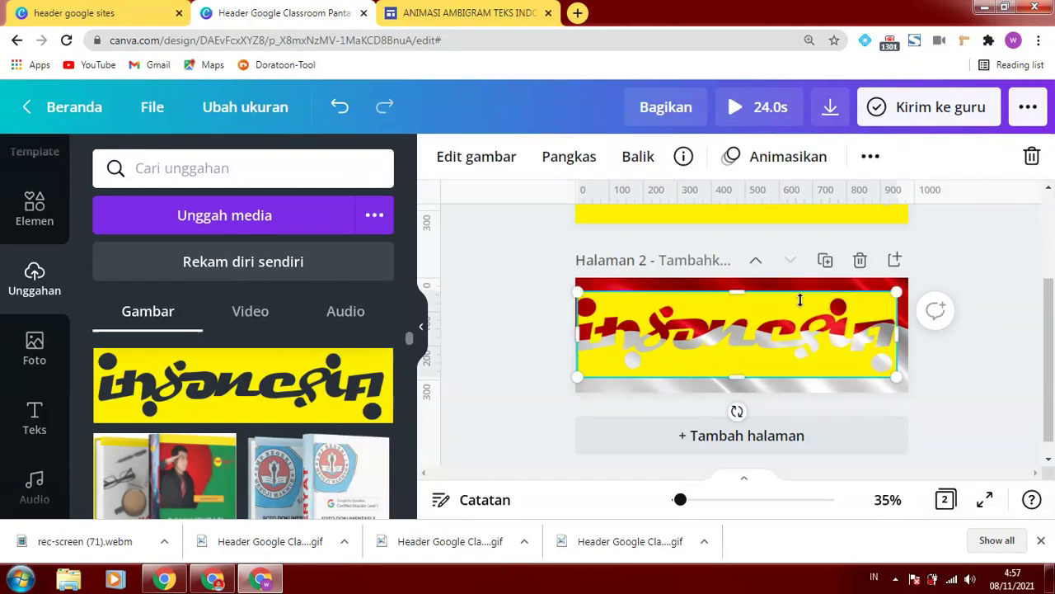
pyautogui.moveTo(800, 300); pyautogui.dragTo(759, 312)
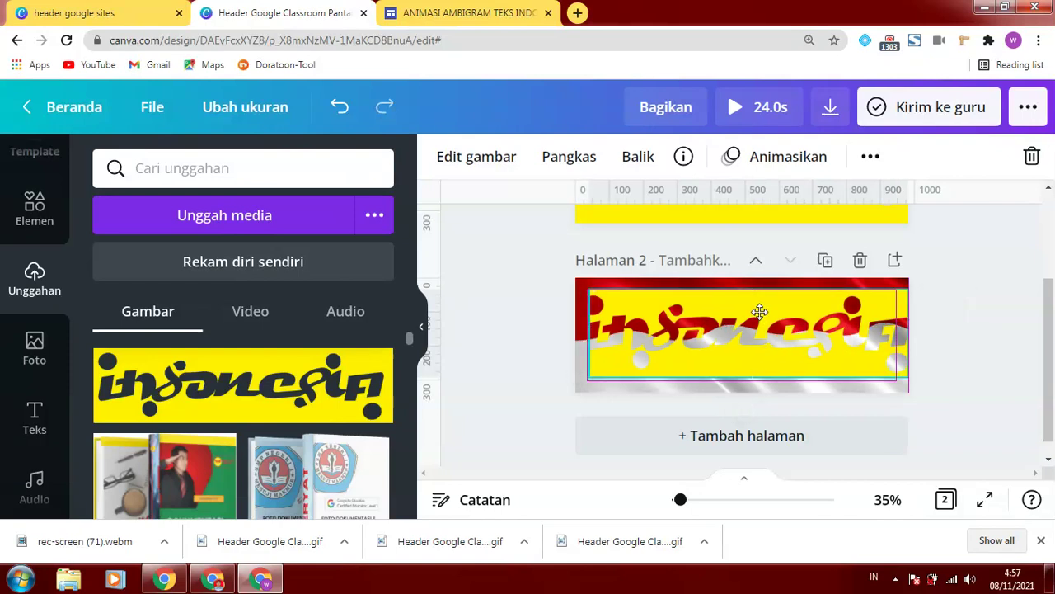
pyautogui.click(936, 307)
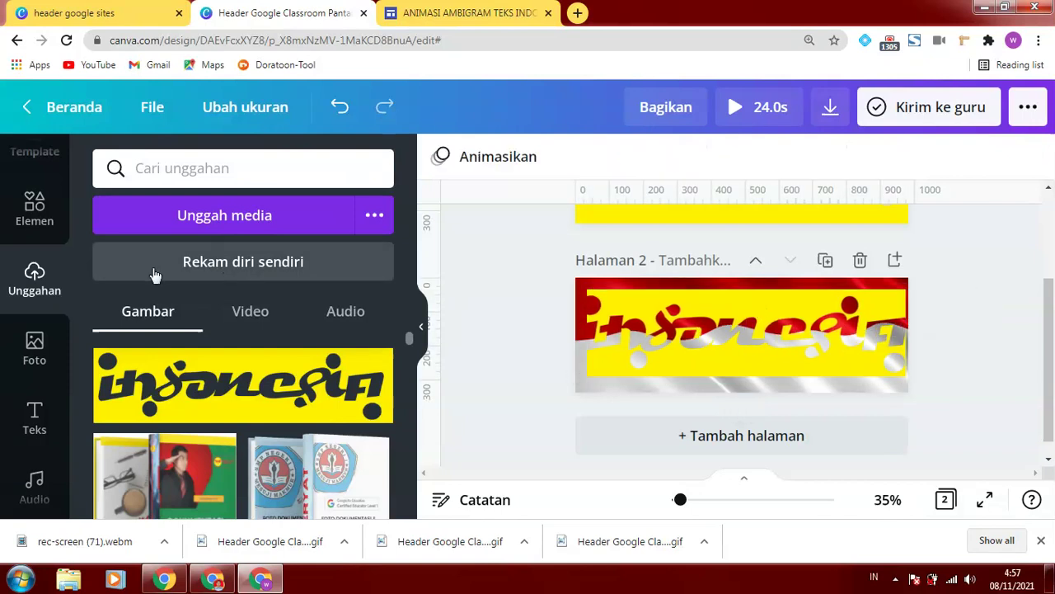
# Add a square shape to page 2, shrink it into the upper-left corner and recolor it yellow.
pyautogui.click(34, 208)
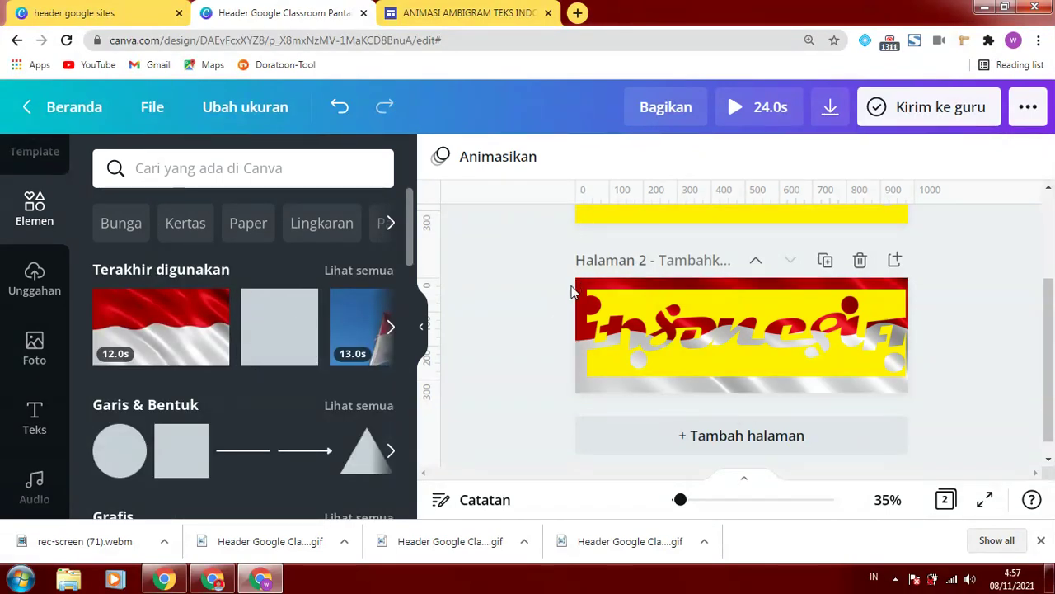
pyautogui.moveTo(301, 340); pyautogui.dragTo(734, 332)
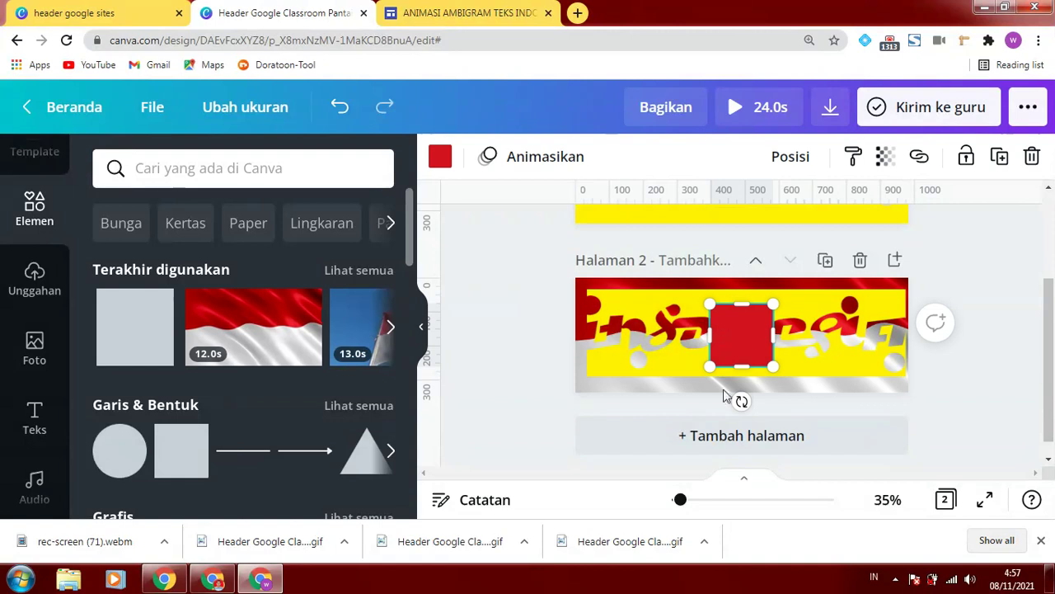
pyautogui.moveTo(713, 371); pyautogui.dragTo(588, 293)
pyautogui.click(440, 157)
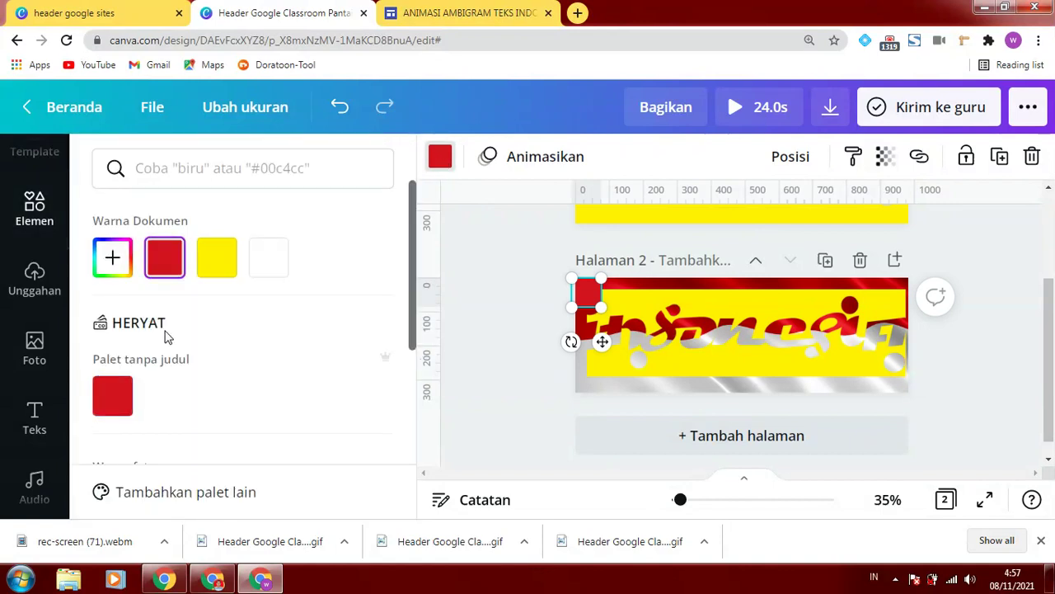
pyautogui.click(218, 273)
# Enlarge the yellow square and extend it across the page width to cover the flag strip above the ambigram.
pyautogui.moveTo(603, 309); pyautogui.dragTo(717, 346)
pyautogui.moveTo(606, 395); pyautogui.dragTo(700, 297)
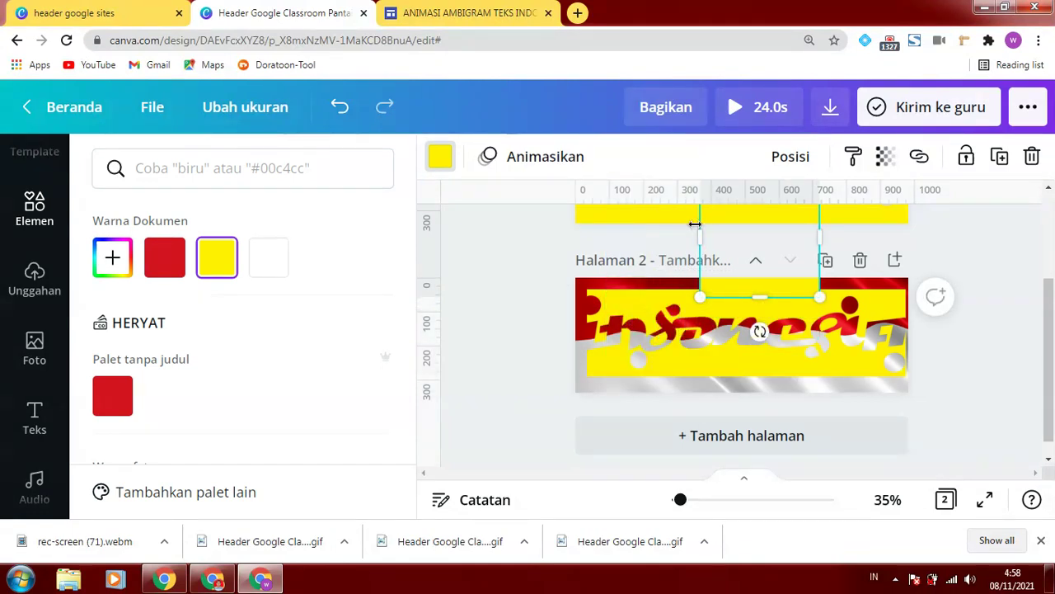
pyautogui.moveTo(692, 237); pyautogui.dragTo(561, 253)
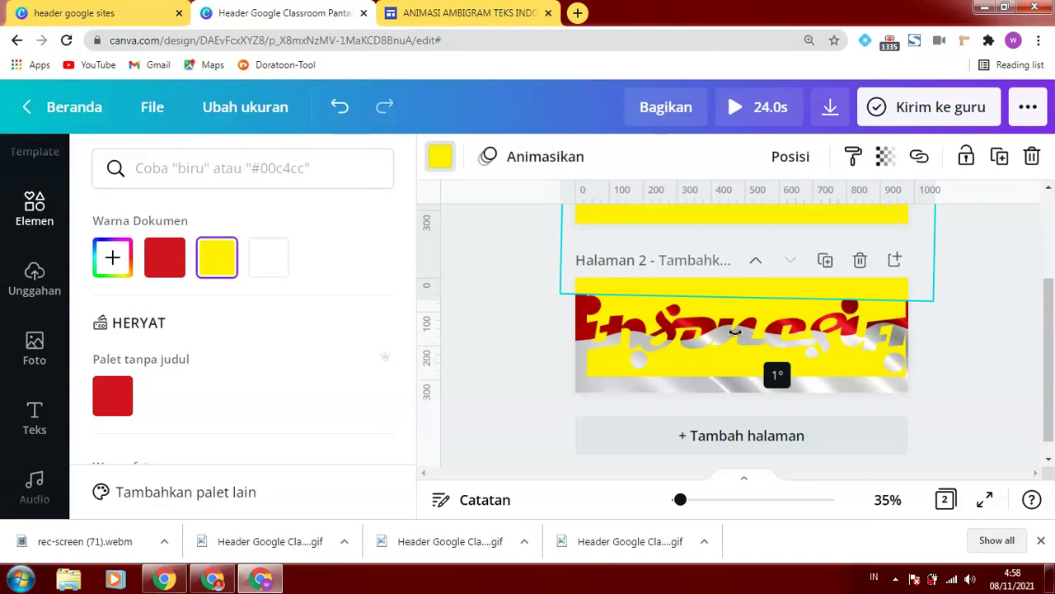
pyautogui.click(941, 331)
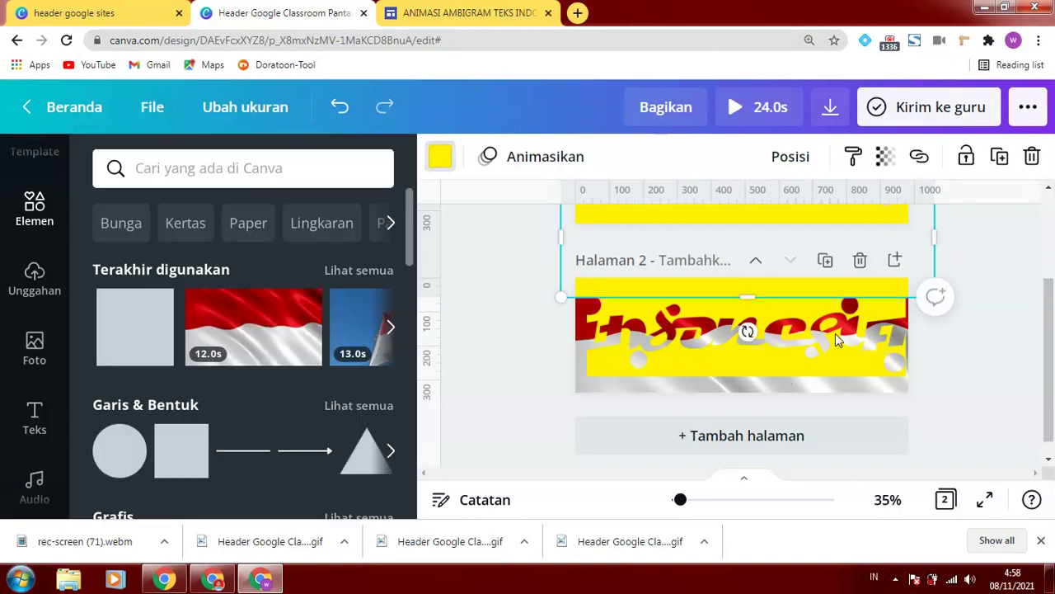
# Fit the ambigram banner to the full width of page 2 and move the yellow rectangle over the white strip beneath it.
pyautogui.click(781, 320)
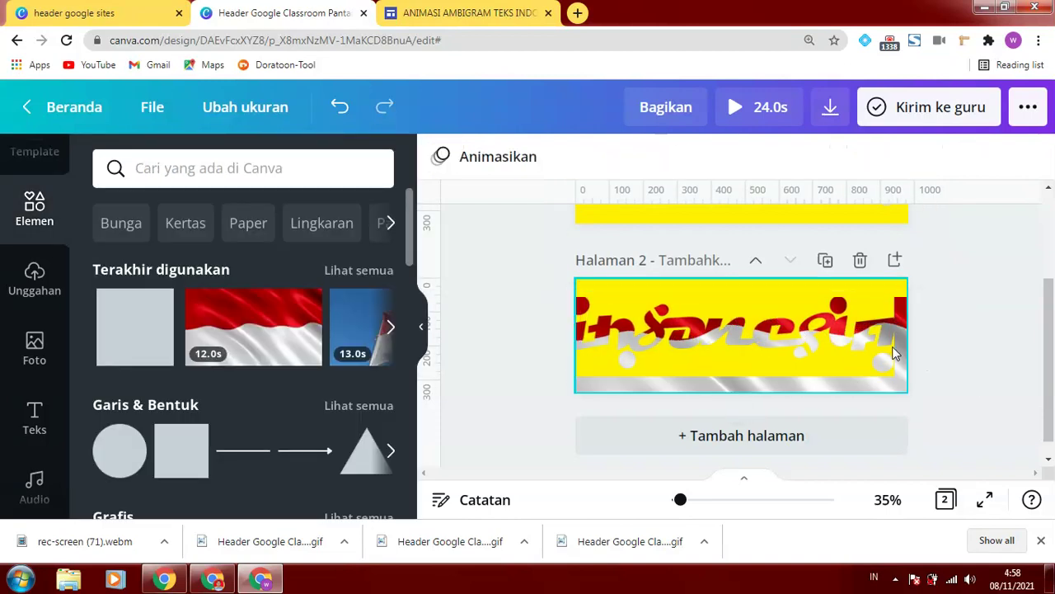
pyautogui.click(977, 304)
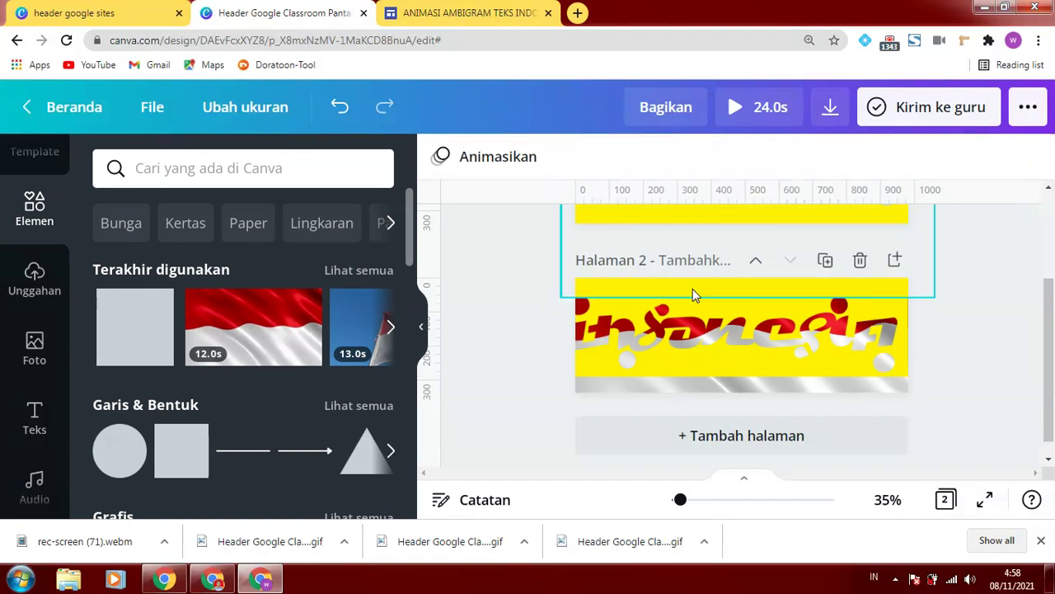
pyautogui.click(653, 286)
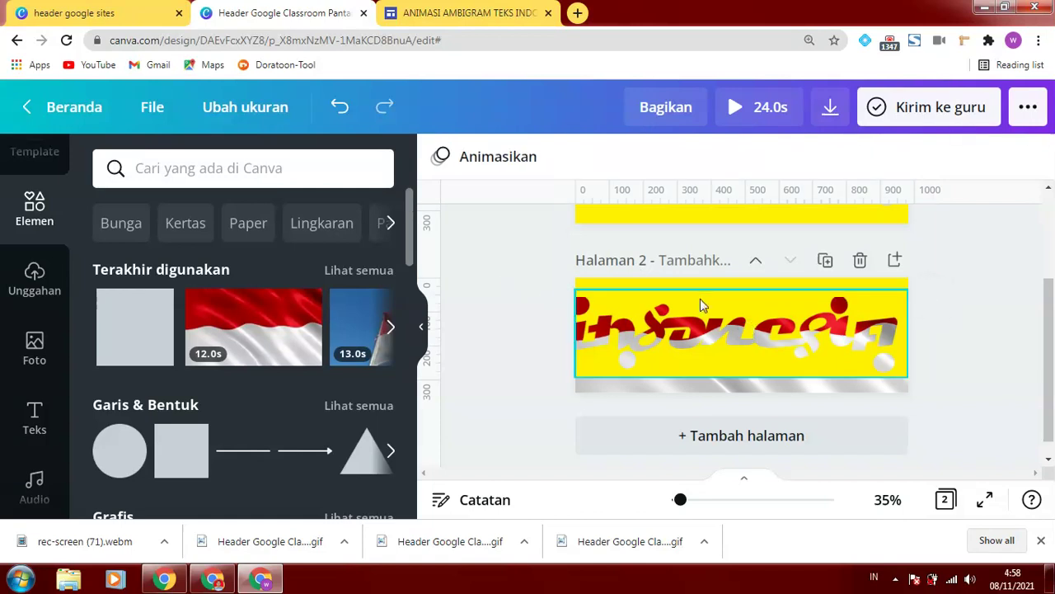
pyautogui.moveTo(700, 281); pyautogui.dragTo(717, 499)
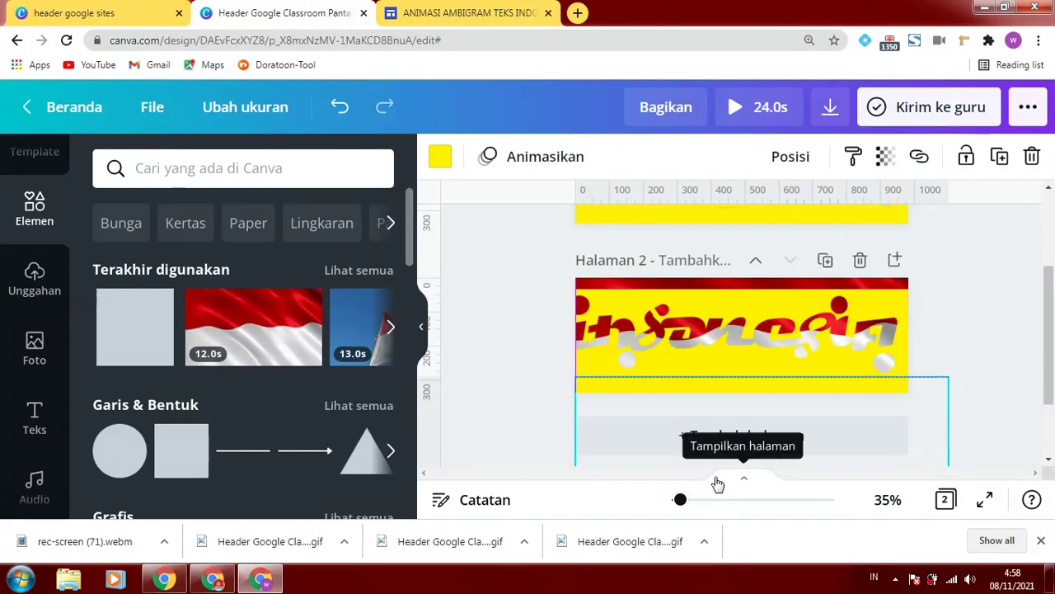
pyautogui.click(994, 355)
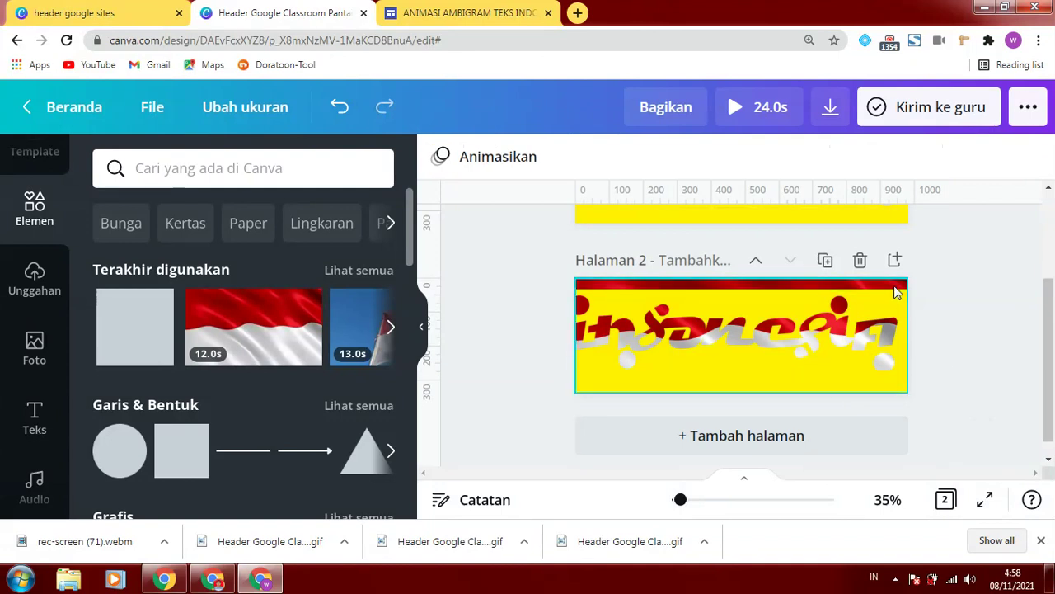
# Set the download options to GIF format and page 2 only, and close them without downloading.
pyautogui.click(830, 108)
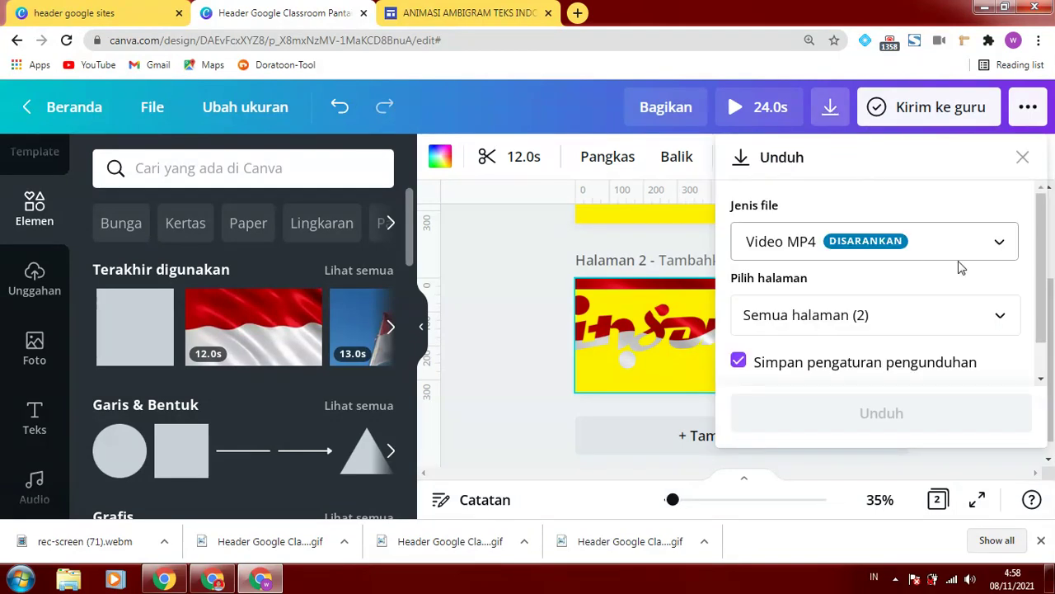
pyautogui.click(1000, 246)
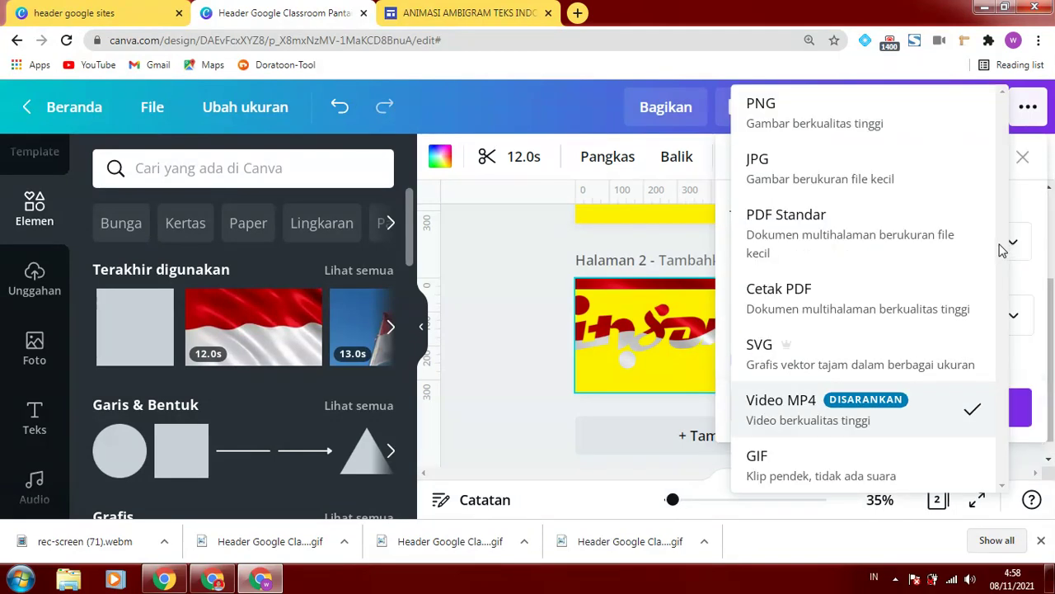
pyautogui.click(766, 460)
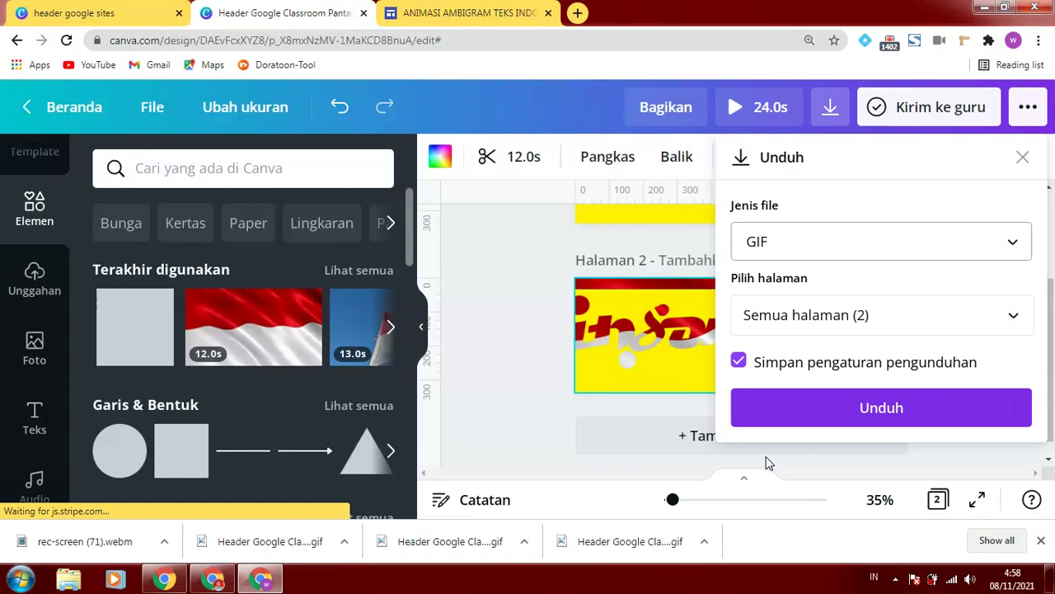
pyautogui.click(1013, 318)
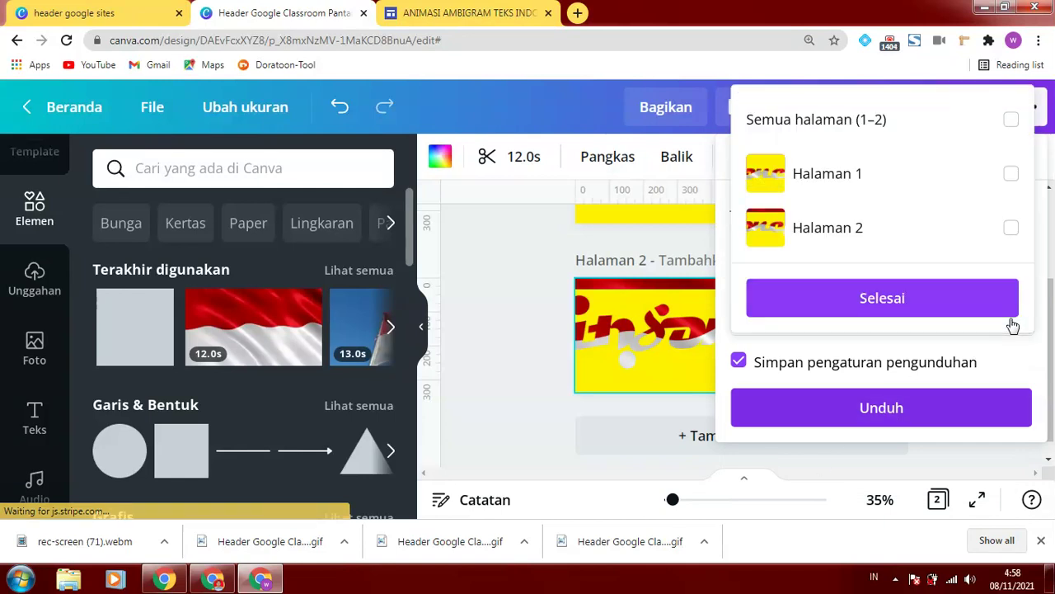
pyautogui.click(1011, 228)
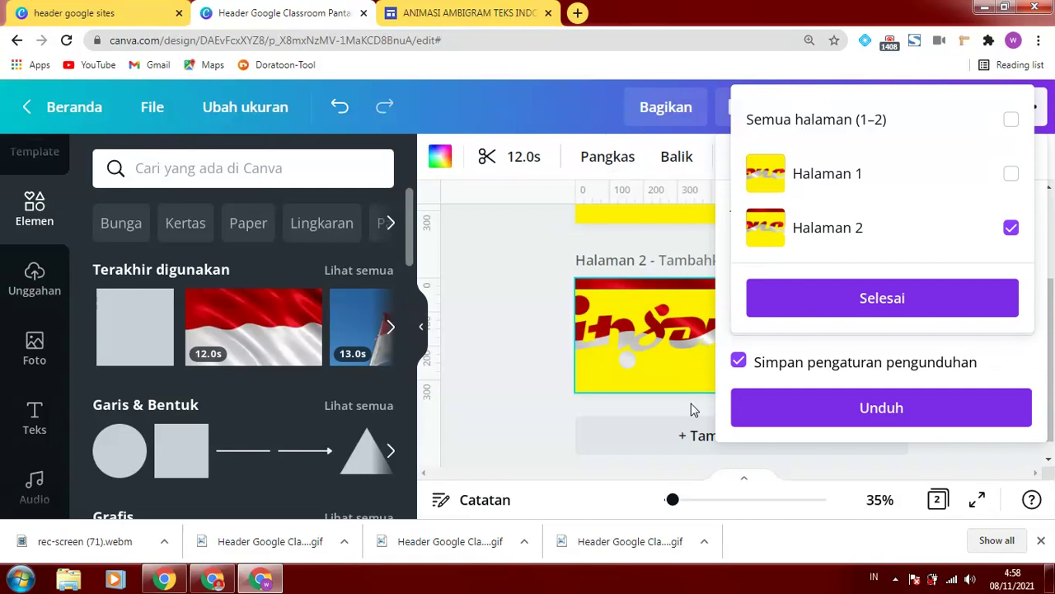
pyautogui.click(546, 378)
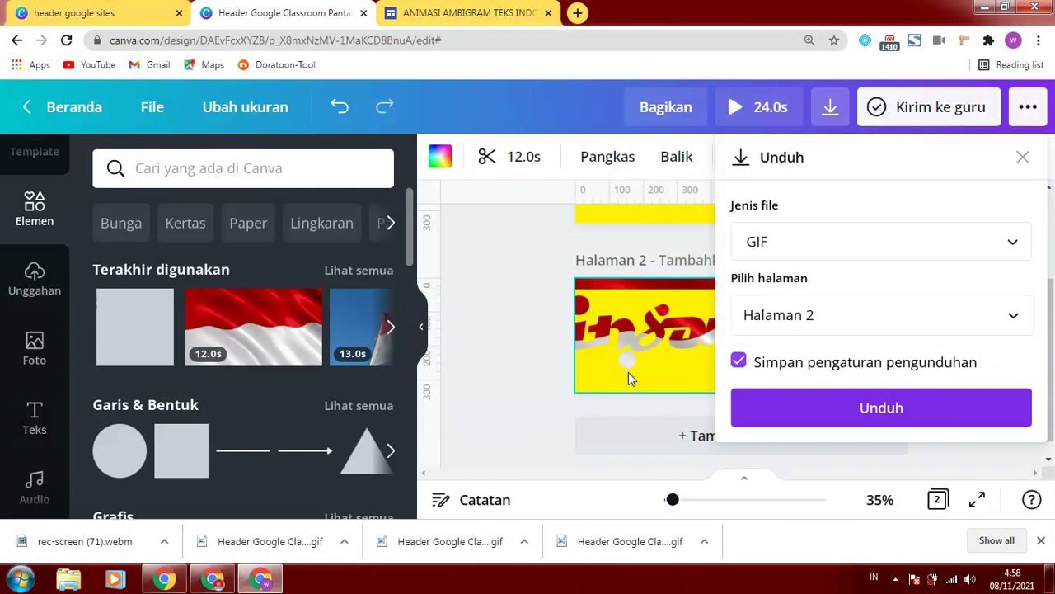
pyautogui.click(1022, 157)
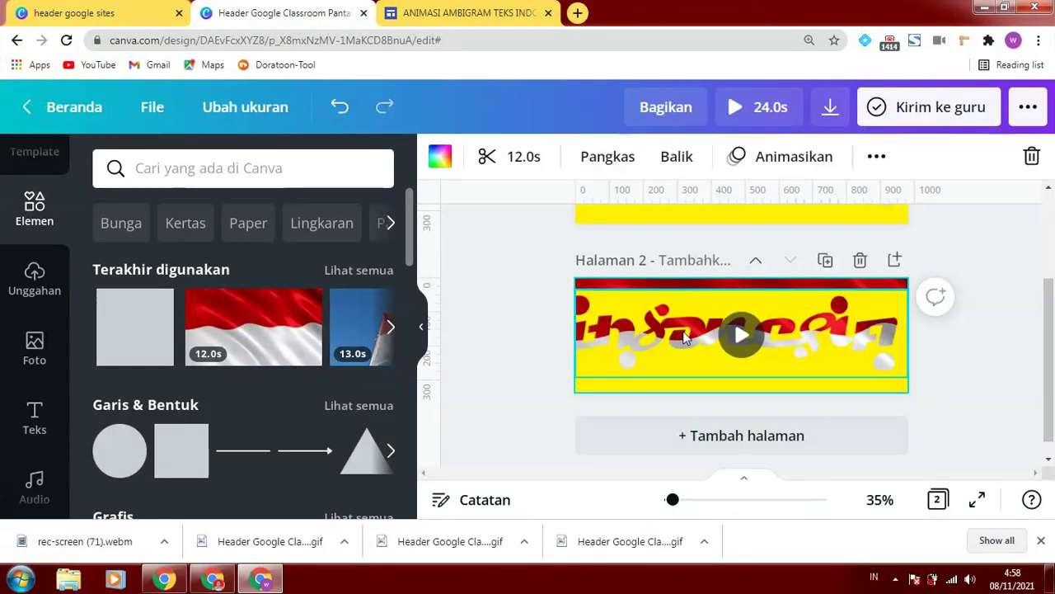
# Switch to the Google Sites editor, delete the ambigram header from the Home page and undo the deletion.
pyautogui.click(468, 14)
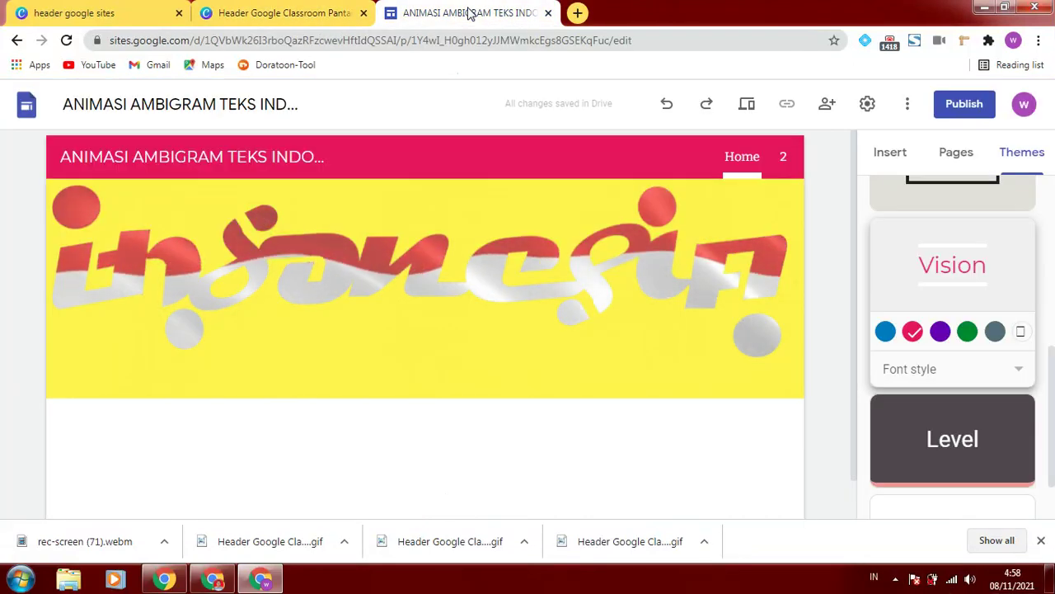
pyautogui.moveTo(193, 305)
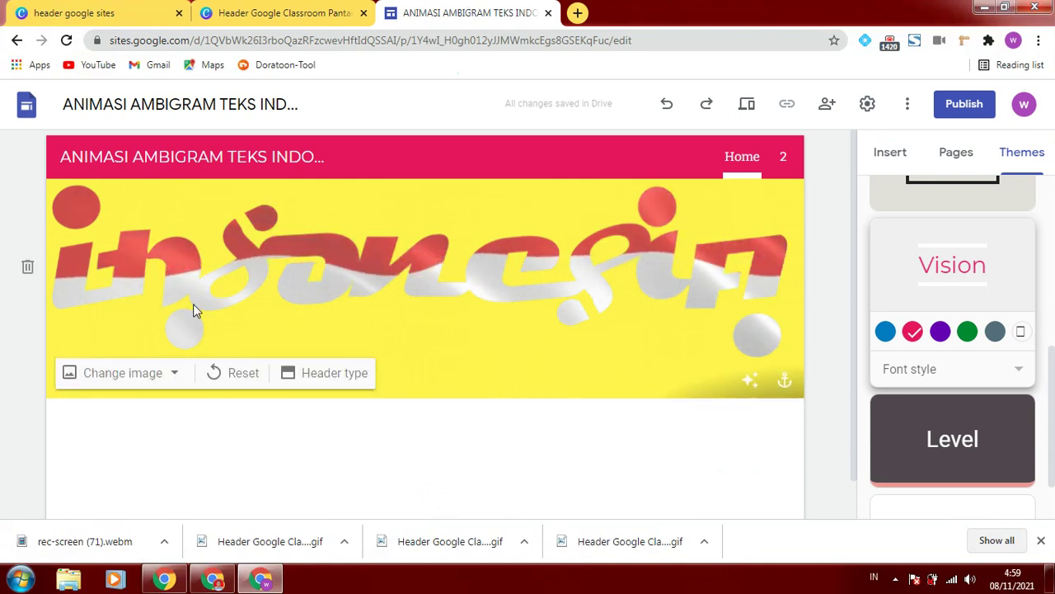
pyautogui.click(568, 216)
pyautogui.press('Delete')
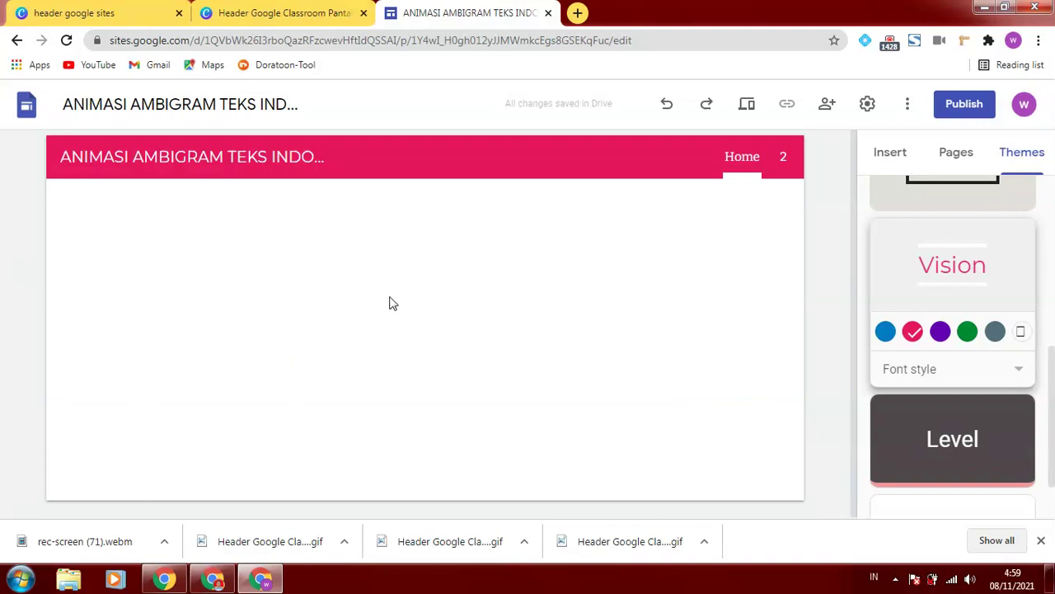
pyautogui.click(666, 106)
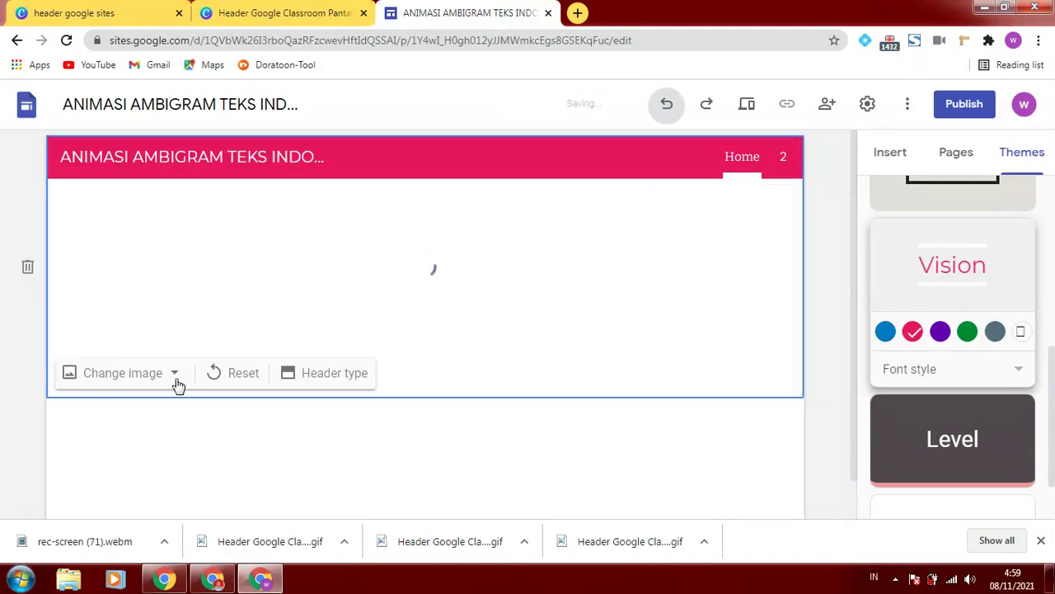
pyautogui.click(176, 378)
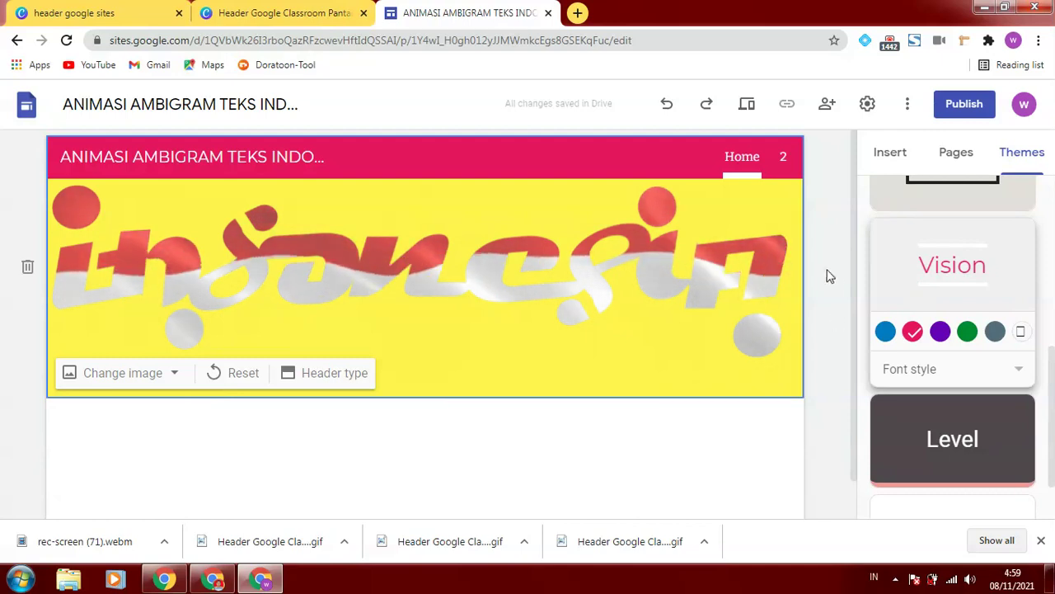
# View the animated header on the site's page 2 and return to the Home page to examine its header.
pyautogui.click(783, 158)
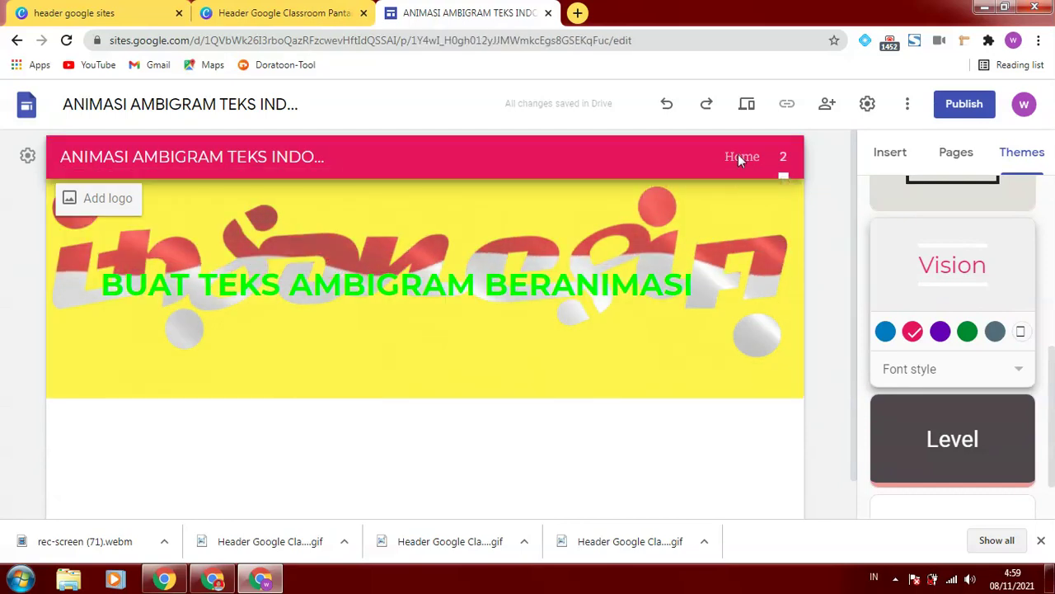
pyautogui.click(746, 159)
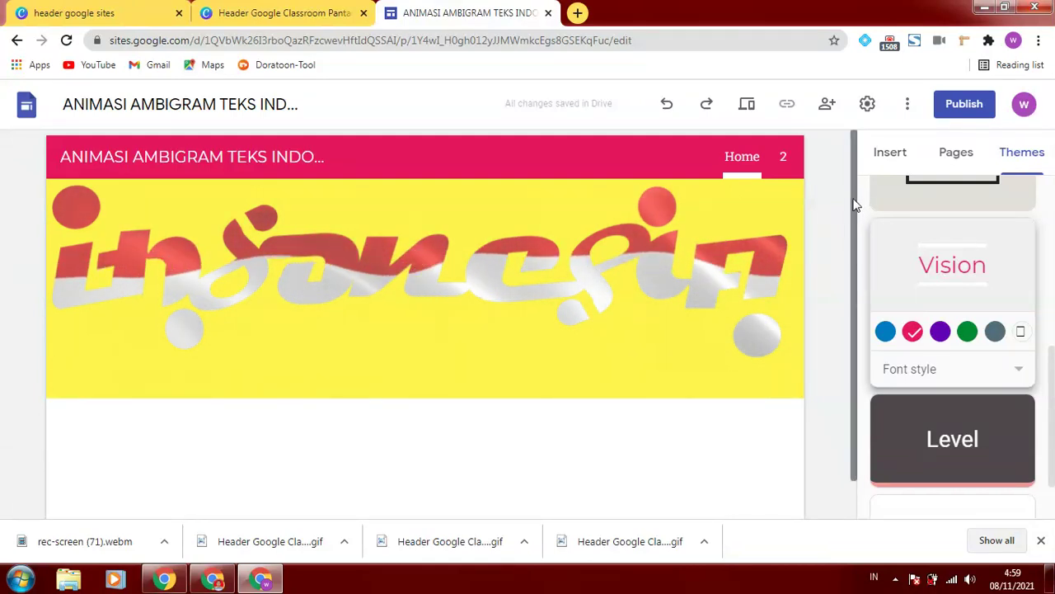
pyautogui.moveTo(280, 275)
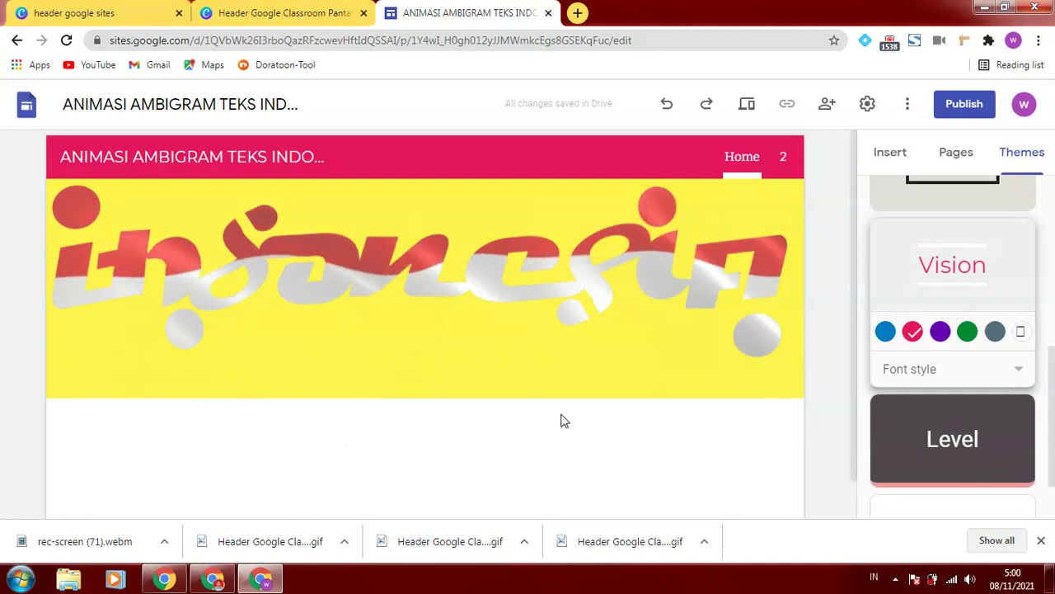
# Compare the titled header on page 2 with the Home page's header, and examine the Home page's ambigram animation.
pyautogui.click(783, 157)
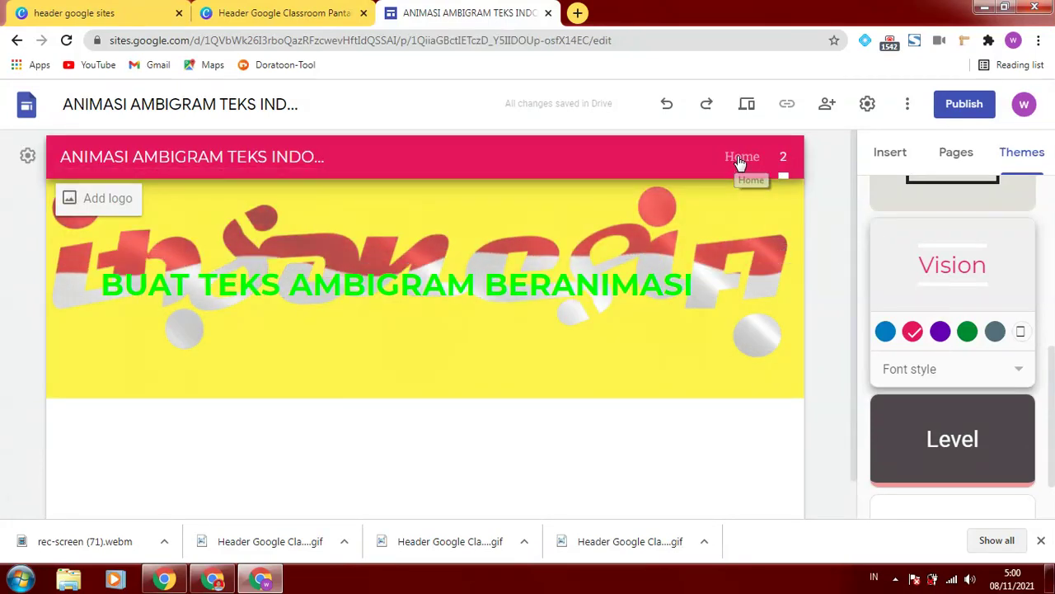
pyautogui.click(739, 161)
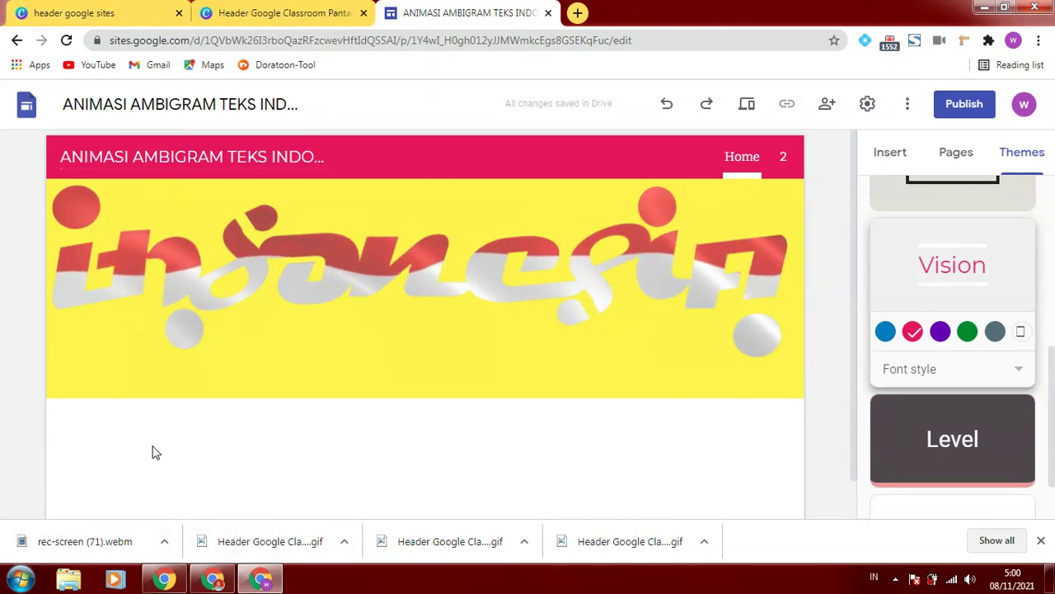
pyautogui.moveTo(279, 388)
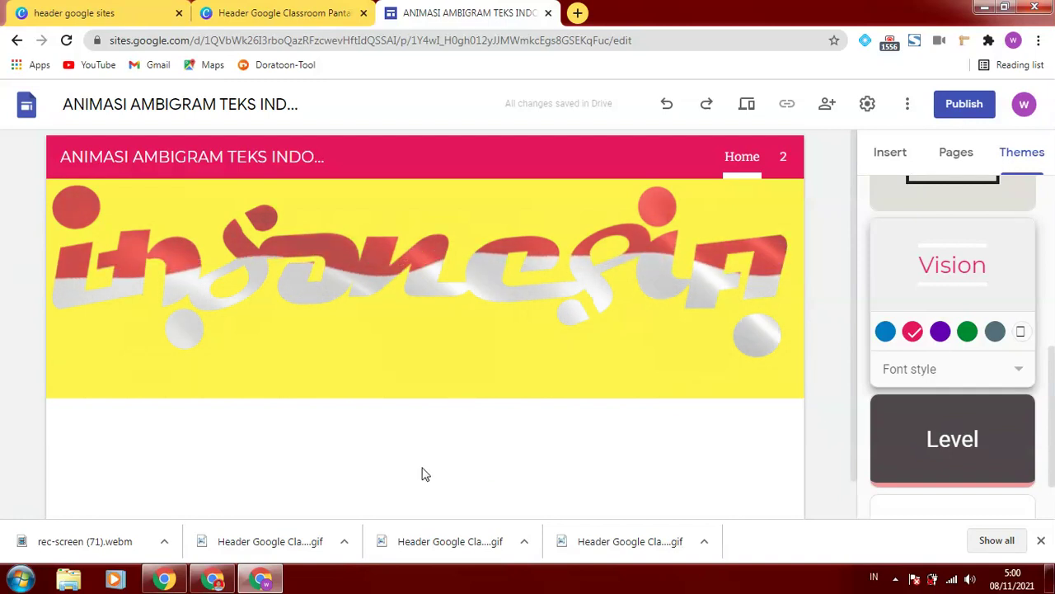
pyautogui.moveTo(95, 256)
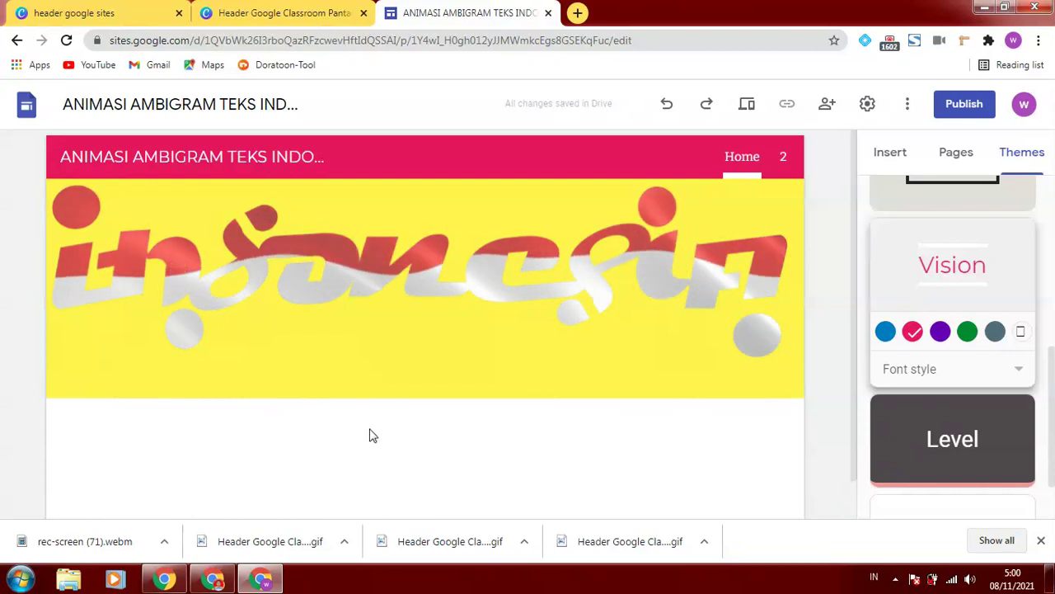
pyautogui.moveTo(282, 245)
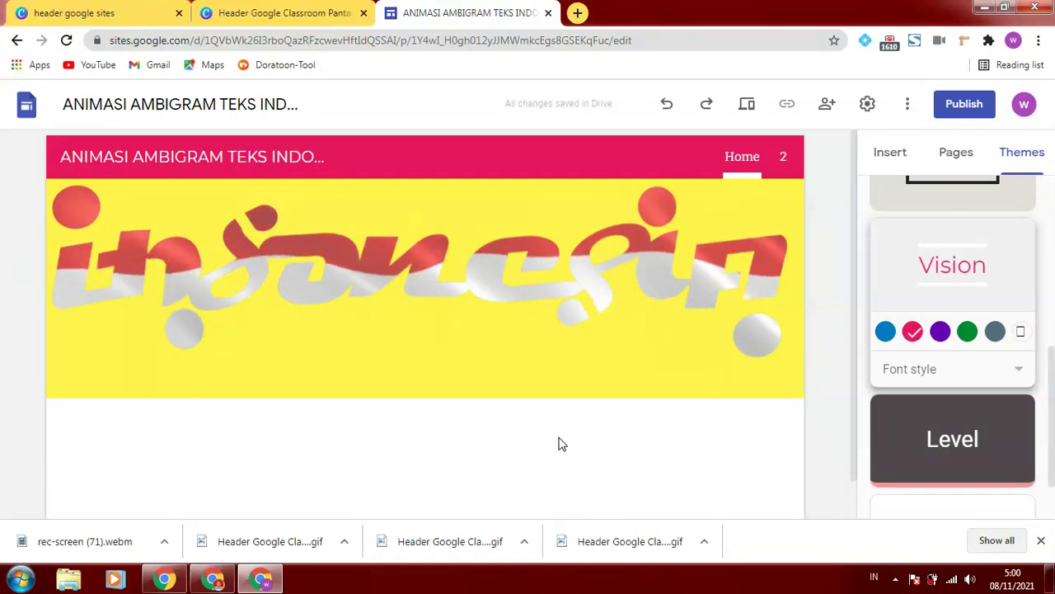
pyautogui.moveTo(695, 277)
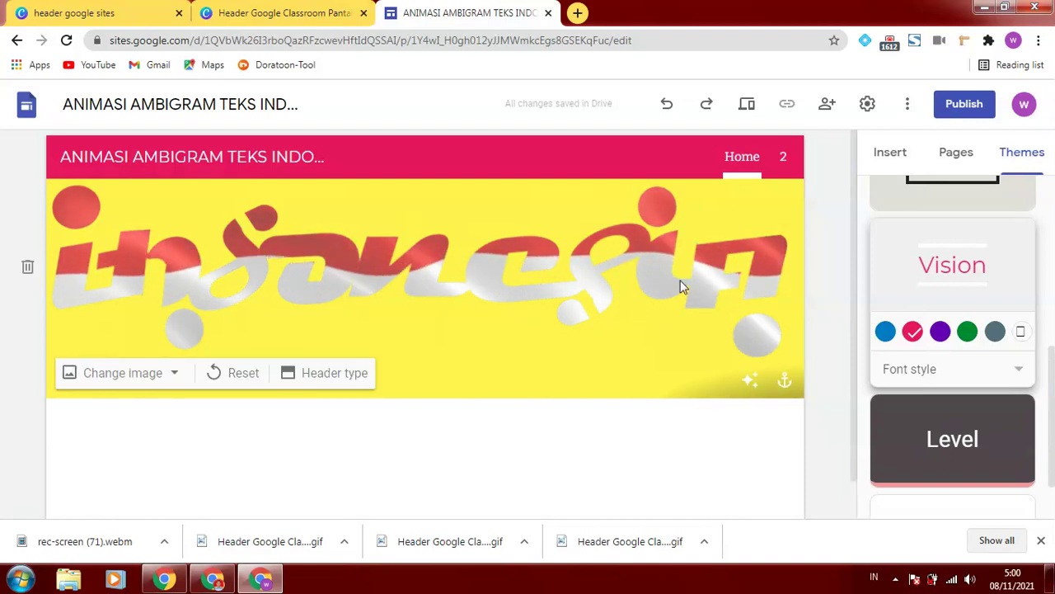